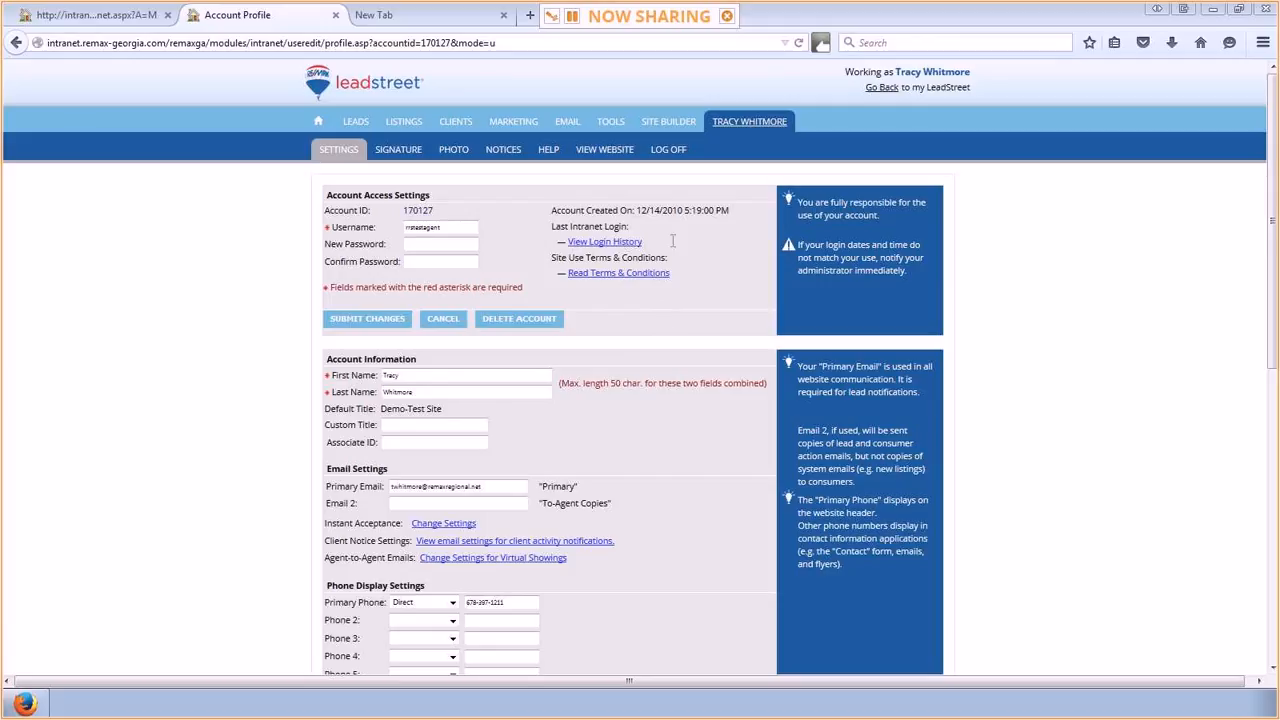
# View the agent's live website and return to the account profile to review its settings.
pyautogui.click(615, 151)
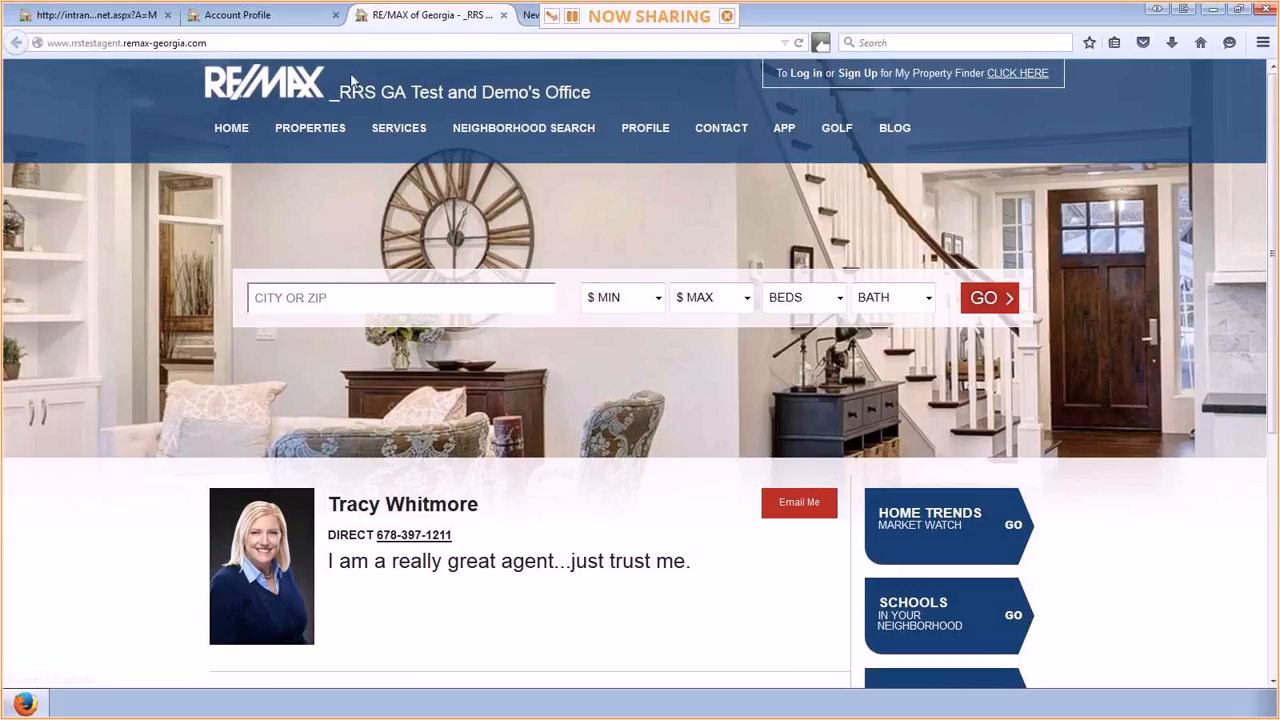
pyautogui.click(268, 15)
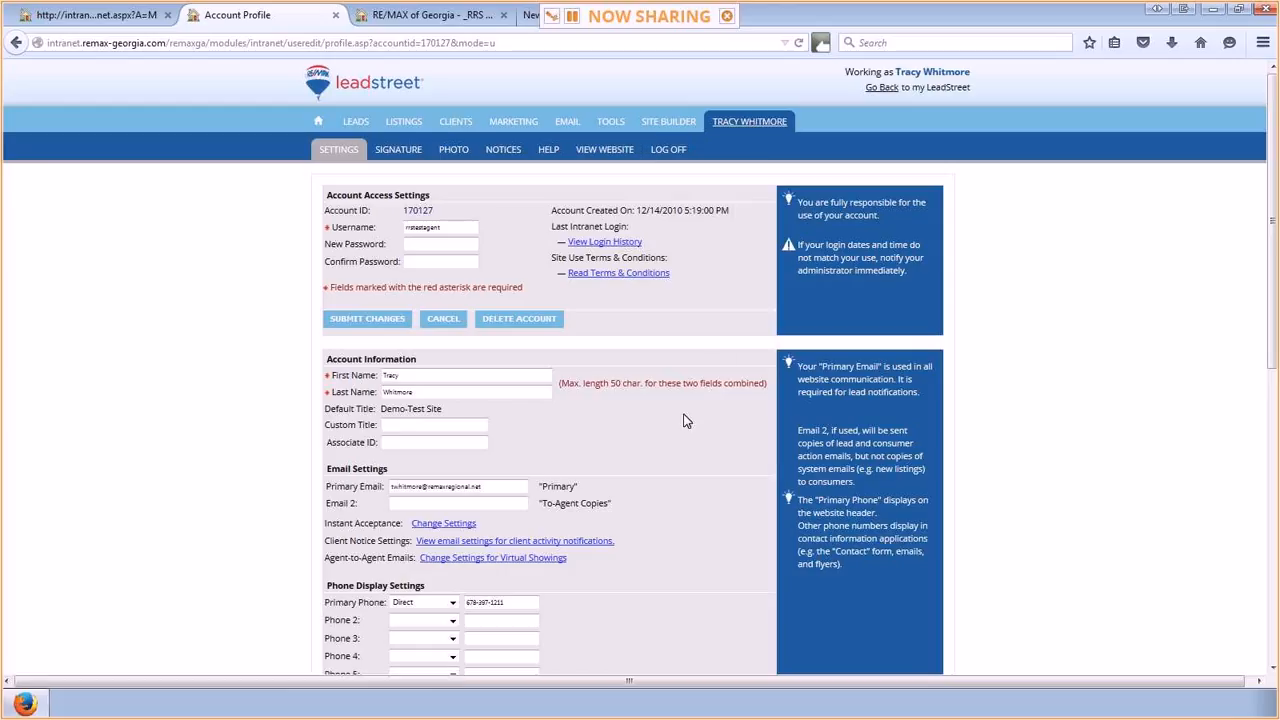
pyautogui.scroll(-2, 686, 420)
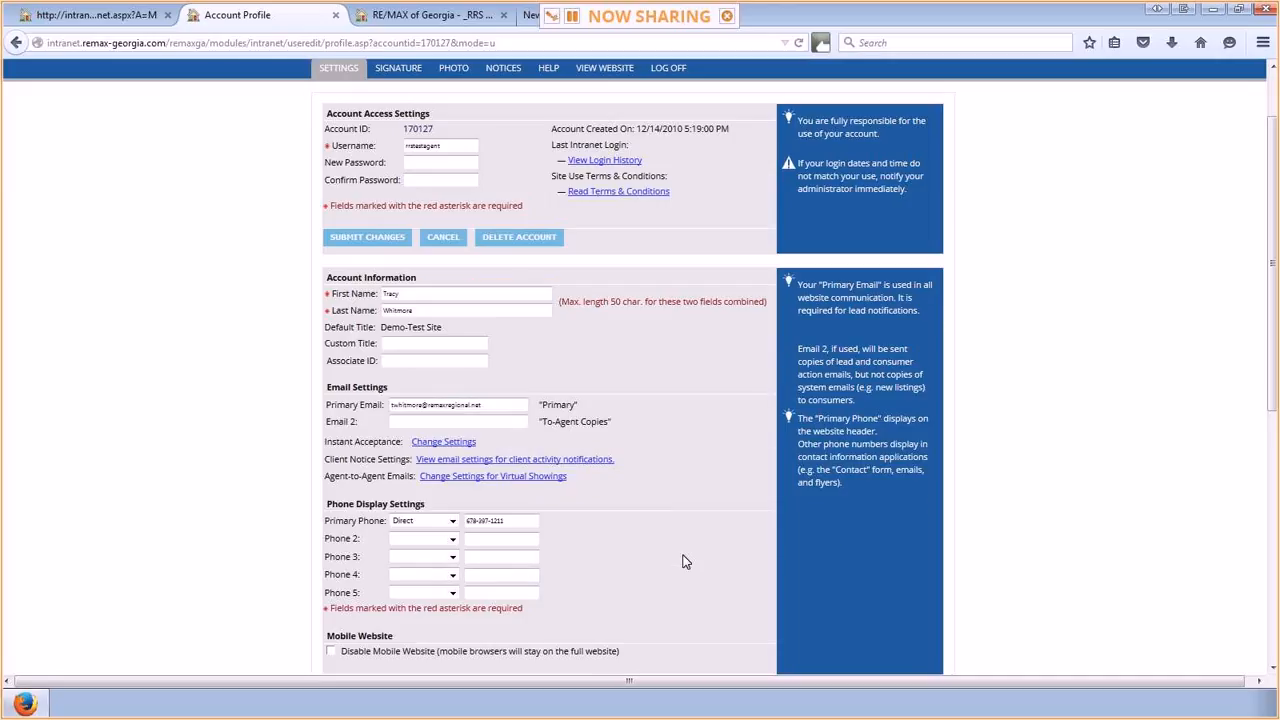
# Open the account photo page and check the recommended image size for the agent photo.
pyautogui.scroll(2, 683, 562)
pyautogui.click(456, 152)
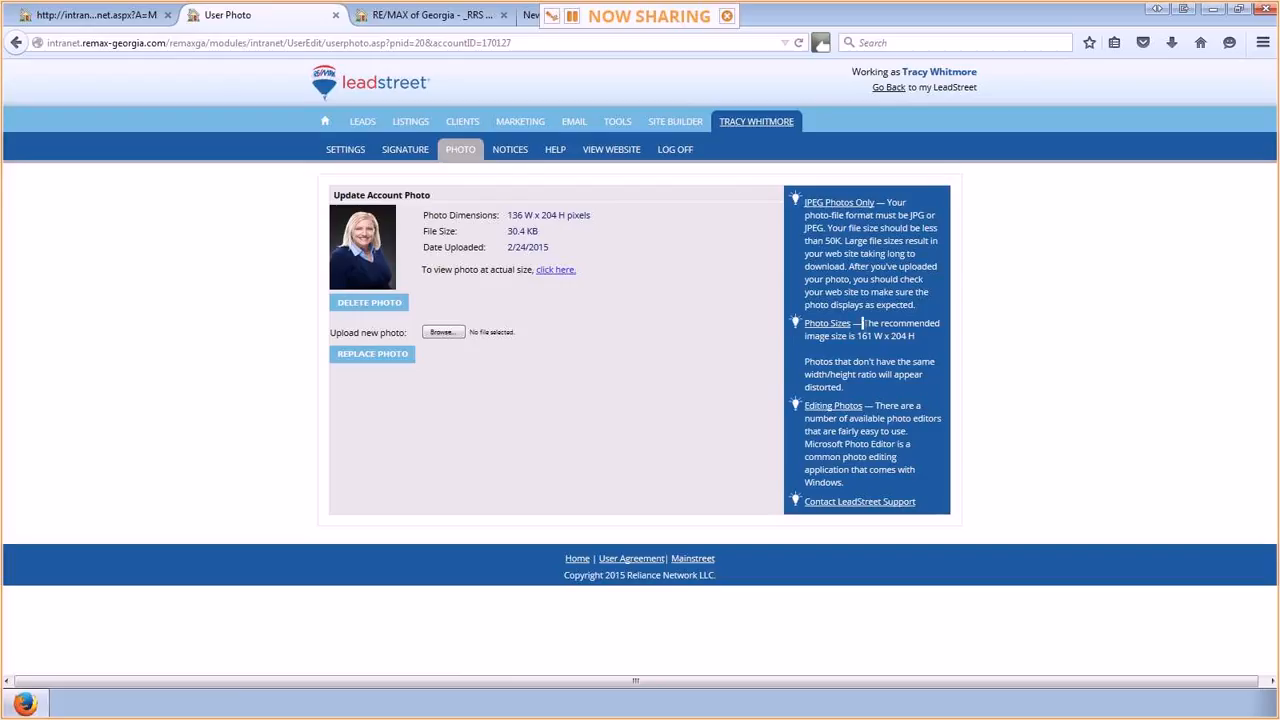
pyautogui.moveTo(862, 323); pyautogui.dragTo(914, 337)
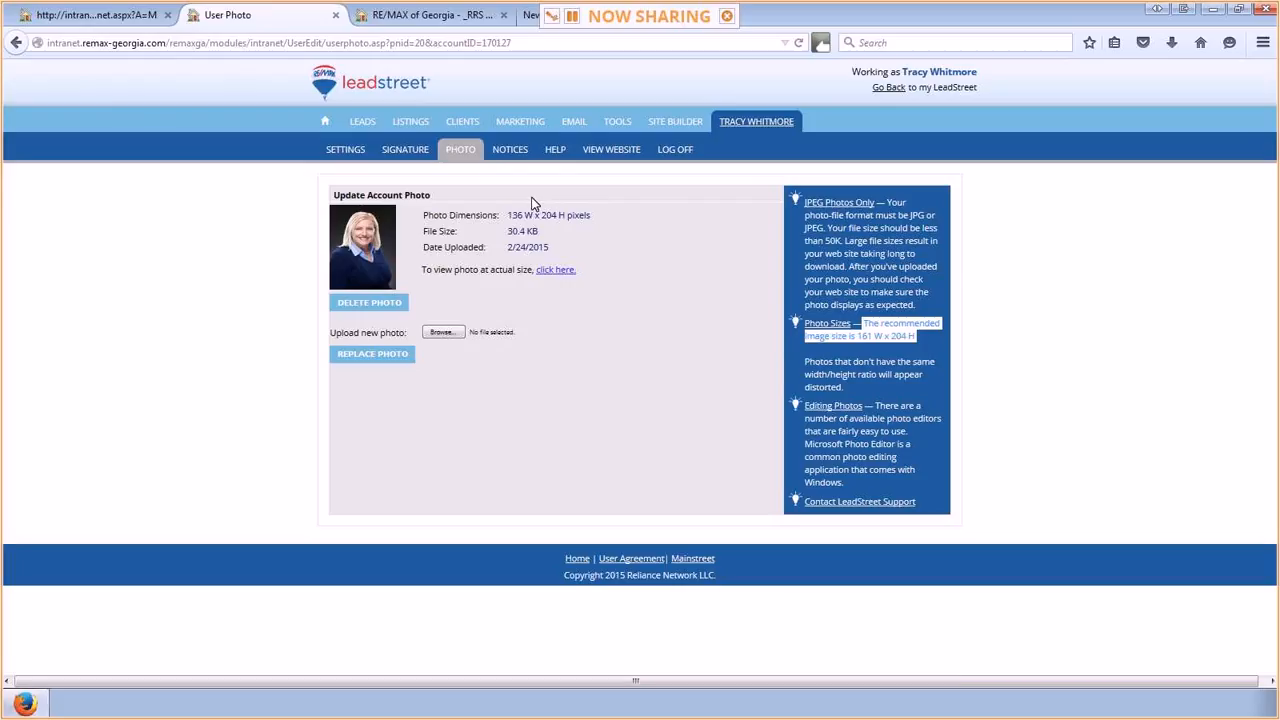
# Review the account settings, covering email, phone display, office information, user account and MLS specialties.
pyautogui.click(358, 155)
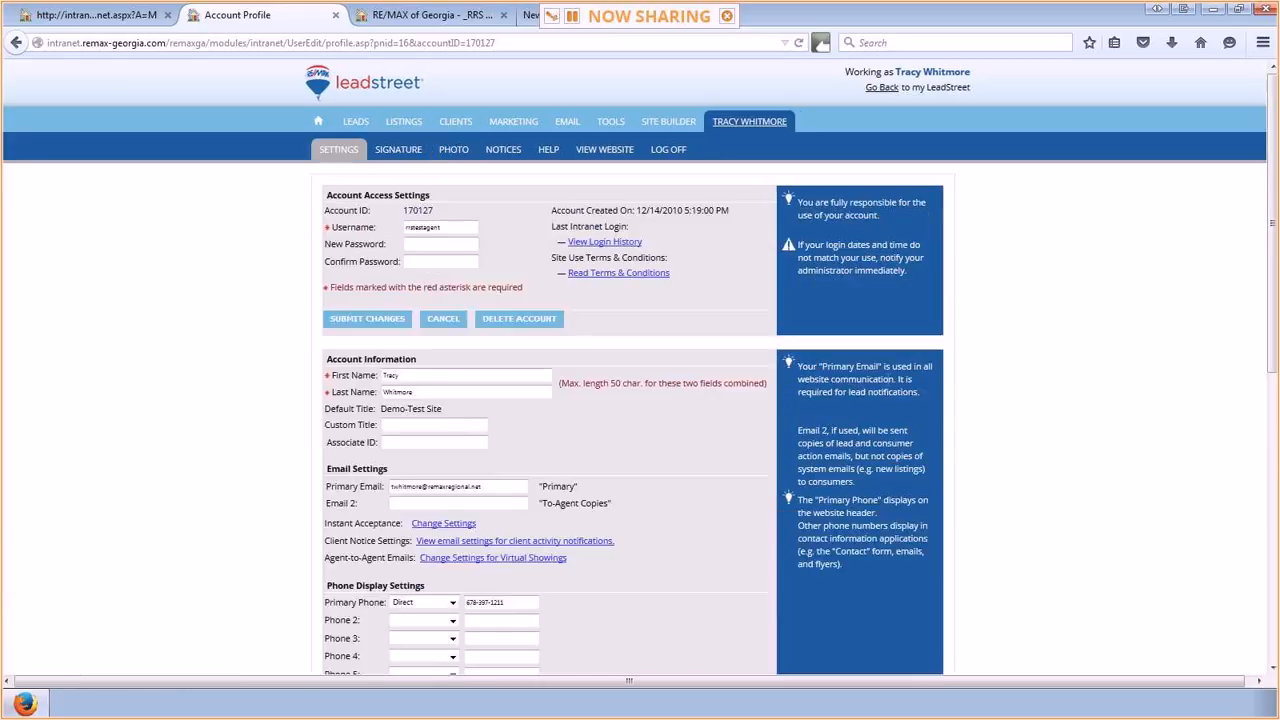
pyautogui.scroll(-2, 1157, 405)
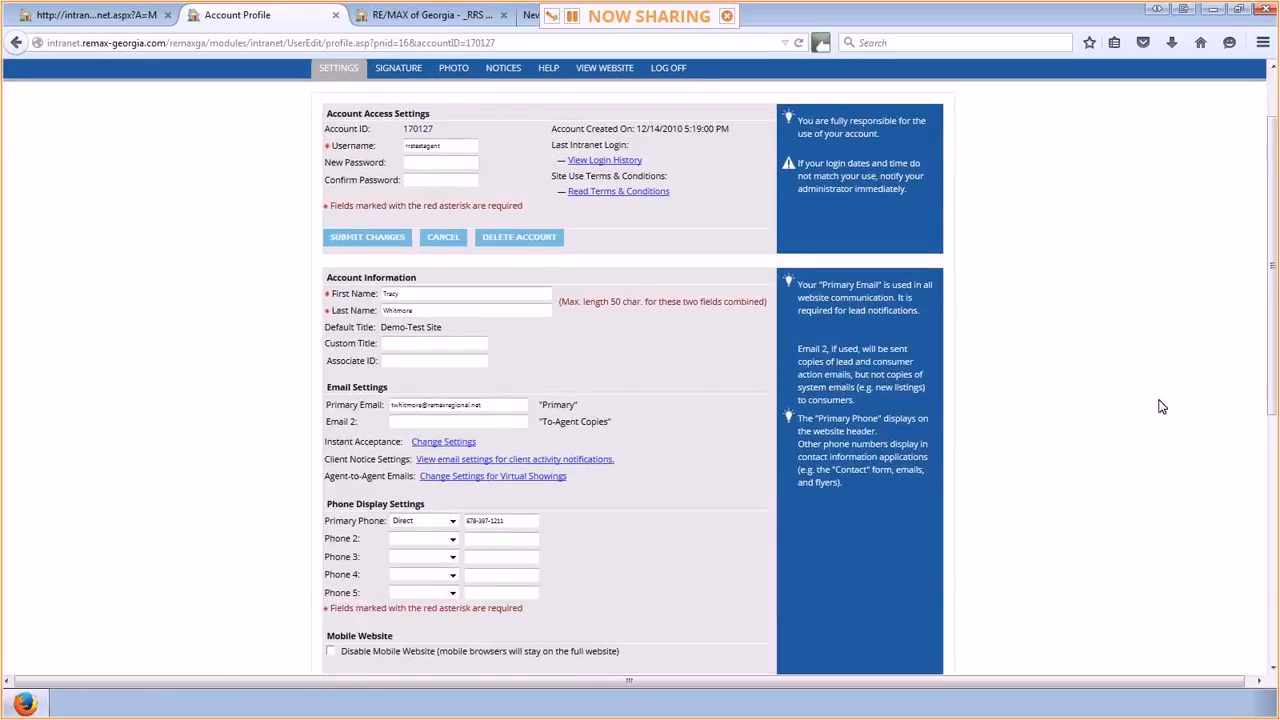
pyautogui.scroll(-8, 1162, 406)
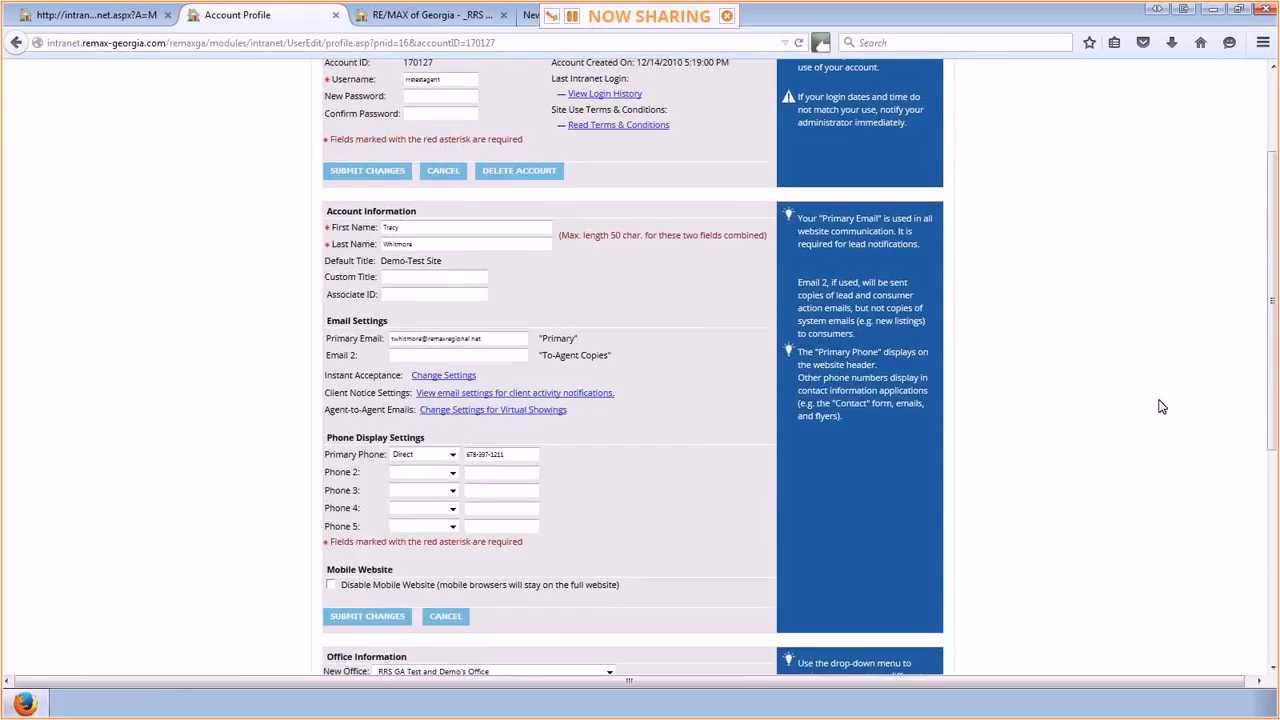
pyautogui.scroll(-2, 1160, 405)
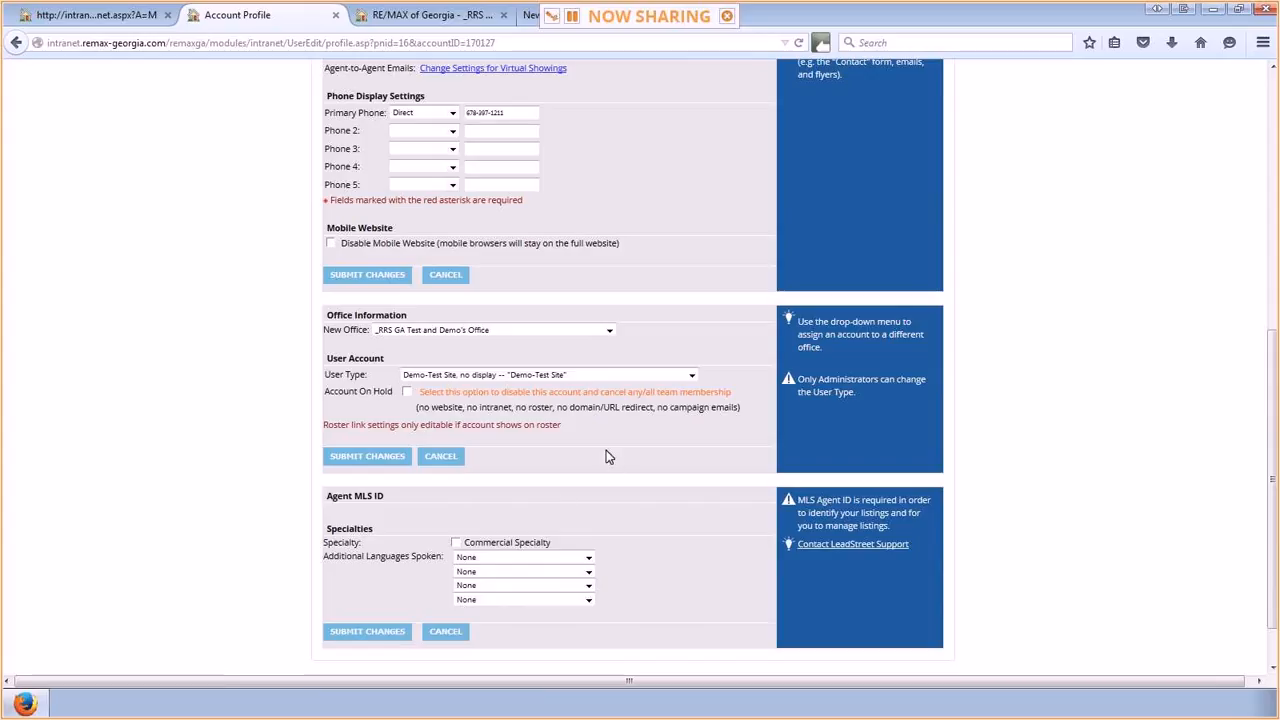
pyautogui.scroll(5, 638, 468)
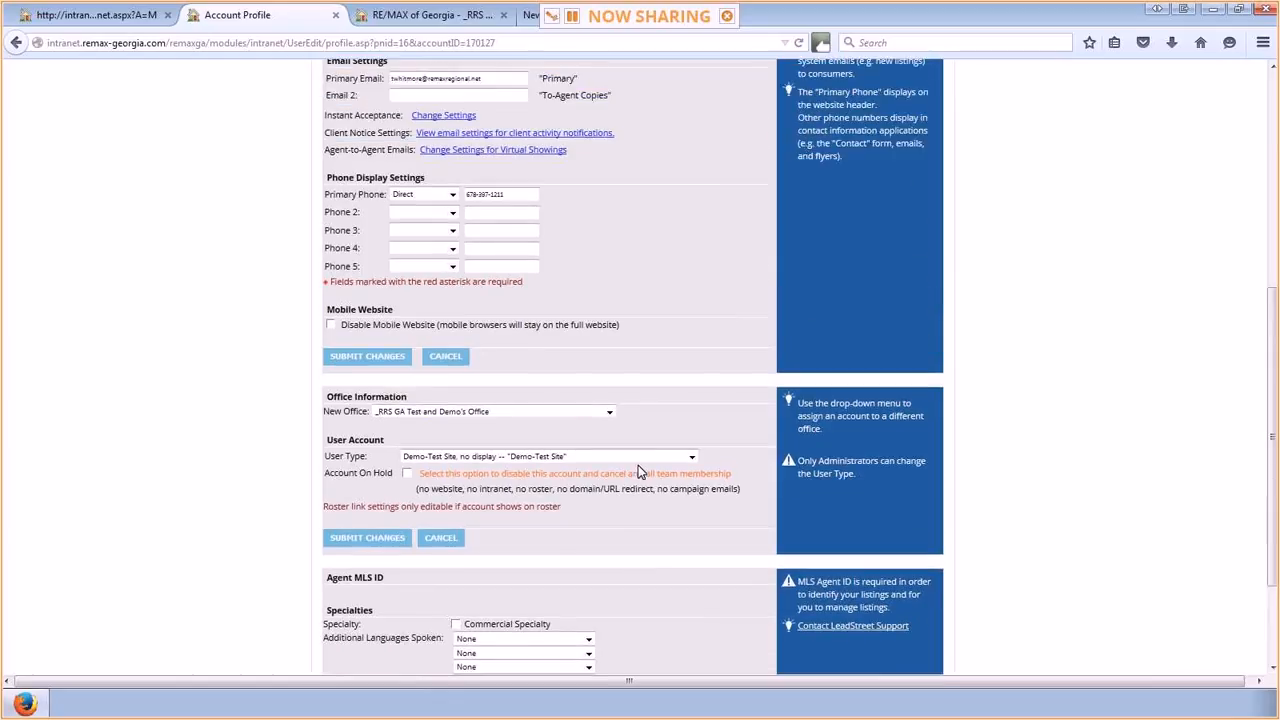
pyautogui.scroll(5, 638, 472)
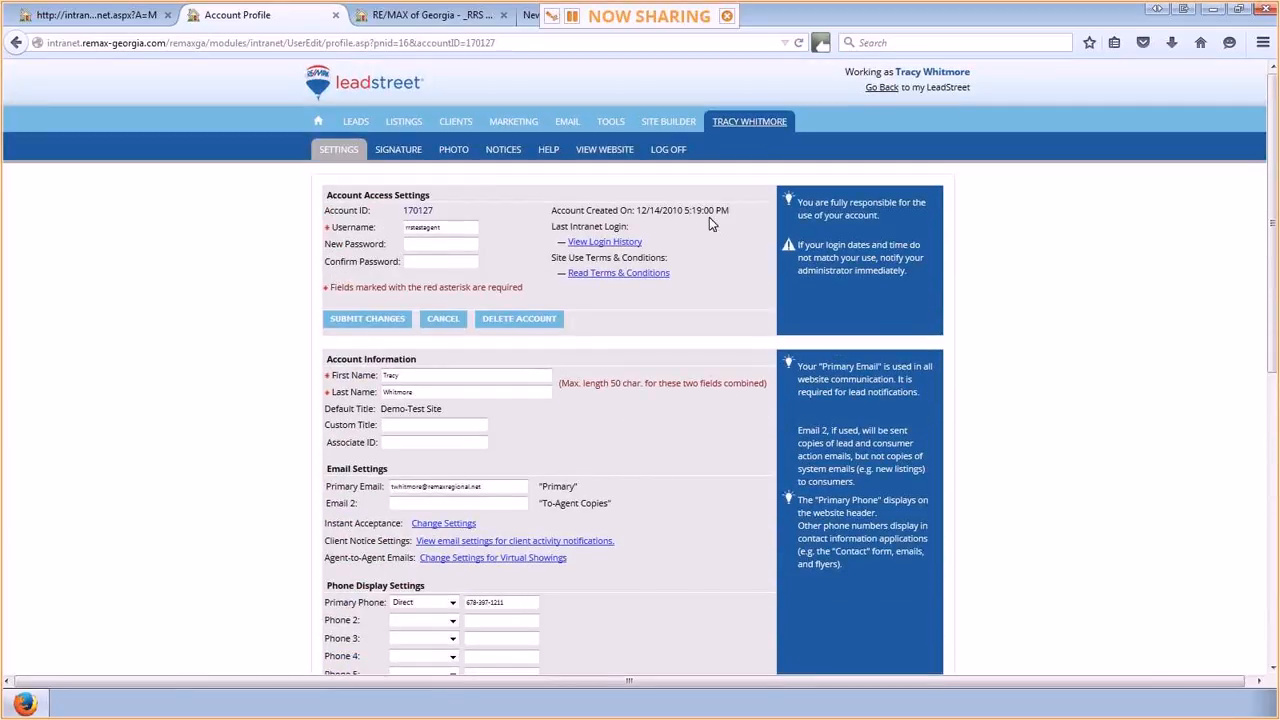
# Open the Site Builder's design template options for the agent website.
pyautogui.click(674, 124)
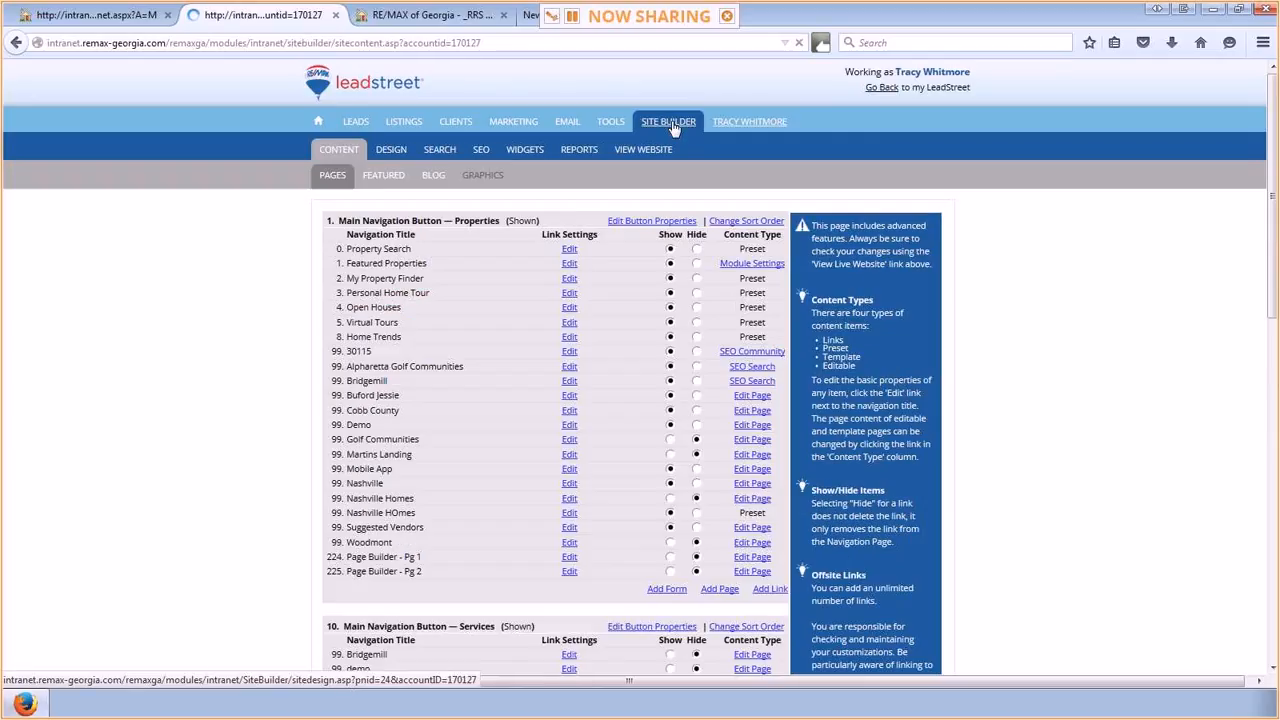
pyautogui.click(394, 154)
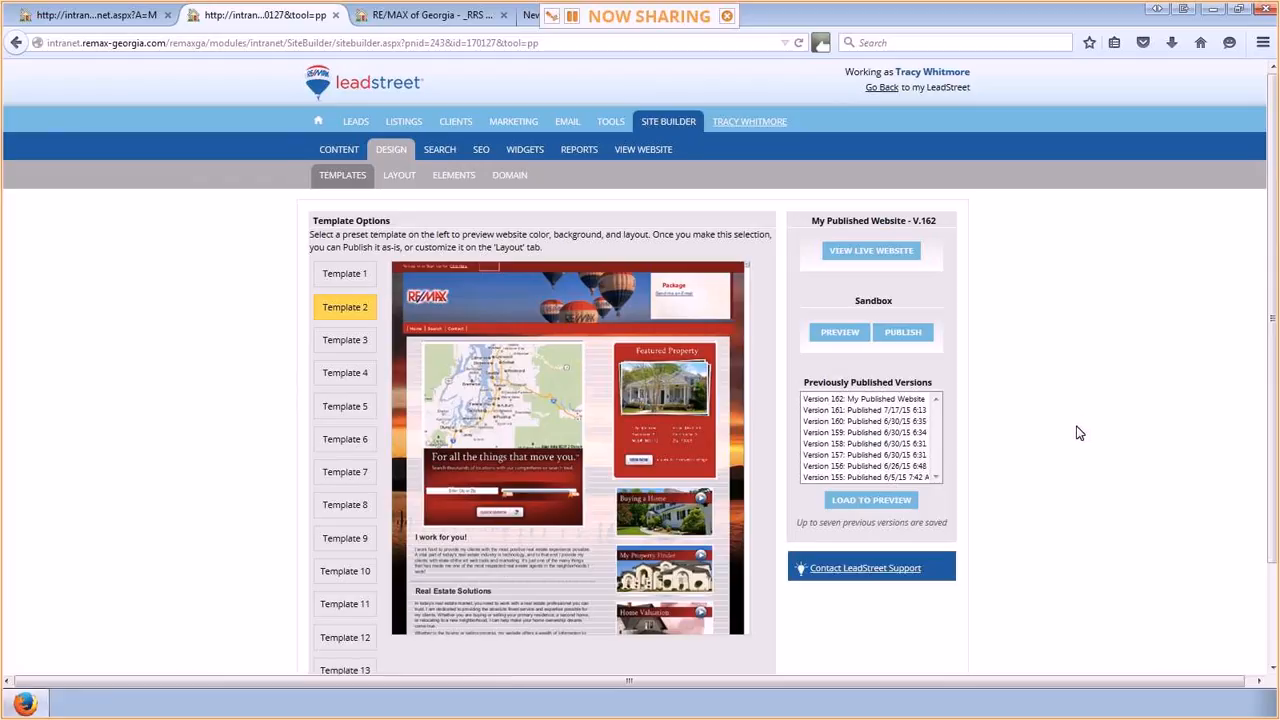
pyautogui.scroll(-2, 1078, 428)
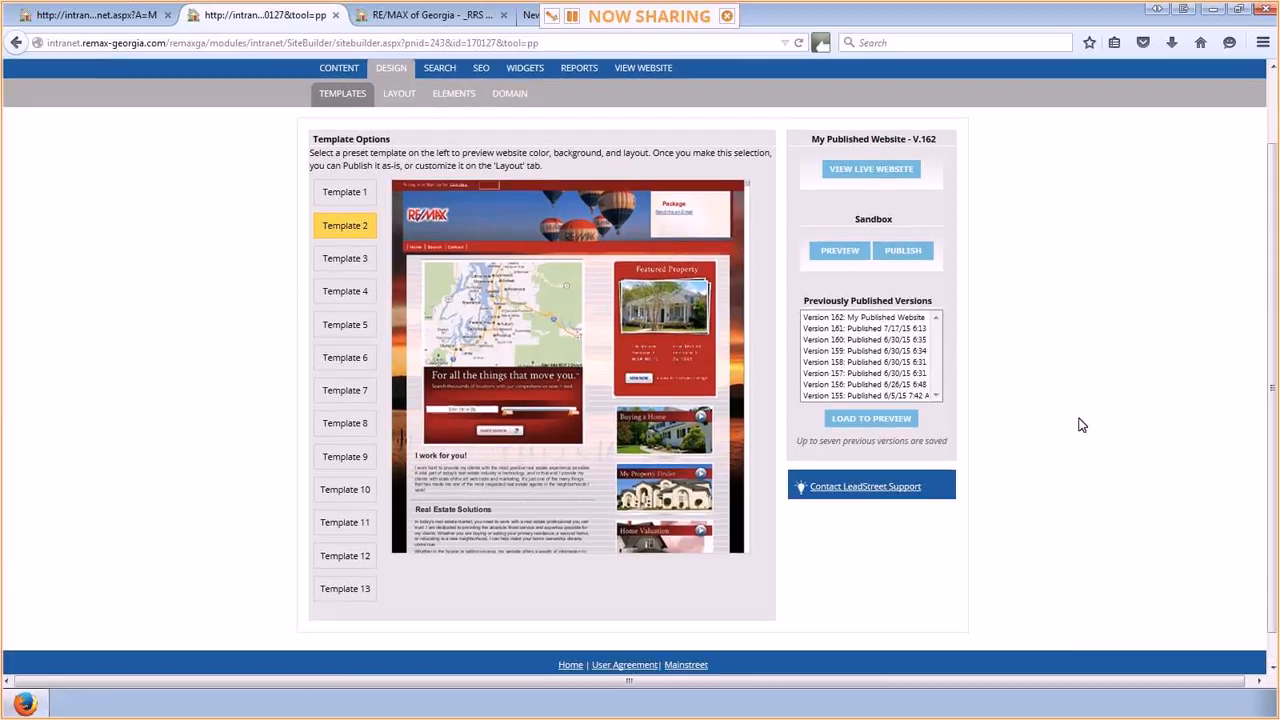
# Compare the preset website designs by viewing Templates 1 through 6 and revisiting Templates 1 and 3.
pyautogui.click(362, 194)
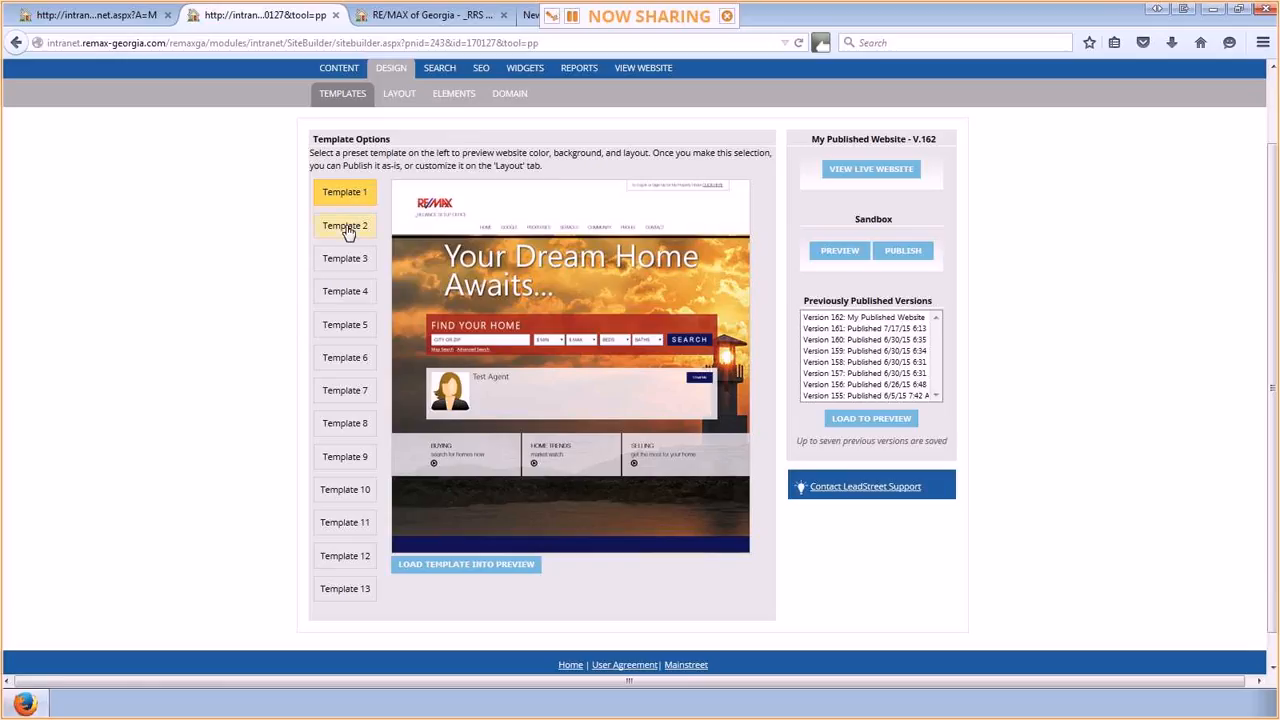
pyautogui.click(346, 227)
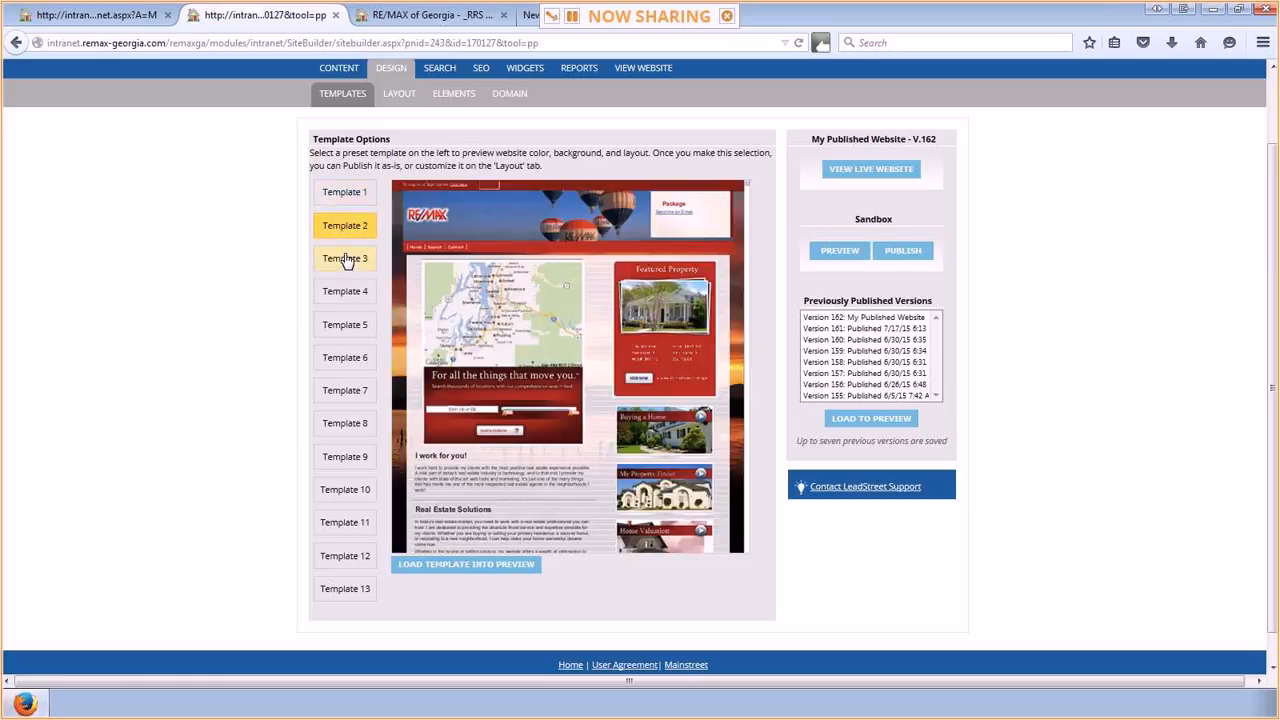
pyautogui.click(347, 261)
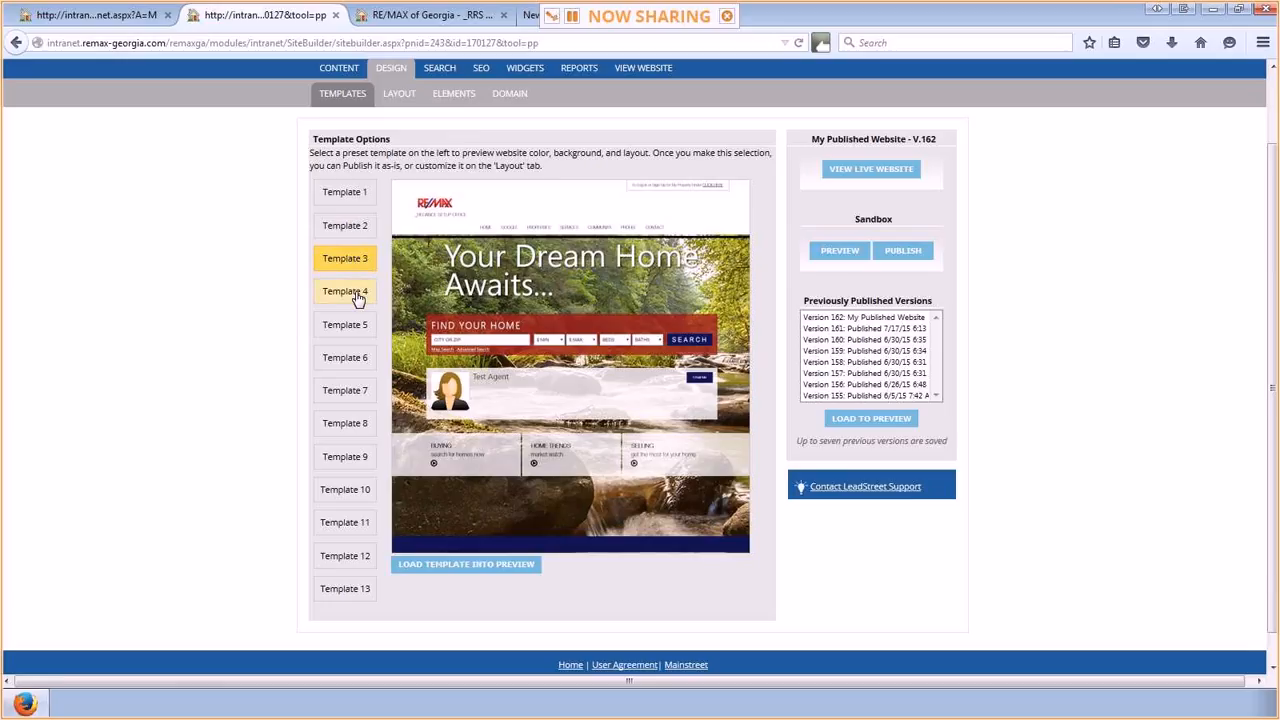
pyautogui.click(357, 297)
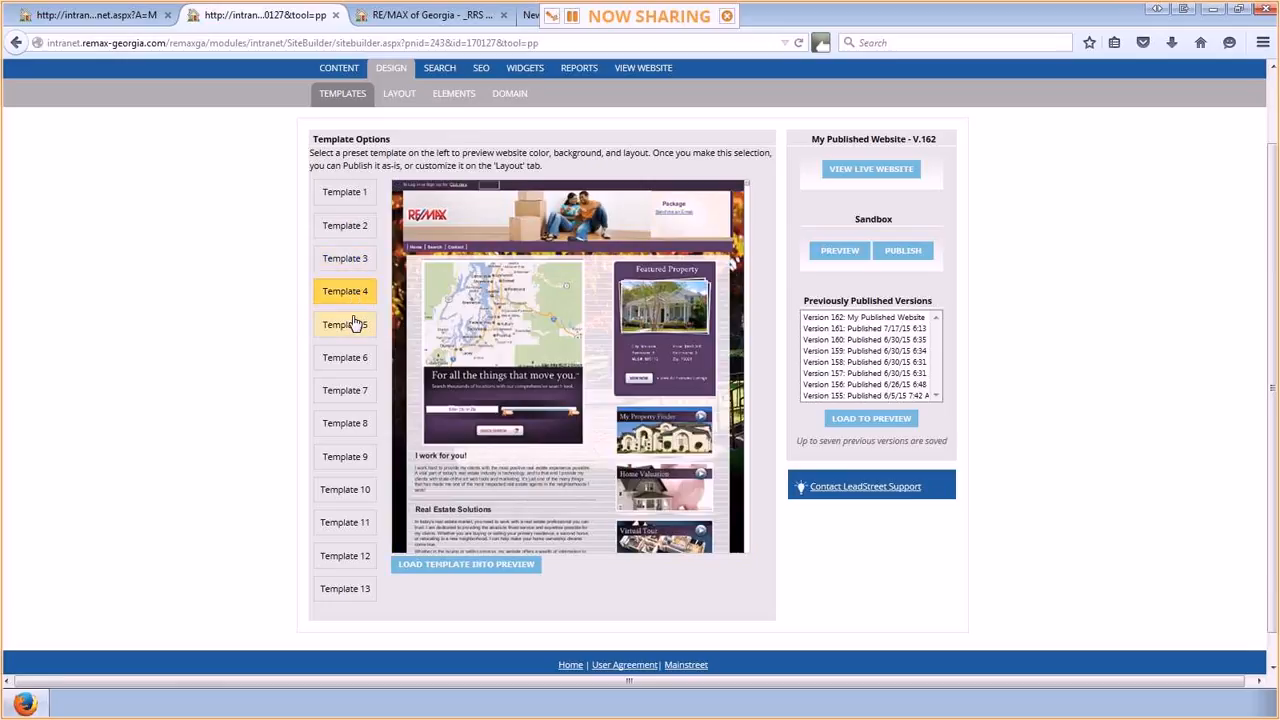
pyautogui.click(354, 326)
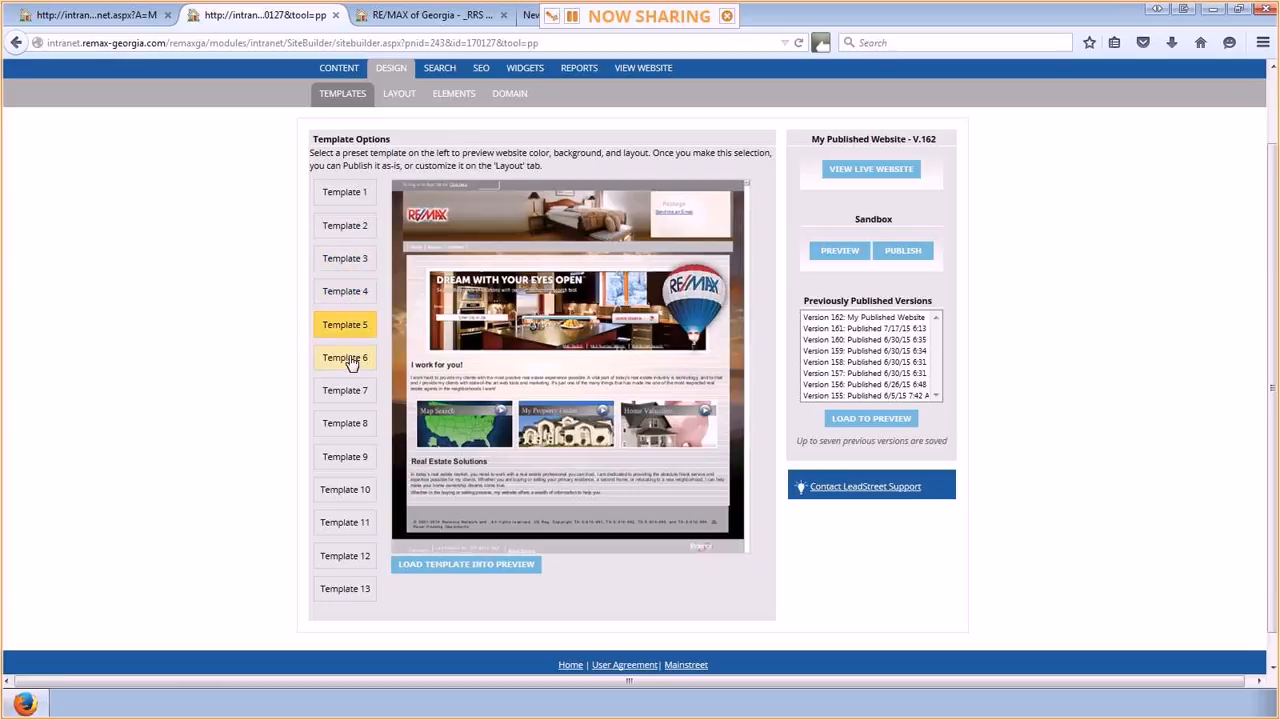
pyautogui.click(352, 362)
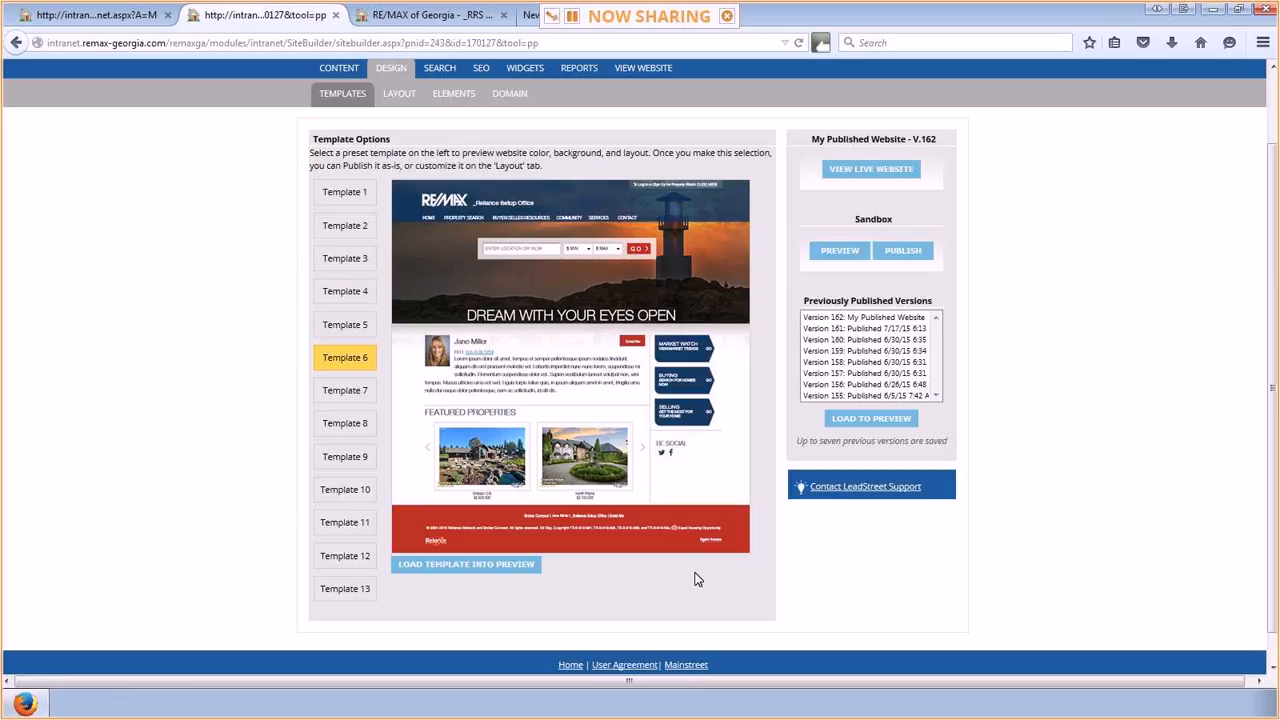
pyautogui.click(358, 195)
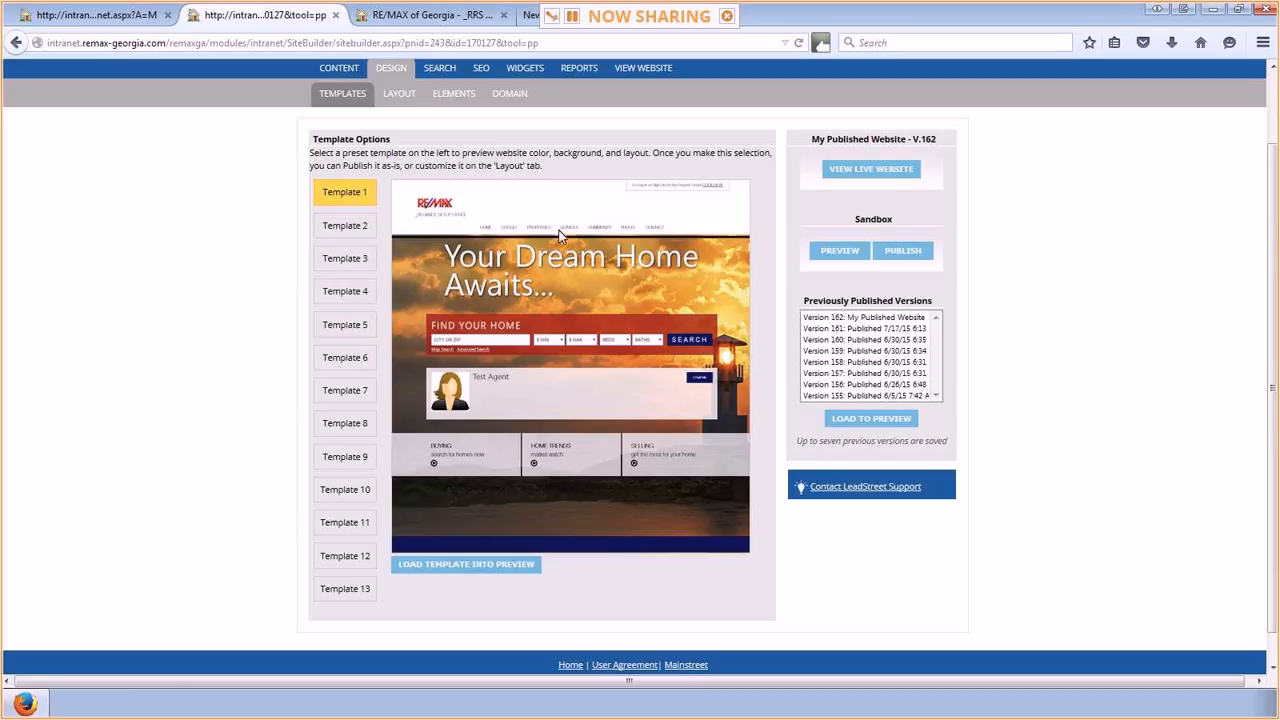
pyautogui.click(345, 259)
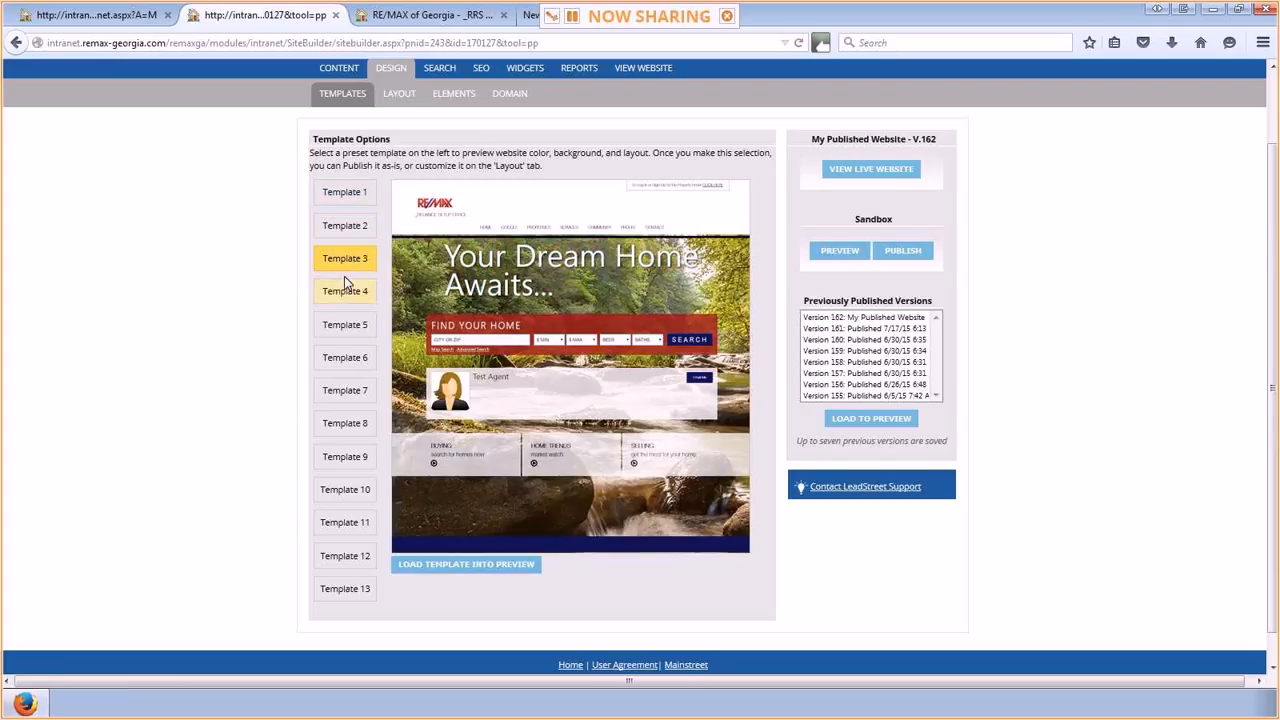
# Load Template 6 into the website preview, accepting the overwrite of previously saved preview changes.
pyautogui.click(351, 362)
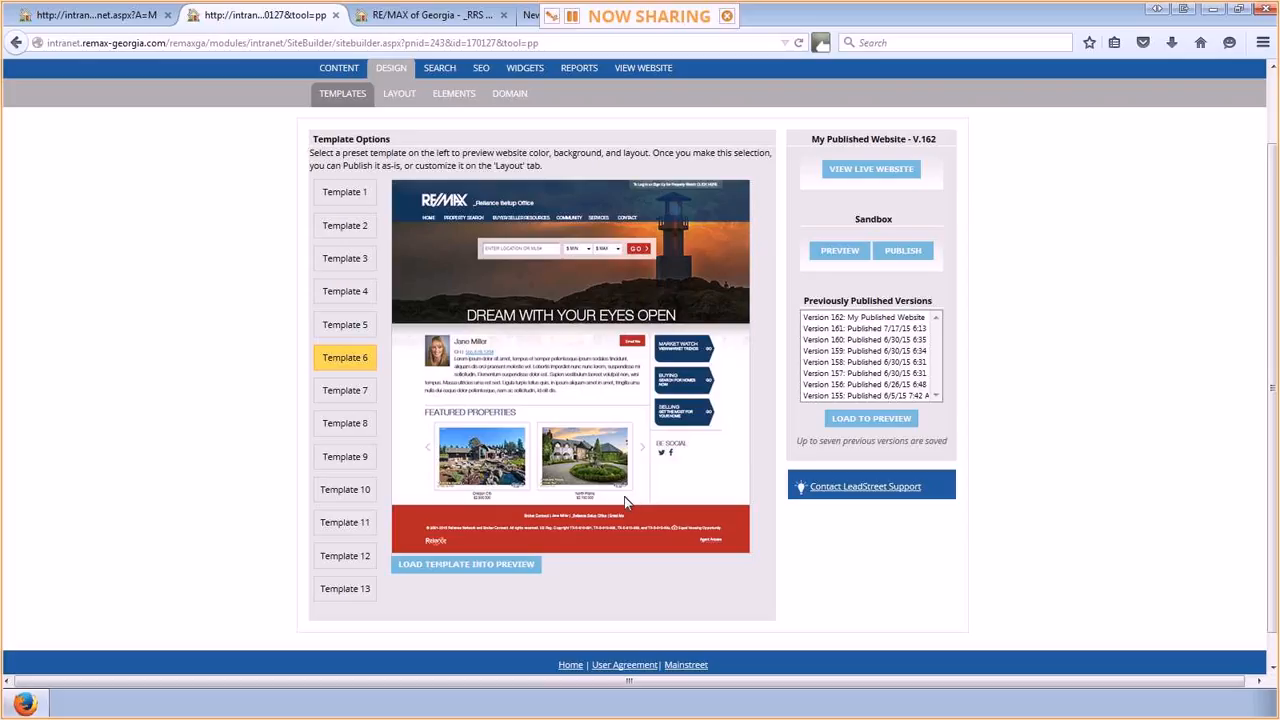
pyautogui.click(524, 566)
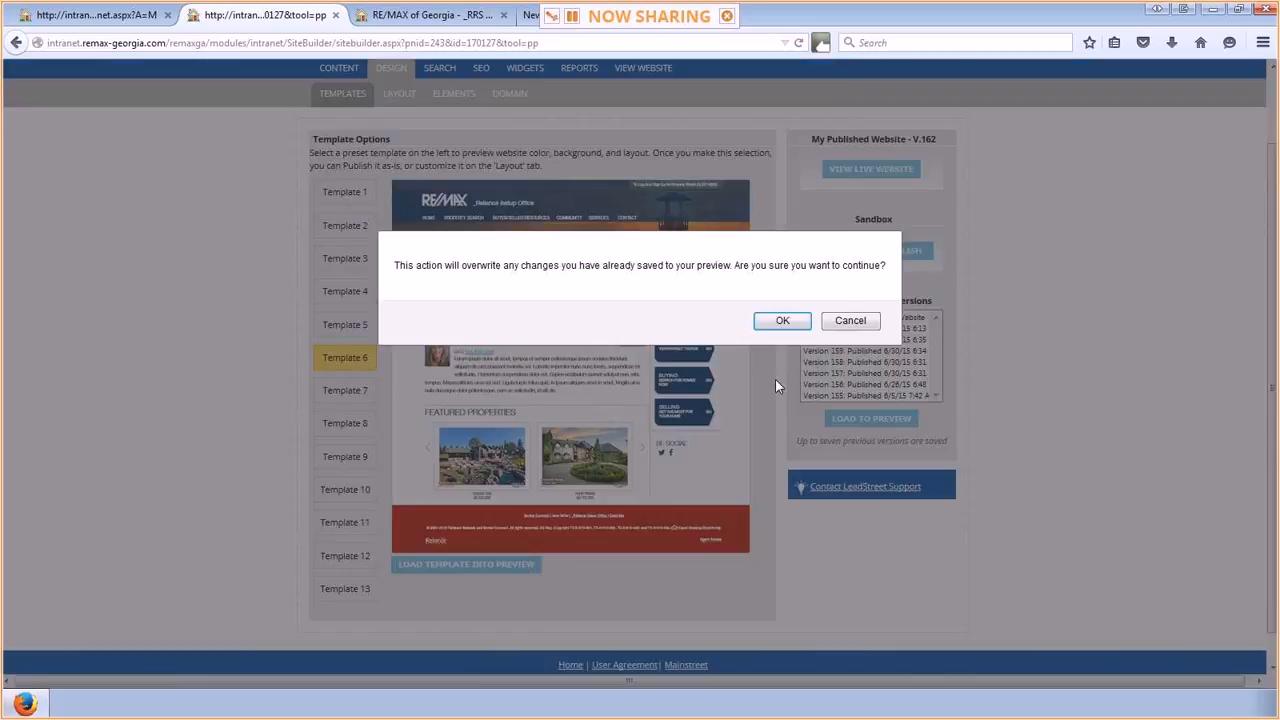
pyautogui.click(787, 325)
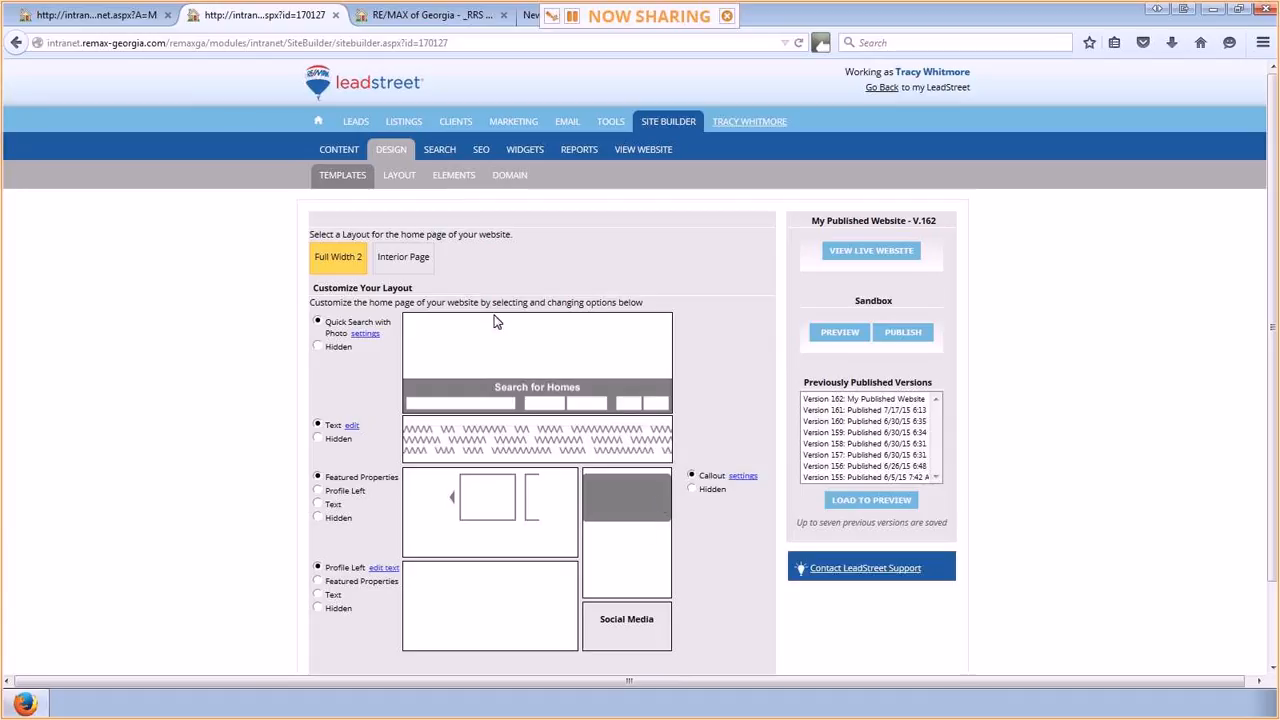
# Deselect all six preselected background photos in the Quick Search with Photo settings.
pyautogui.click(366, 336)
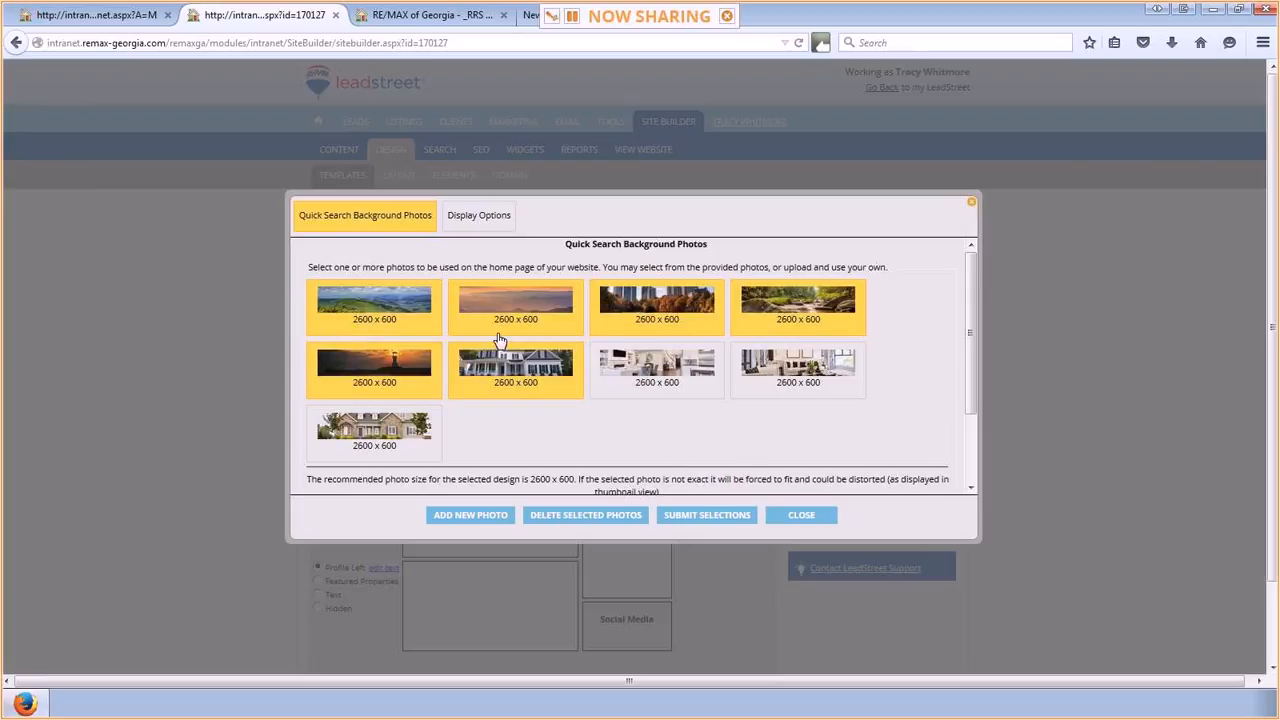
pyautogui.click(462, 392)
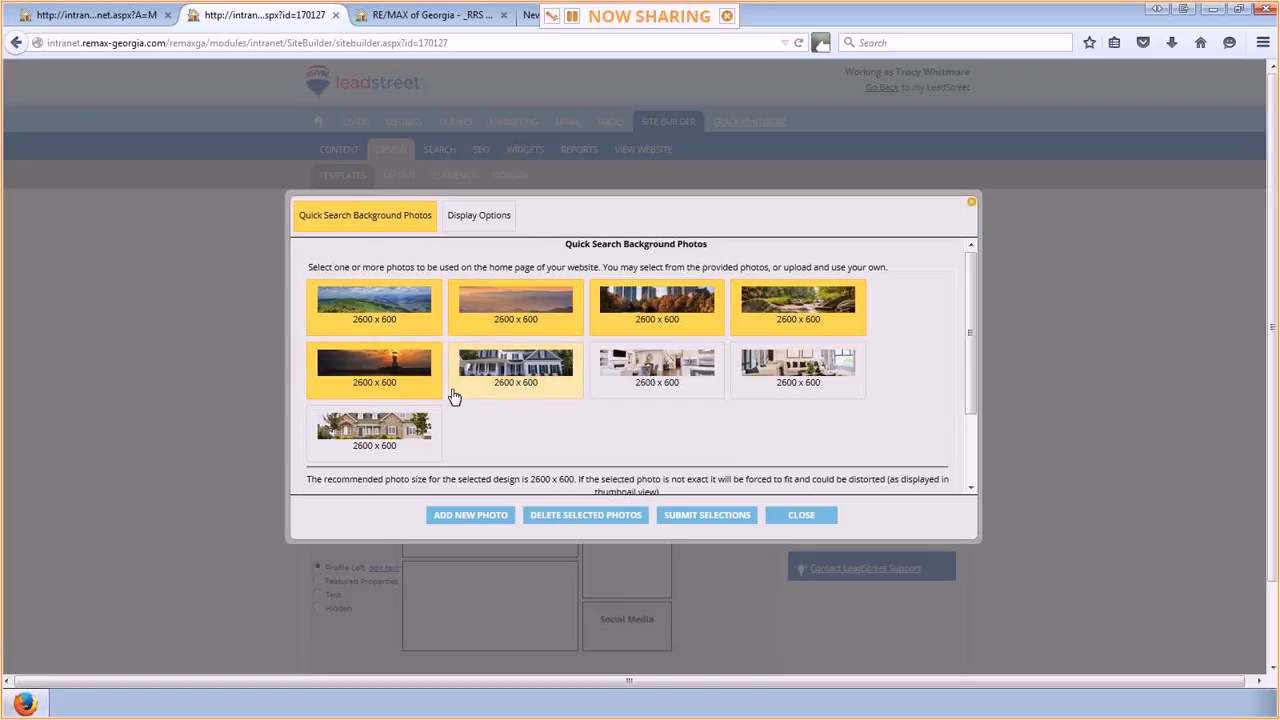
pyautogui.click(428, 394)
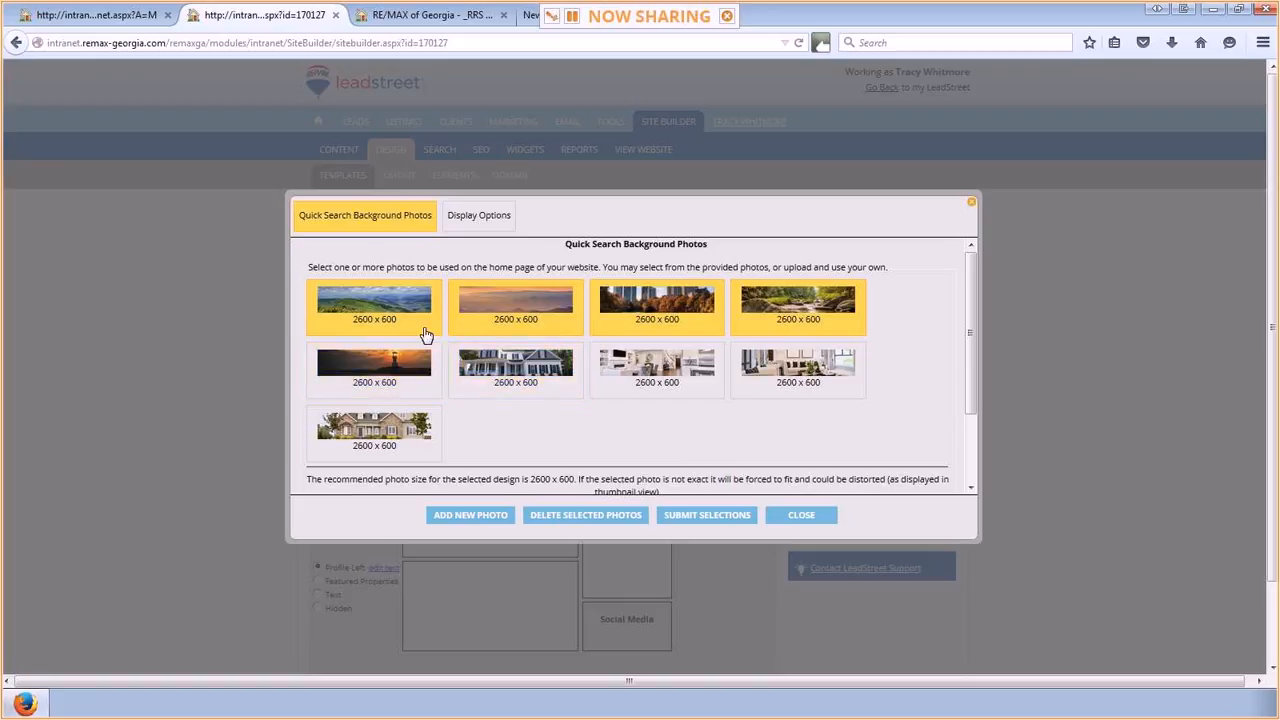
pyautogui.click(430, 334)
pyautogui.click(460, 336)
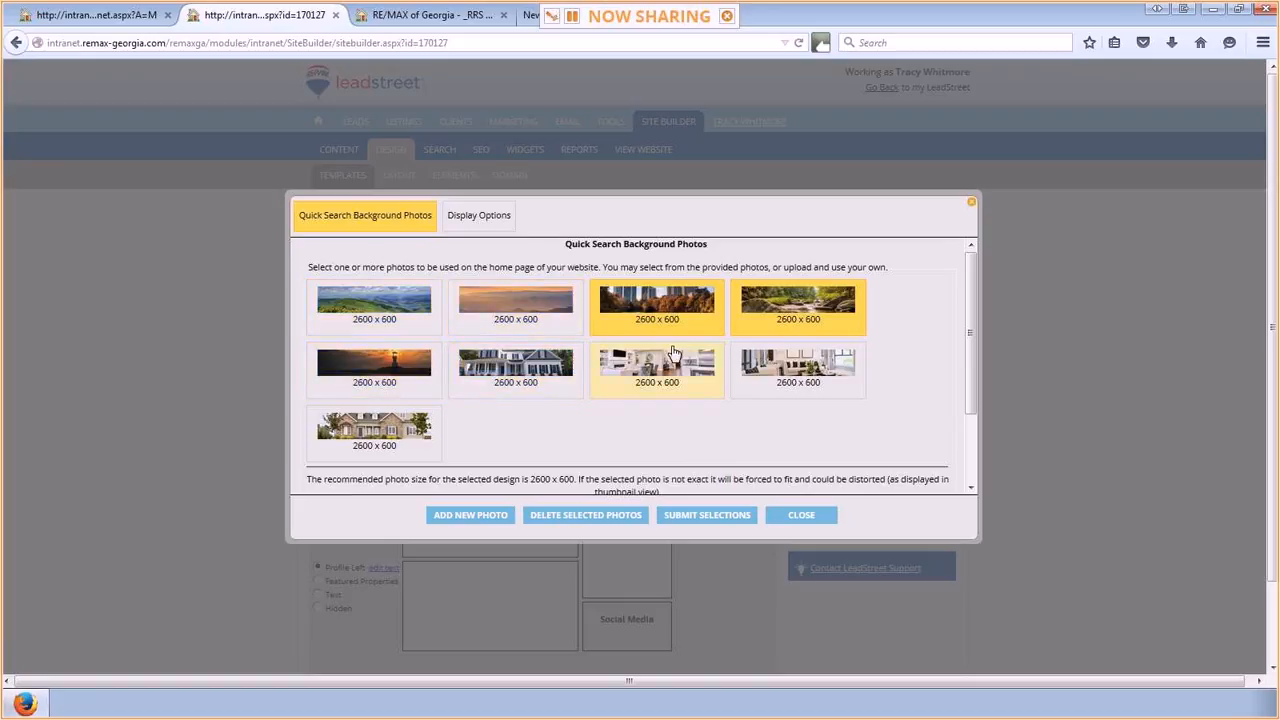
pyautogui.click(745, 334)
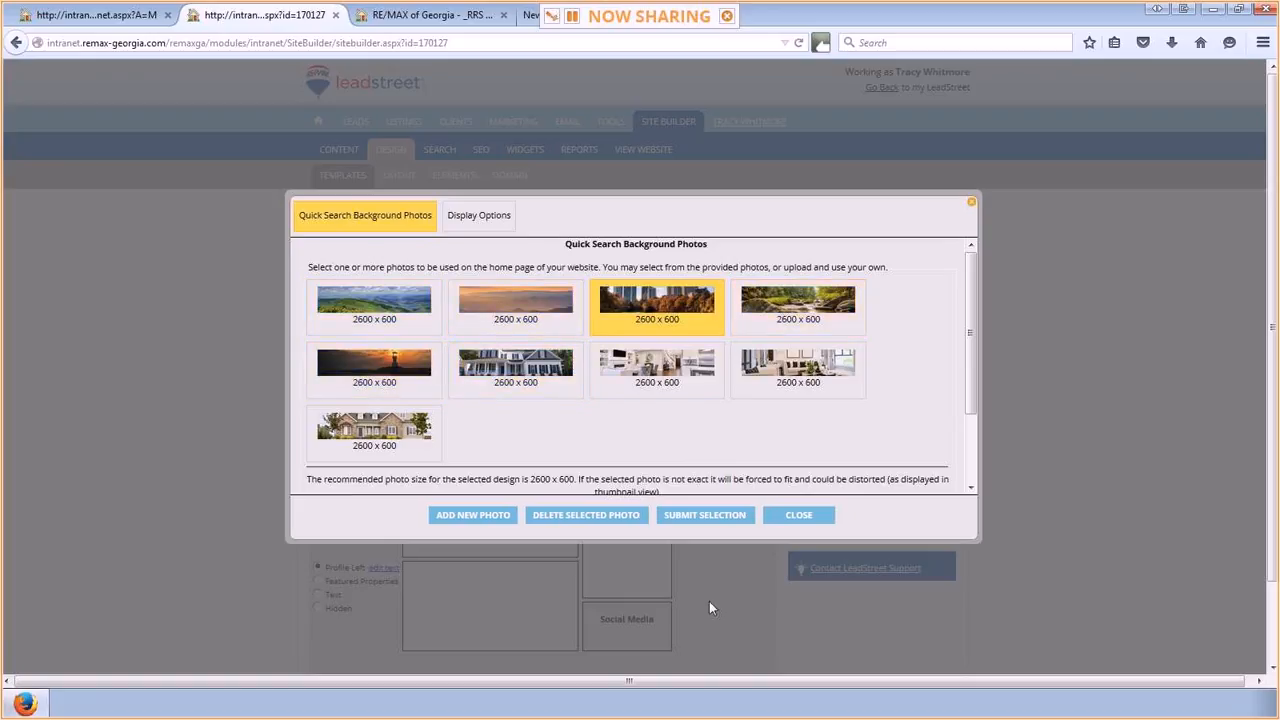
pyautogui.click(620, 334)
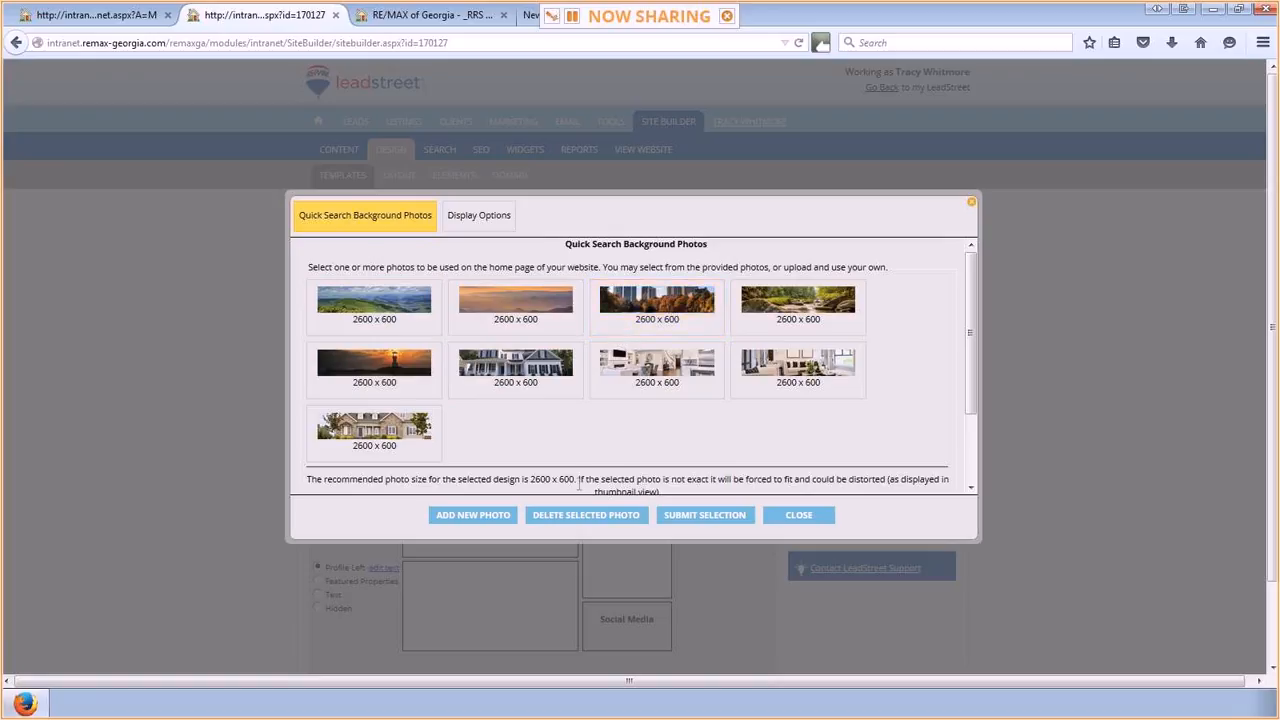
# Select only the white interior photo in the second row, third column, as the Quick Search background, submit the selection and close the settings.
pyautogui.click(633, 394)
pyautogui.click(622, 394)
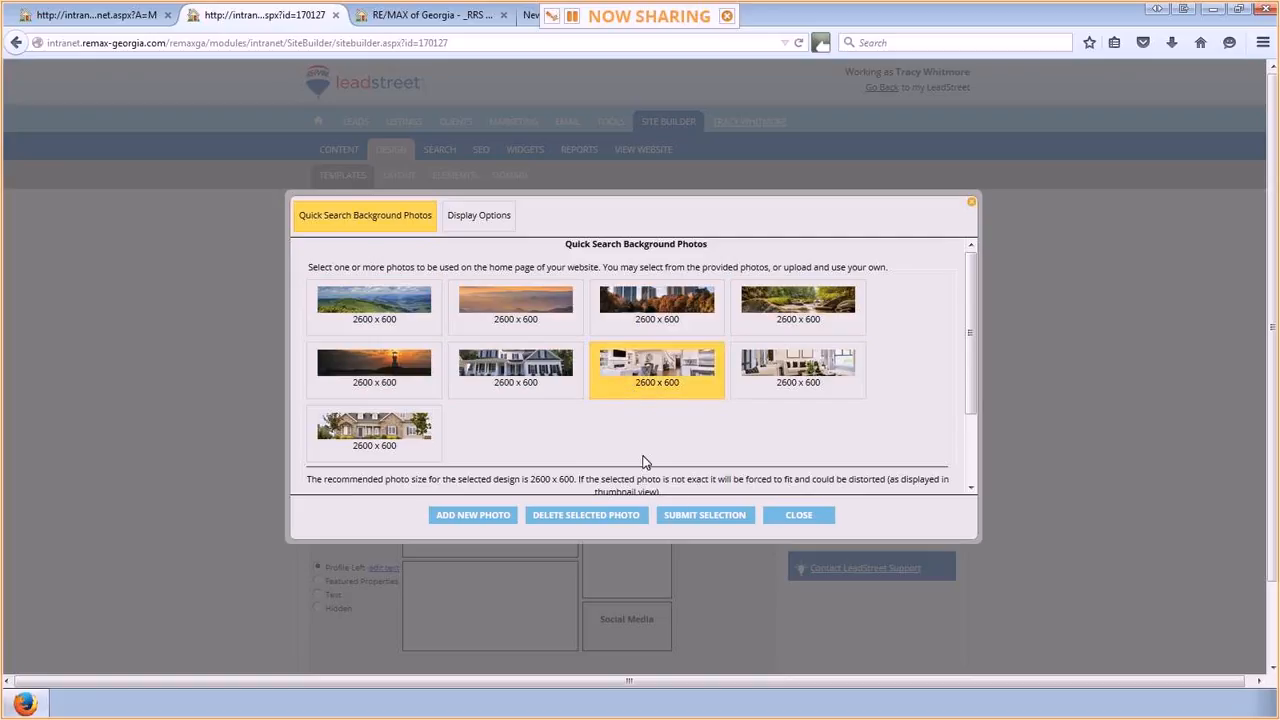
pyautogui.click(690, 517)
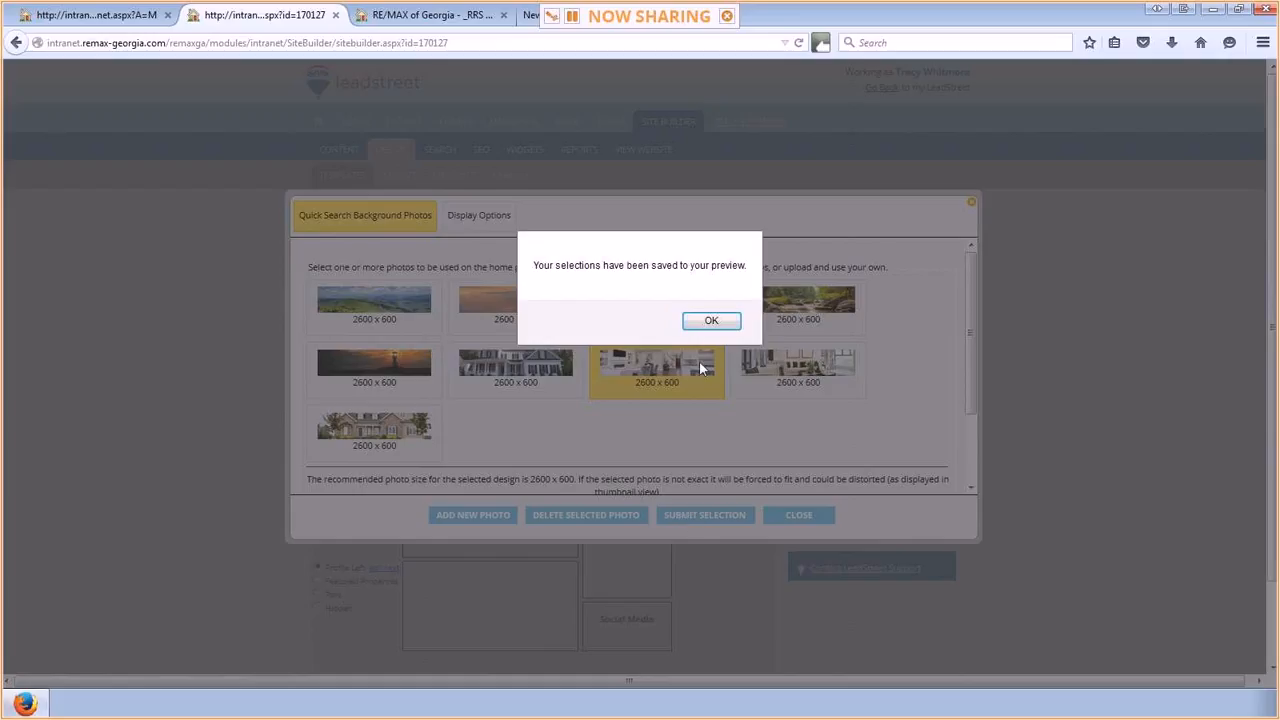
pyautogui.click(710, 323)
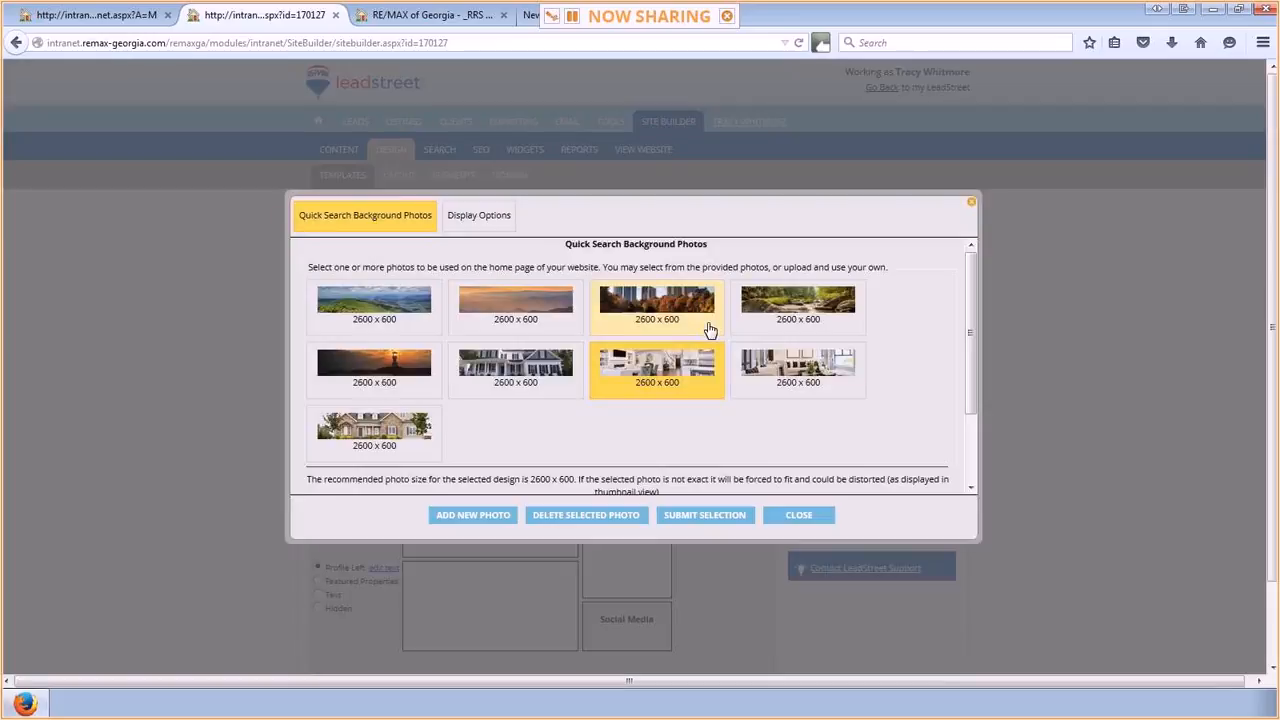
pyautogui.click(810, 516)
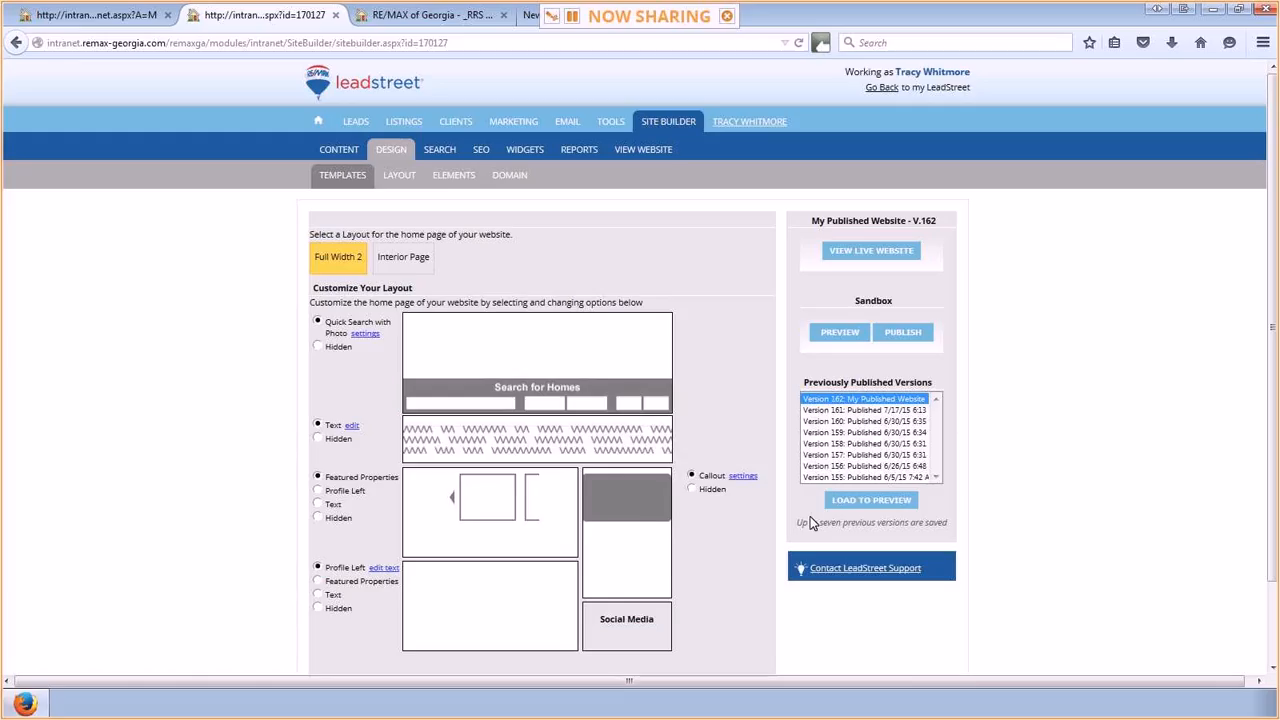
# Examine the home page with the new Quick Search photo in the sandbox preview, then close it.
pyautogui.click(840, 332)
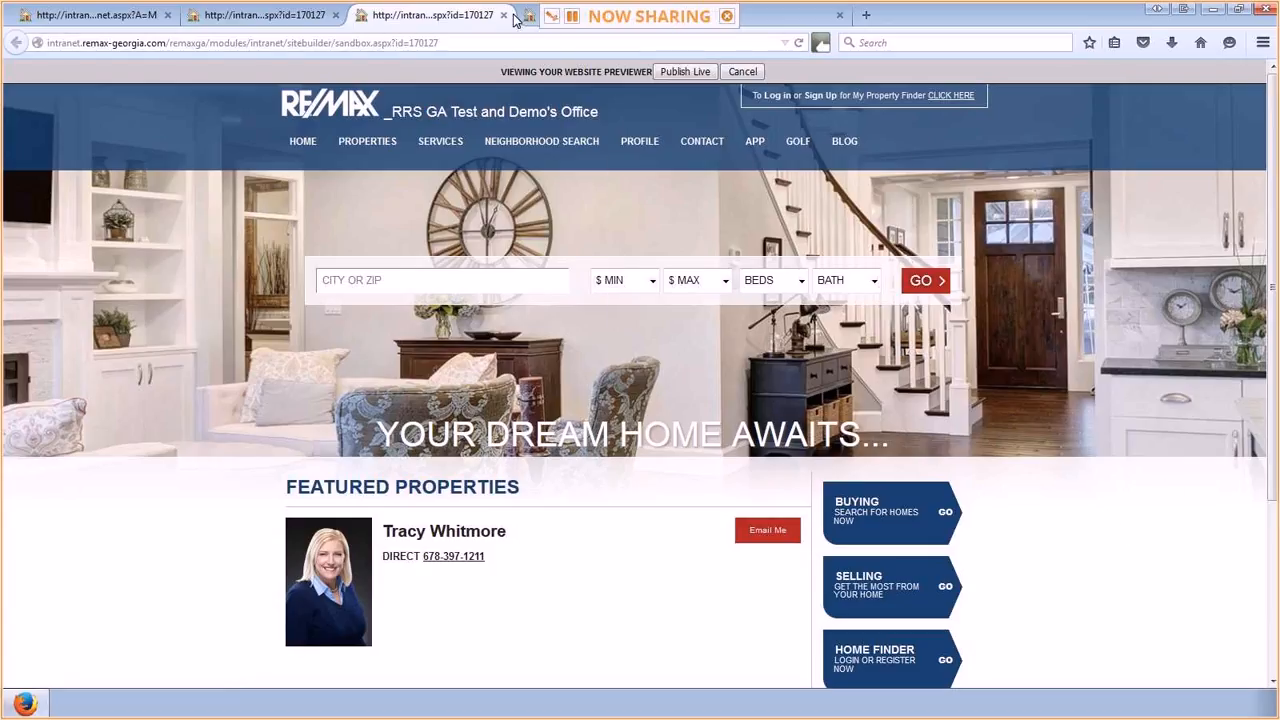
pyautogui.hotkey('ctrl', 'w')
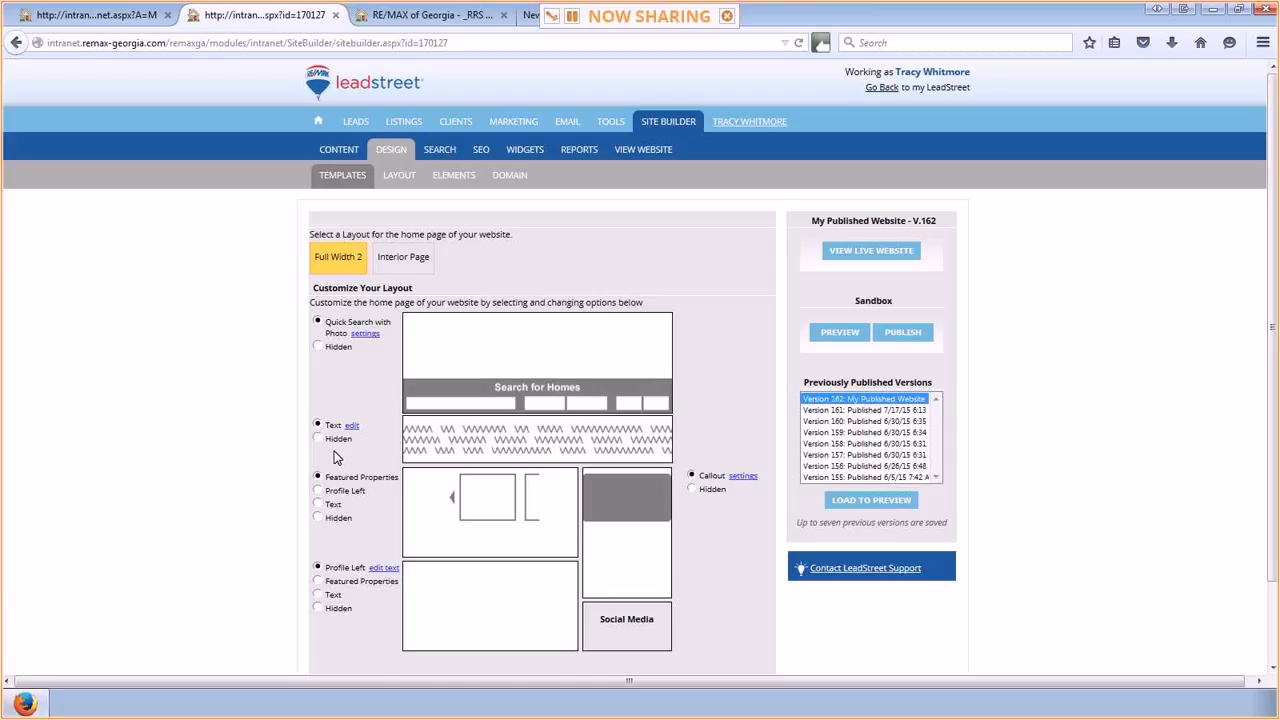
pyautogui.click(840, 333)
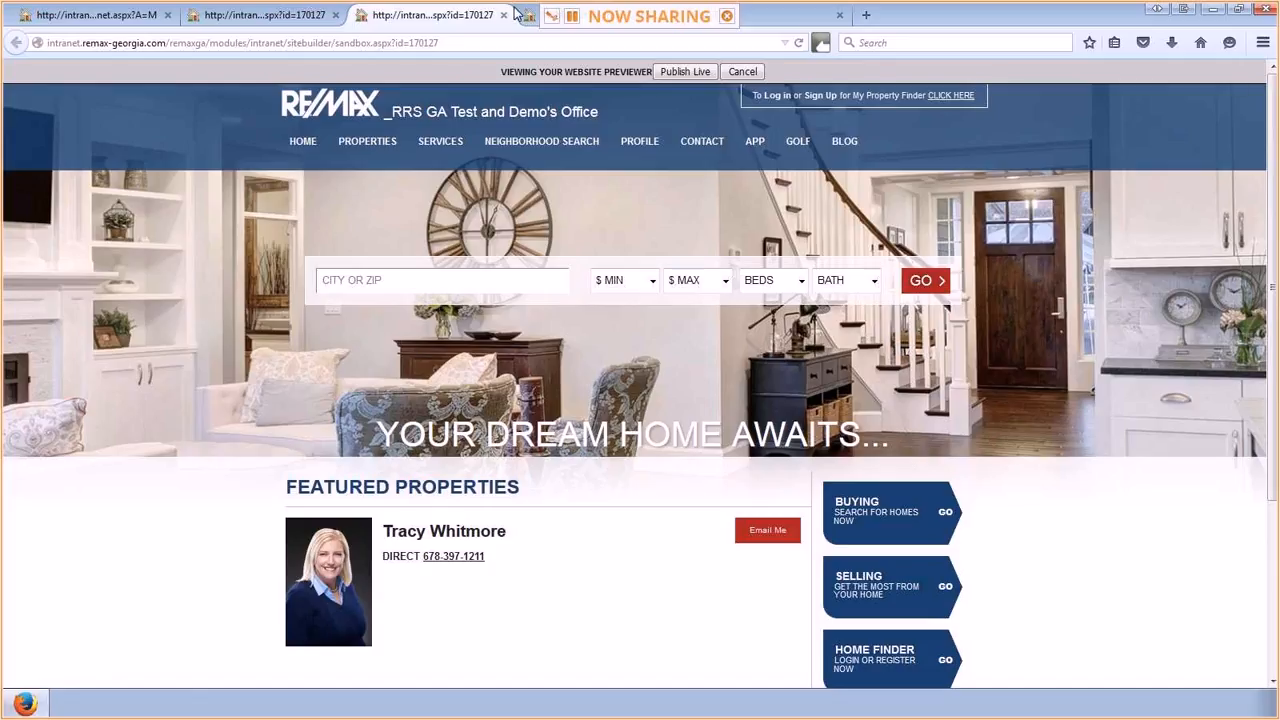
pyautogui.hotkey('ctrl', 'w')
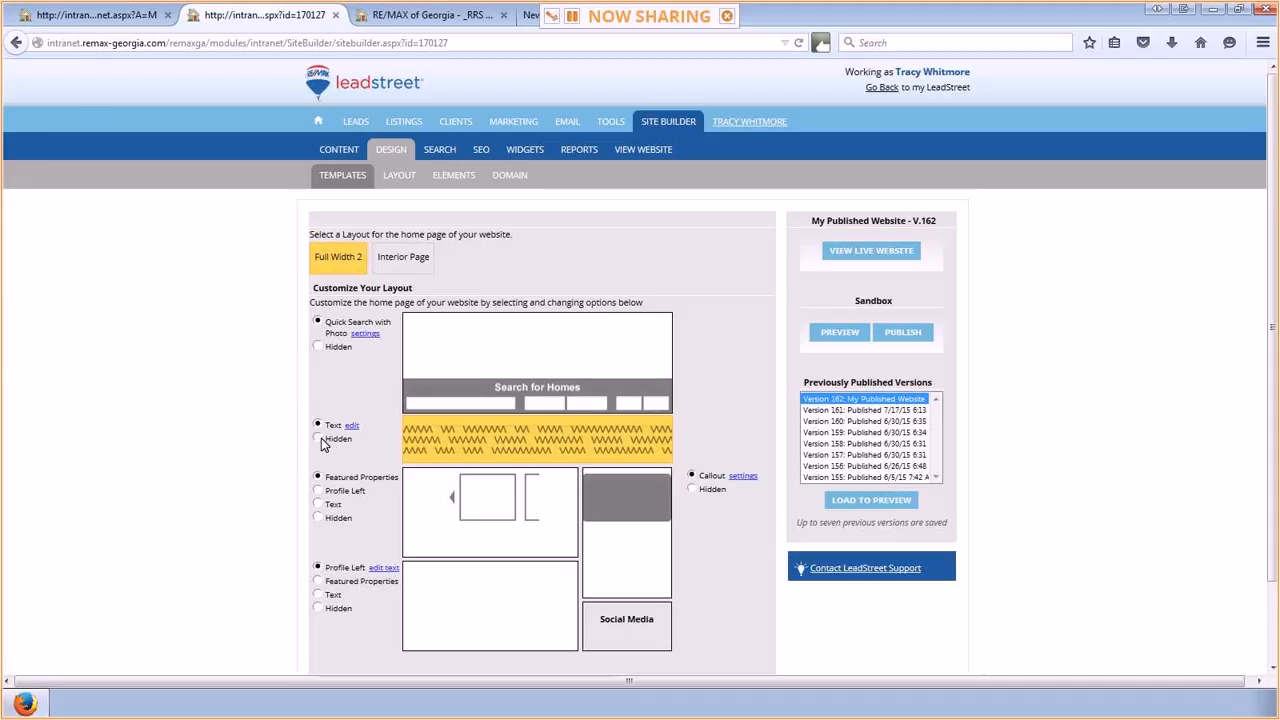
# Hide the Text section beneath the Quick Search photo in the home page layout and close the two leftover browser tabs.
pyautogui.click(319, 439)
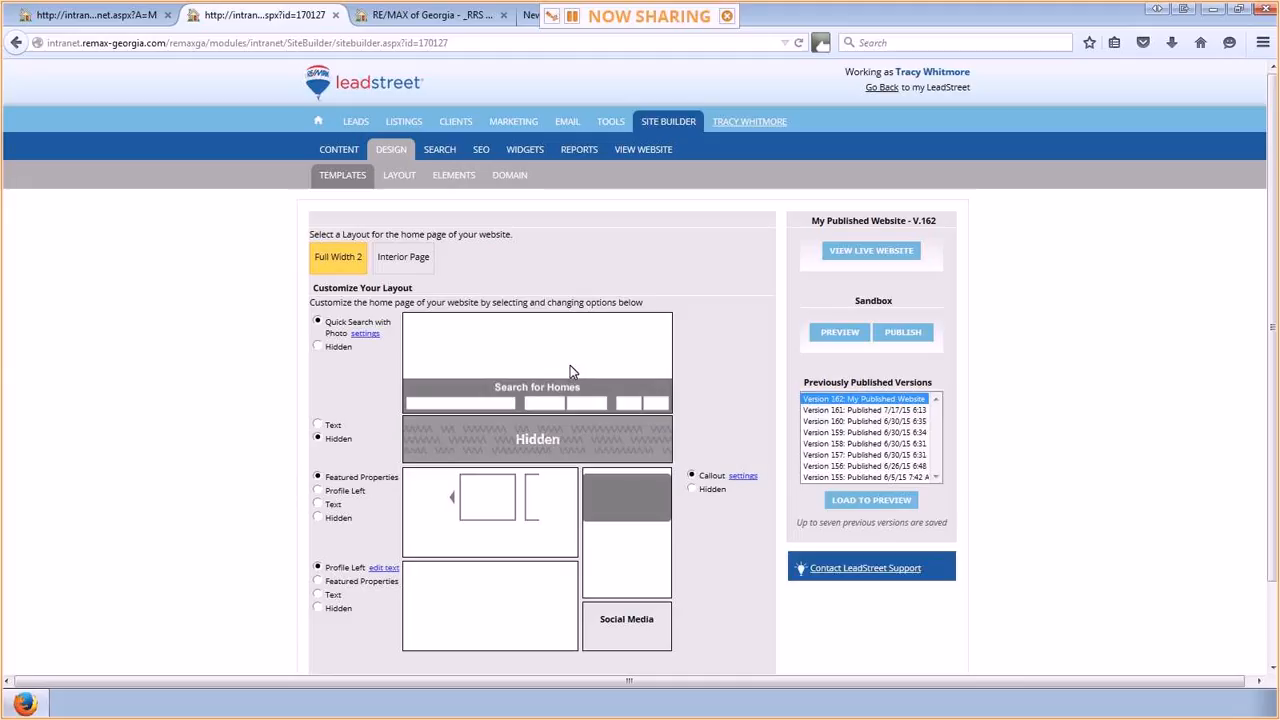
pyautogui.click(504, 15)
pyautogui.click(504, 15)
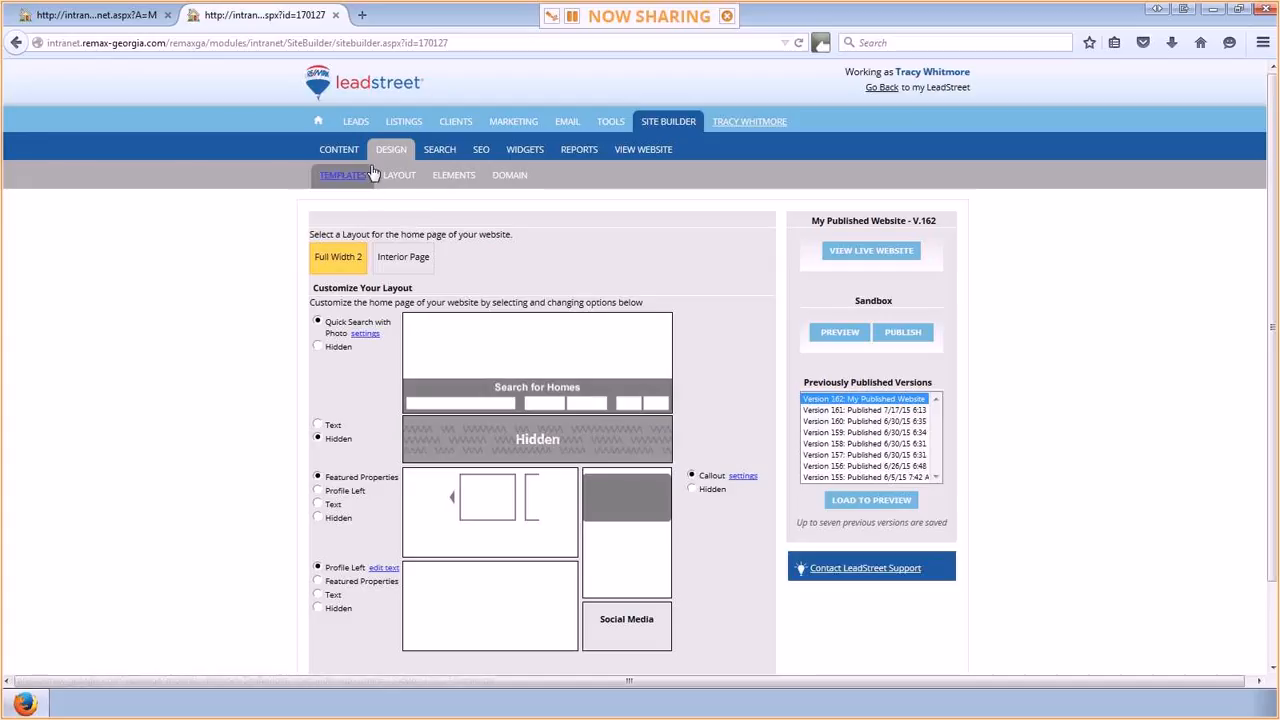
# Open the content settings for featured properties and keep the main page on listings specified by MLS Agent ID or listing number.
pyautogui.click(339, 150)
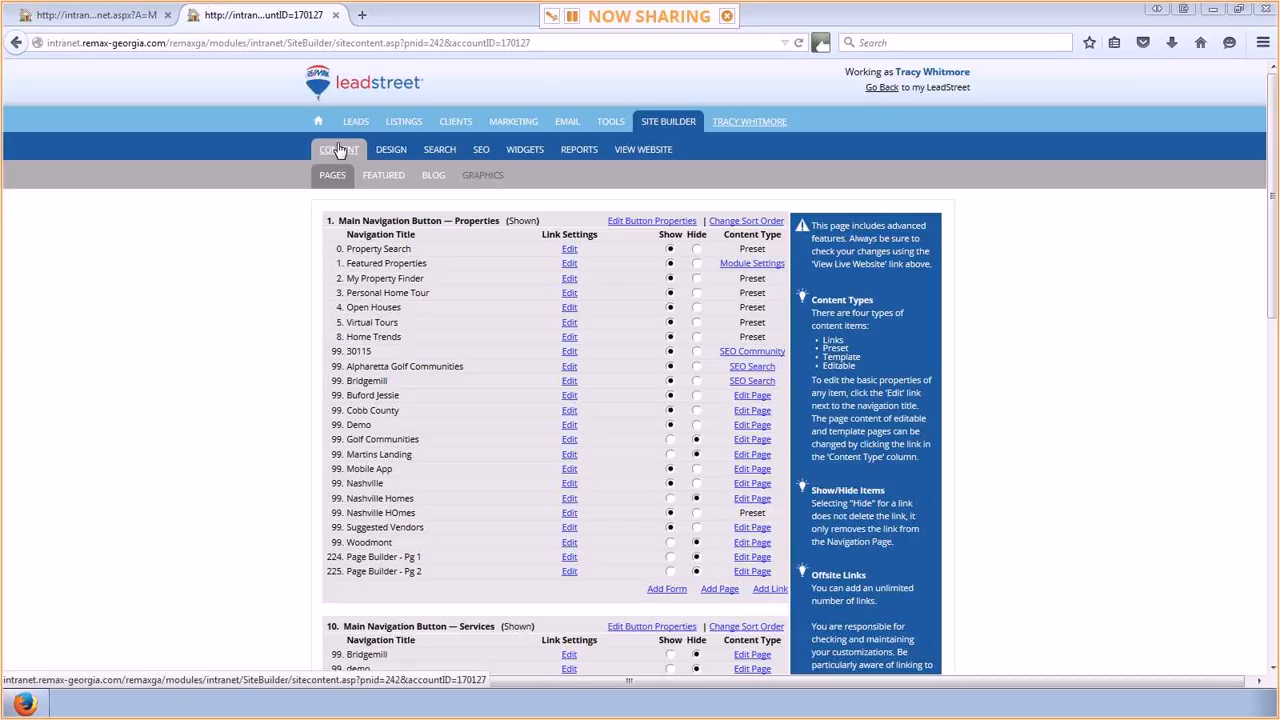
pyautogui.click(384, 176)
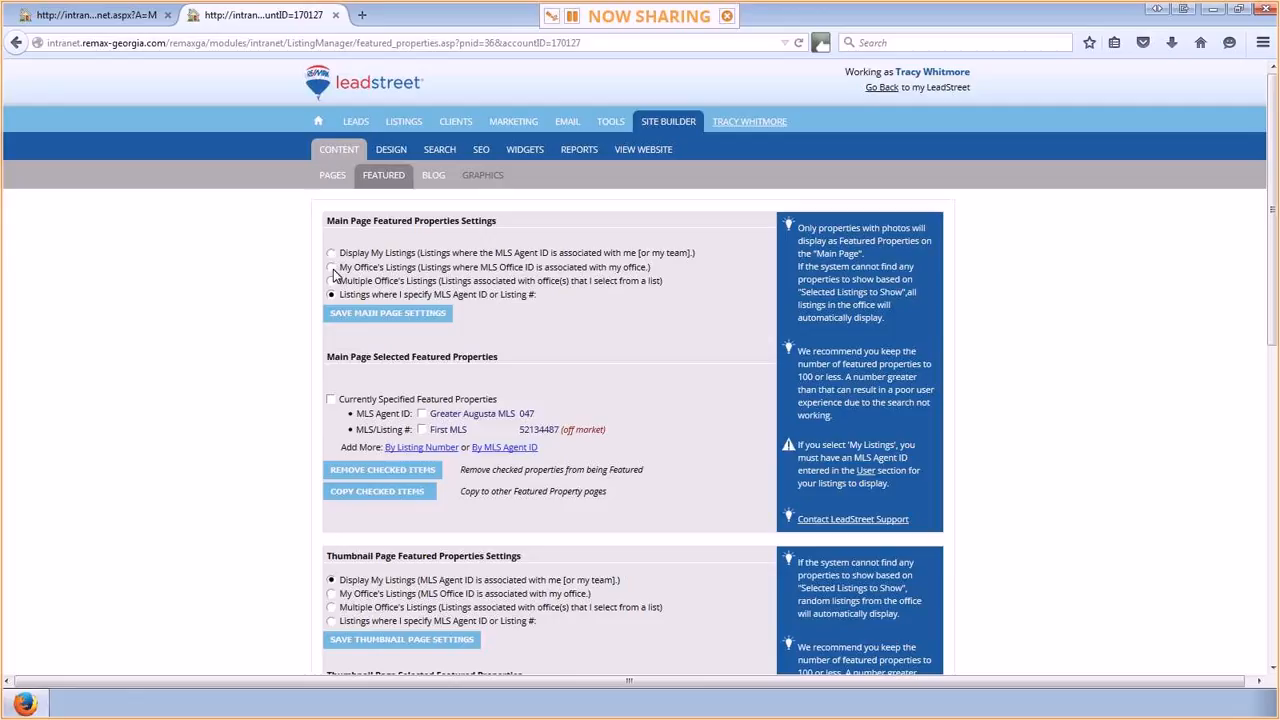
pyautogui.click(332, 268)
pyautogui.click(333, 296)
# Set the featured office listings criteria to a minimum price of 15000 and a maximum price of 500000, and submit them.
pyautogui.scroll(-3, 702, 392)
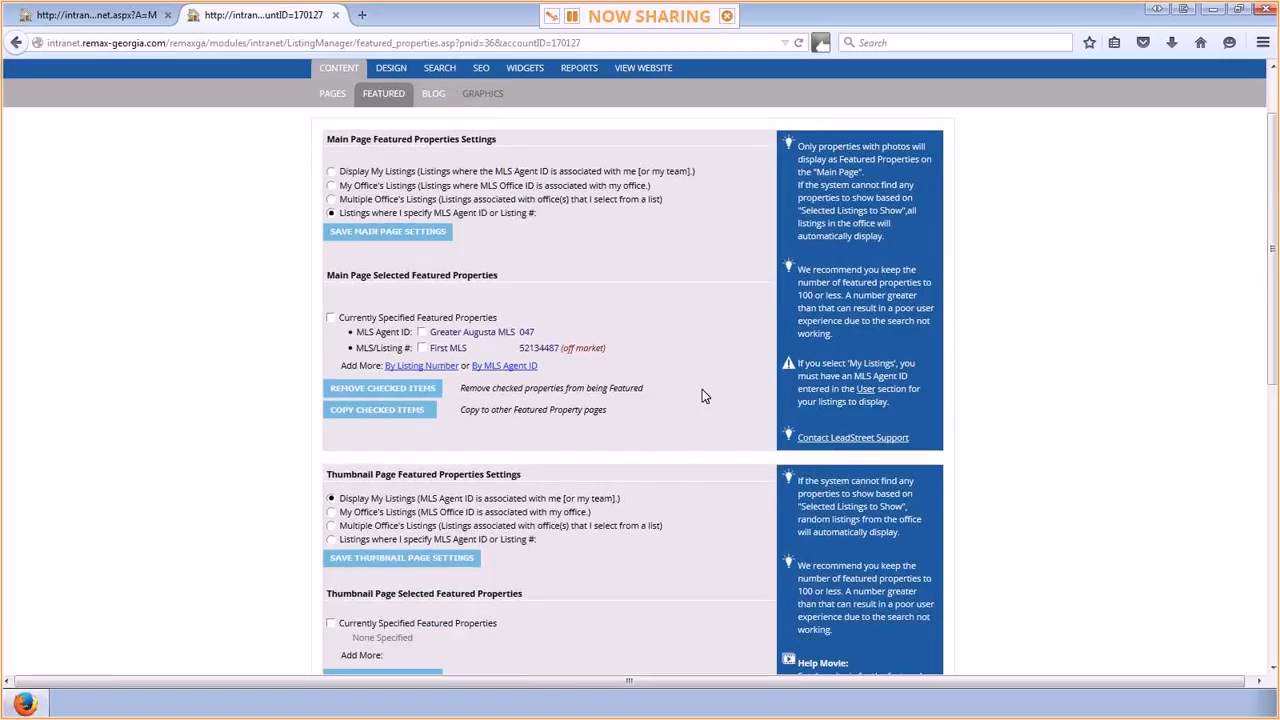
pyautogui.scroll(-5, 702, 395)
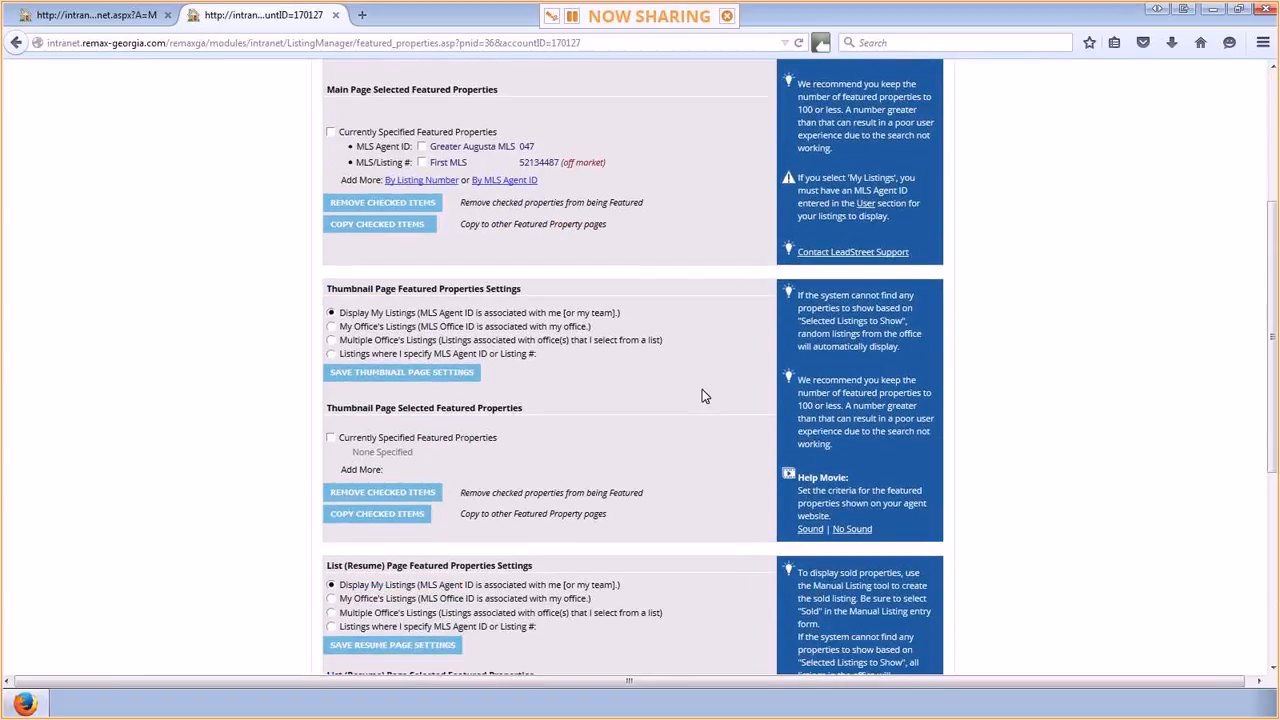
pyautogui.scroll(-3, 702, 396)
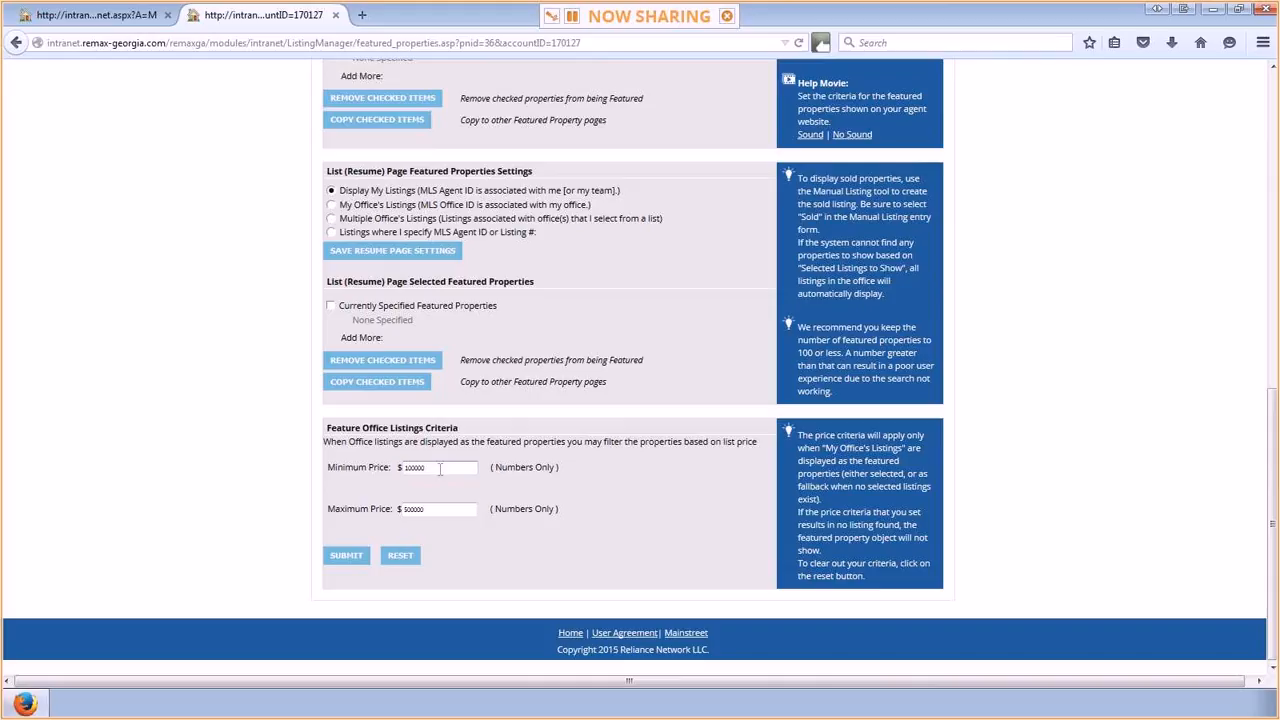
pyautogui.moveTo(470, 468); pyautogui.dragTo(390, 467)
pyautogui.press('BackSpace')
pyautogui.write('2')
pyautogui.press('BackSpace')
pyautogui.write('15000')
pyautogui.press('Tab')
pyautogui.write('500000')
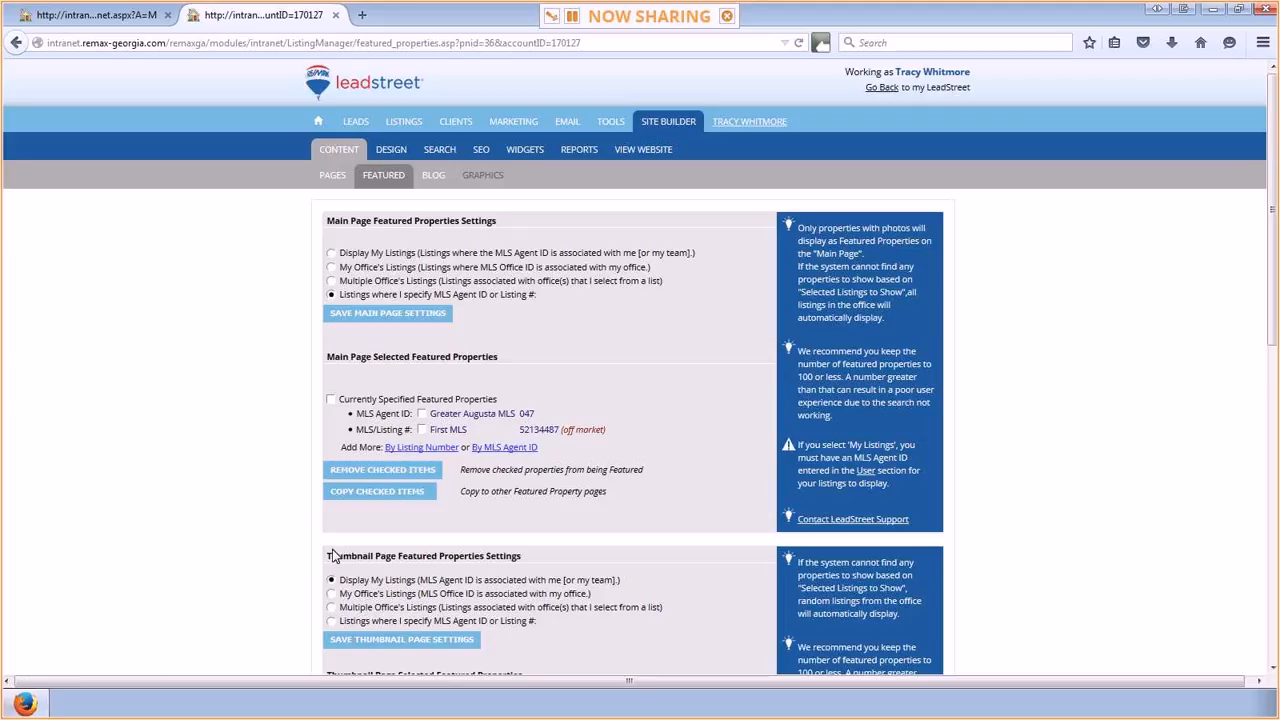
# Return to the home page layout design and check the page without its text section in the sandbox preview.
pyautogui.click(386, 151)
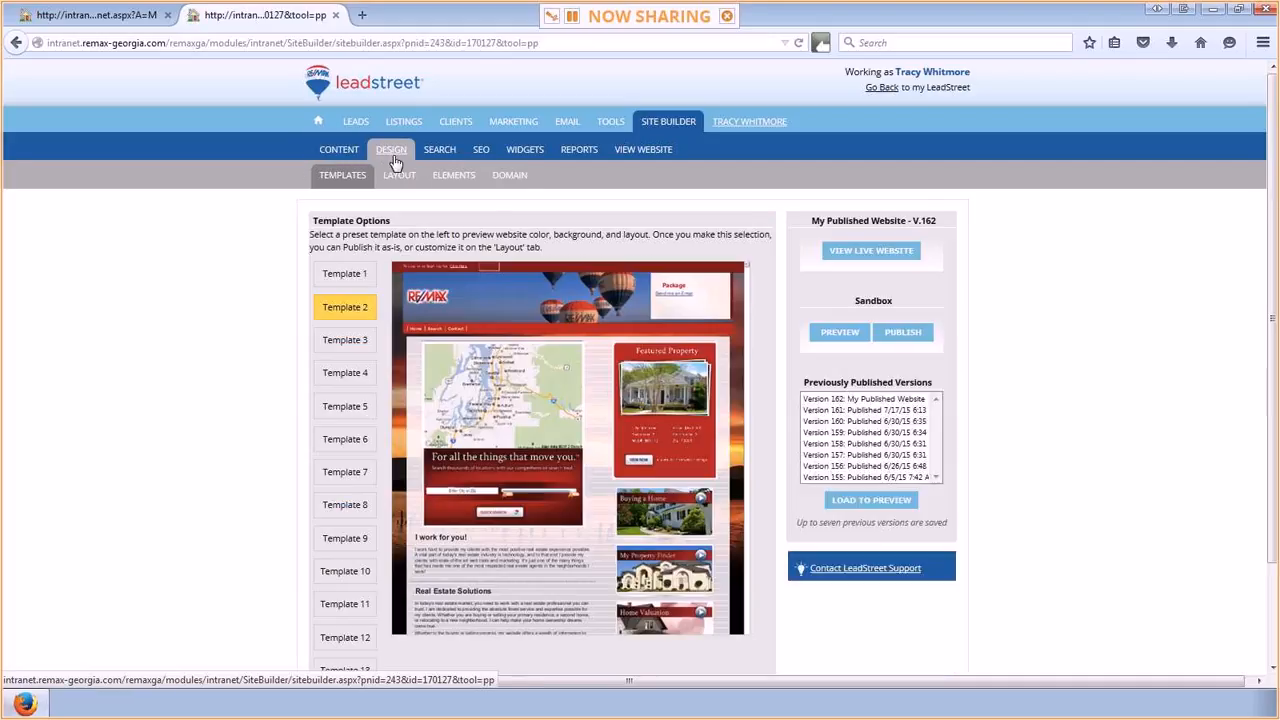
pyautogui.click(396, 176)
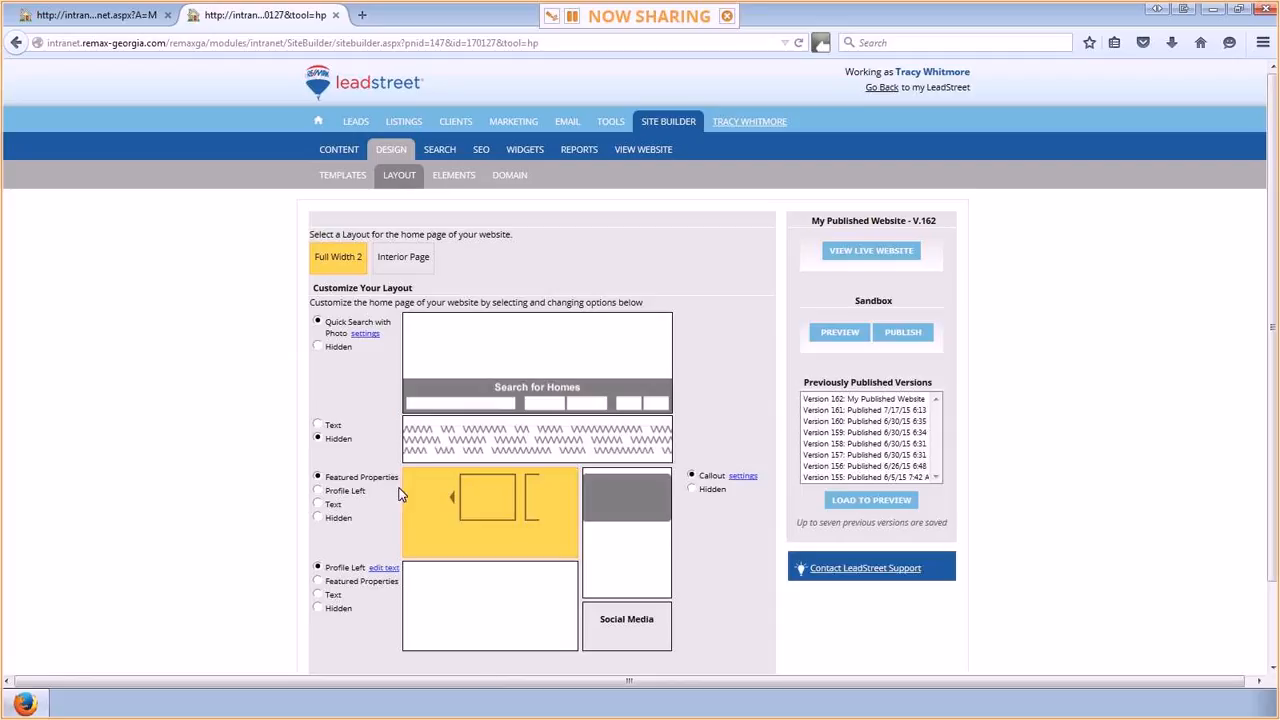
pyautogui.scroll(-2, 480, 505)
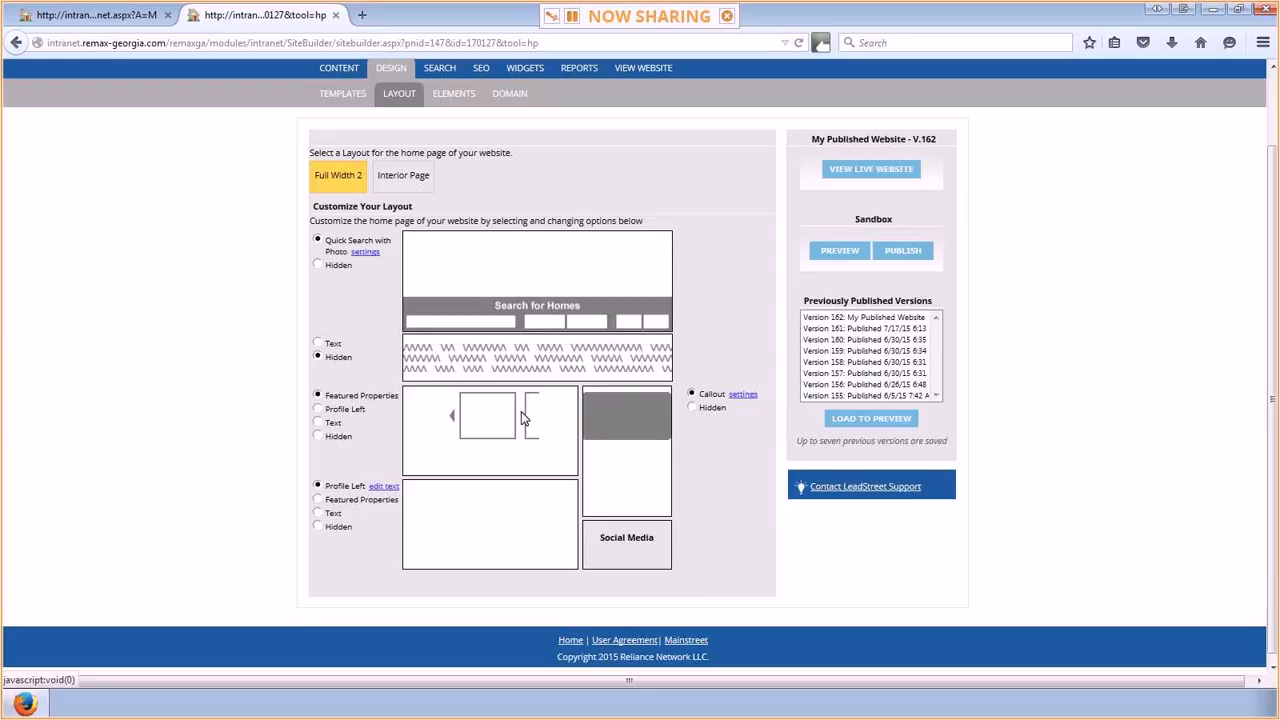
pyautogui.click(846, 256)
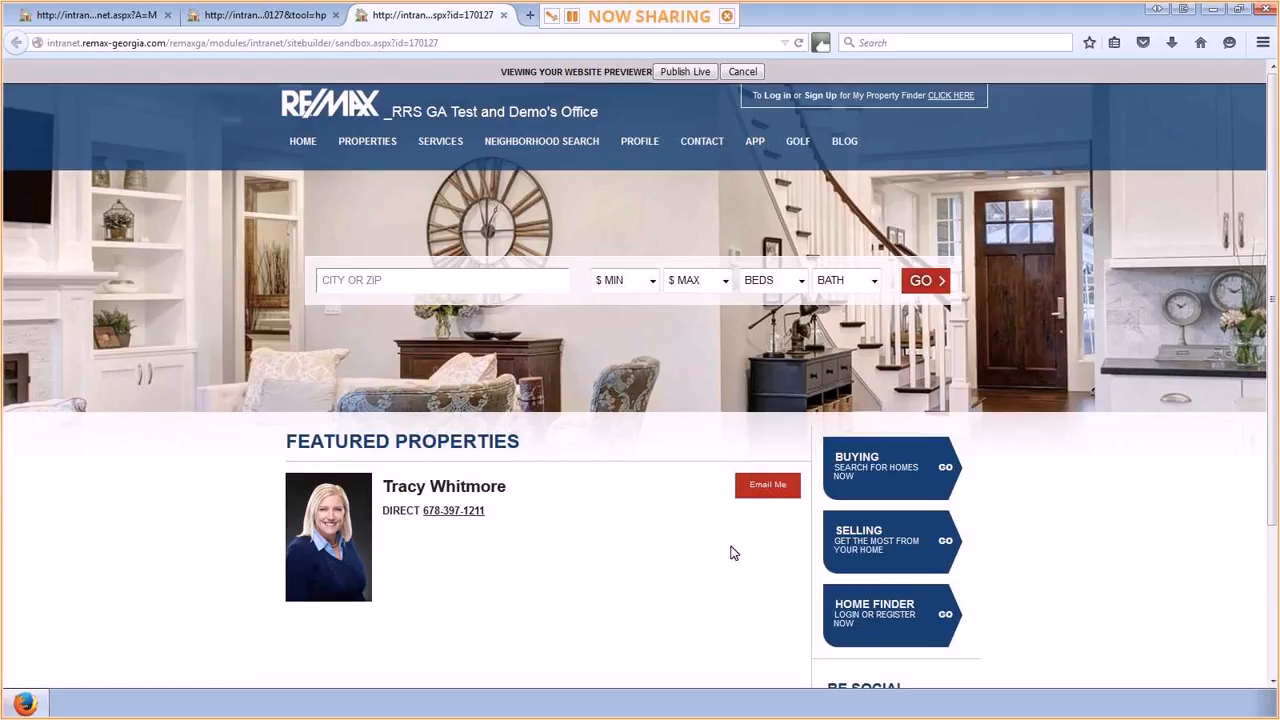
pyautogui.click(505, 15)
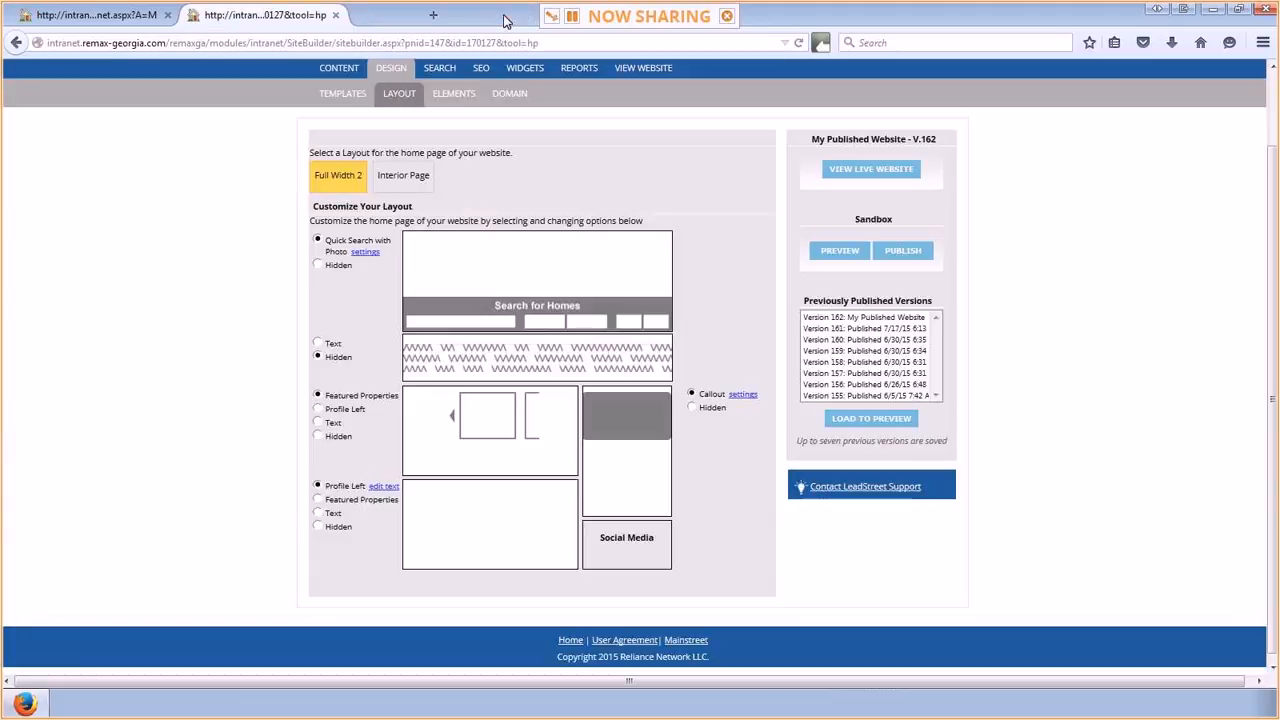
# Enter "Serving Cherokee County since 2002." as the Profile Left text and format it in Helvetica at 36pt.
pyautogui.click(382, 487)
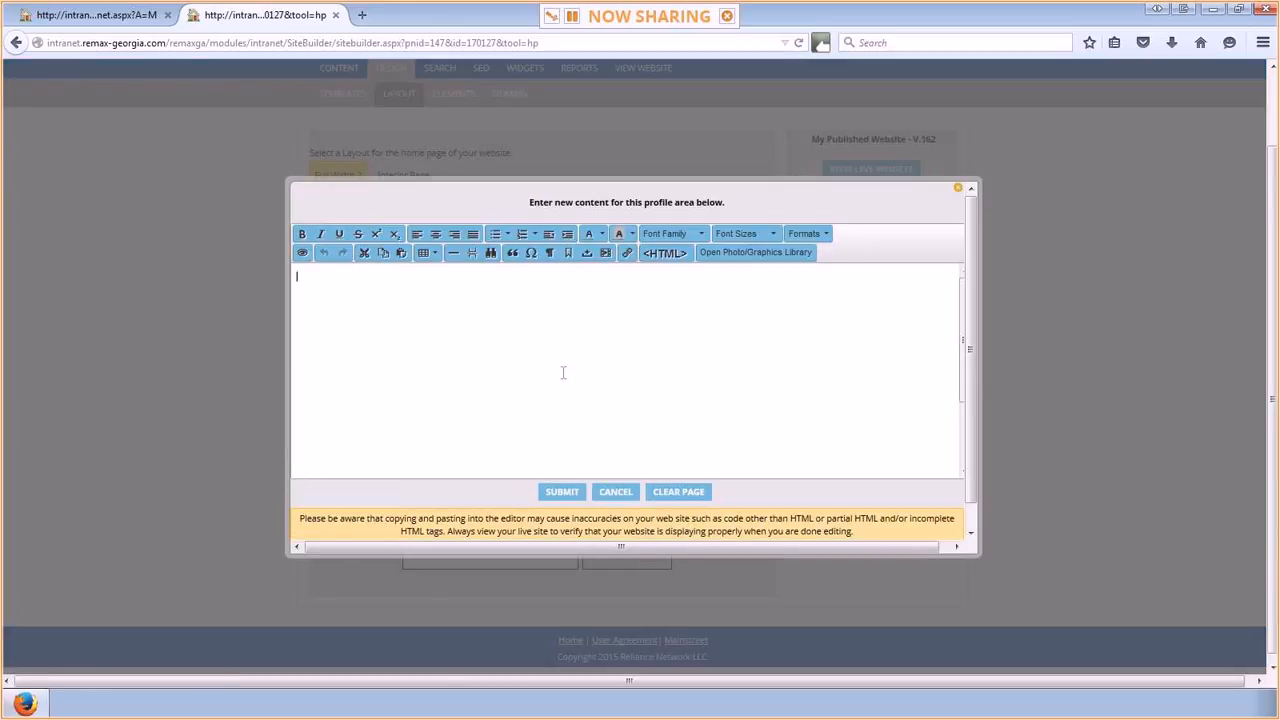
pyautogui.write('Serving Cherokee County since 2002.')
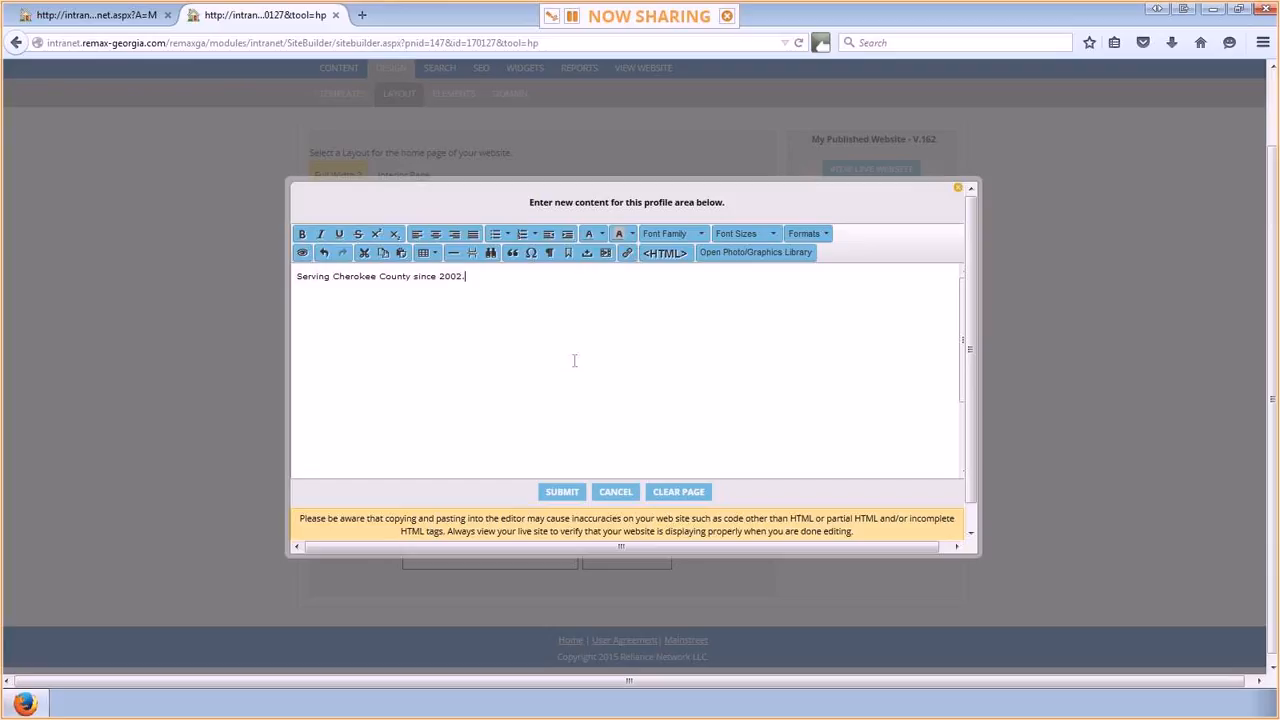
pyautogui.moveTo(491, 279); pyautogui.dragTo(292, 277)
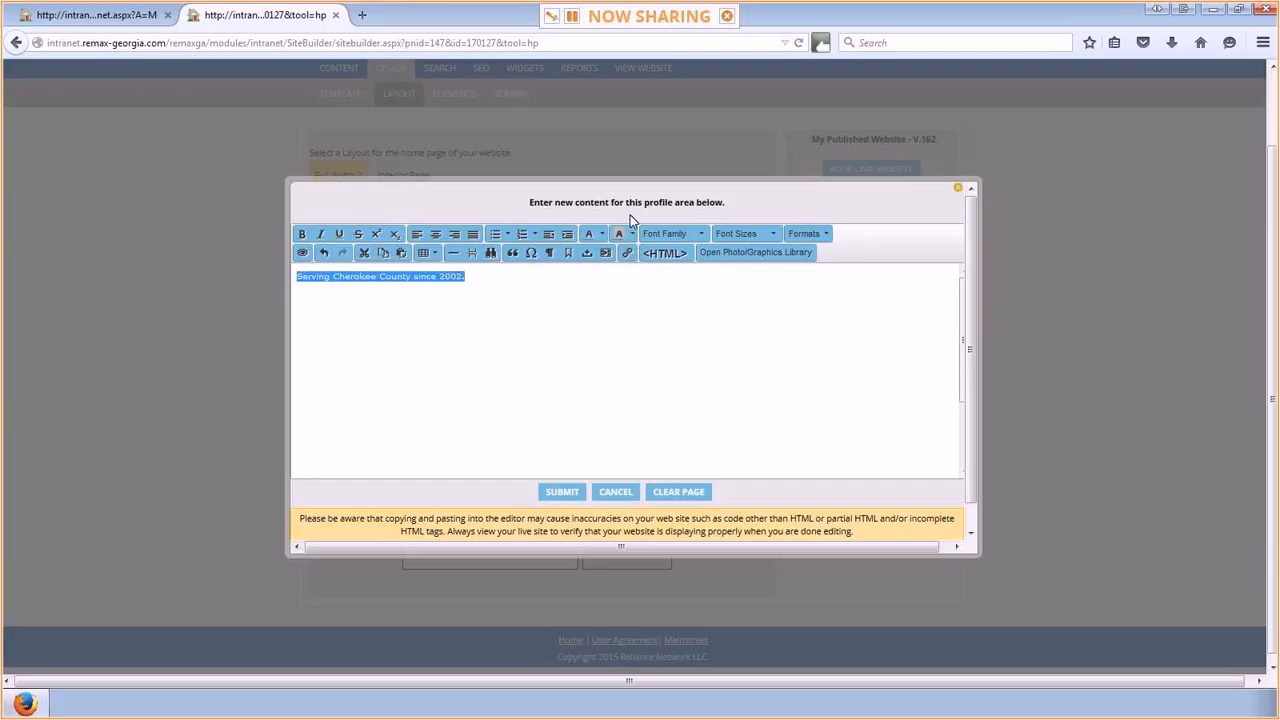
pyautogui.click(692, 238)
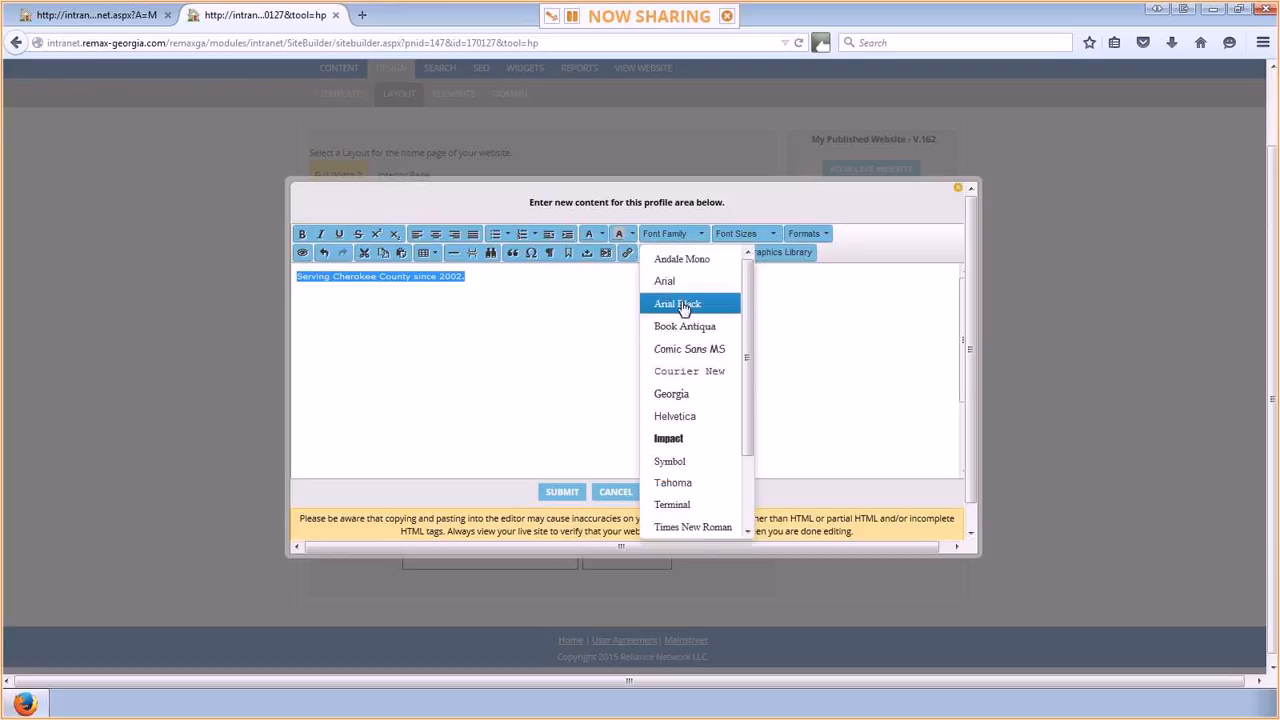
pyautogui.click(695, 420)
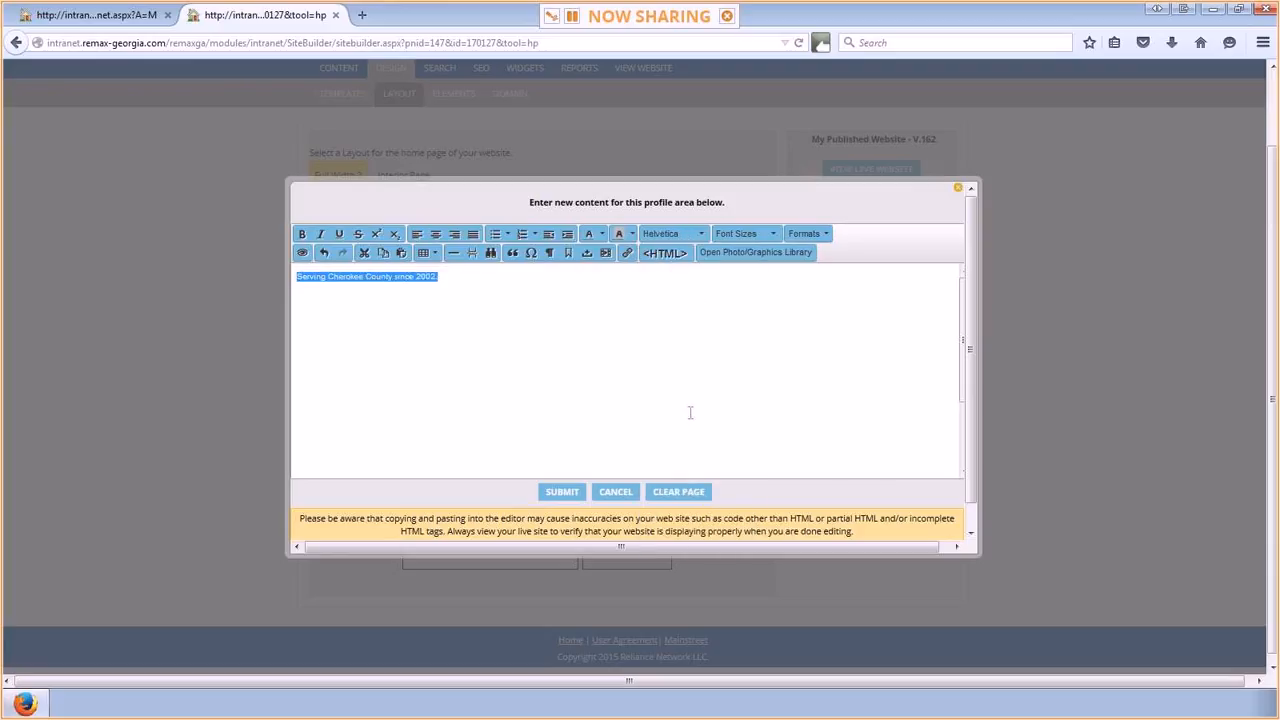
pyautogui.click(771, 235)
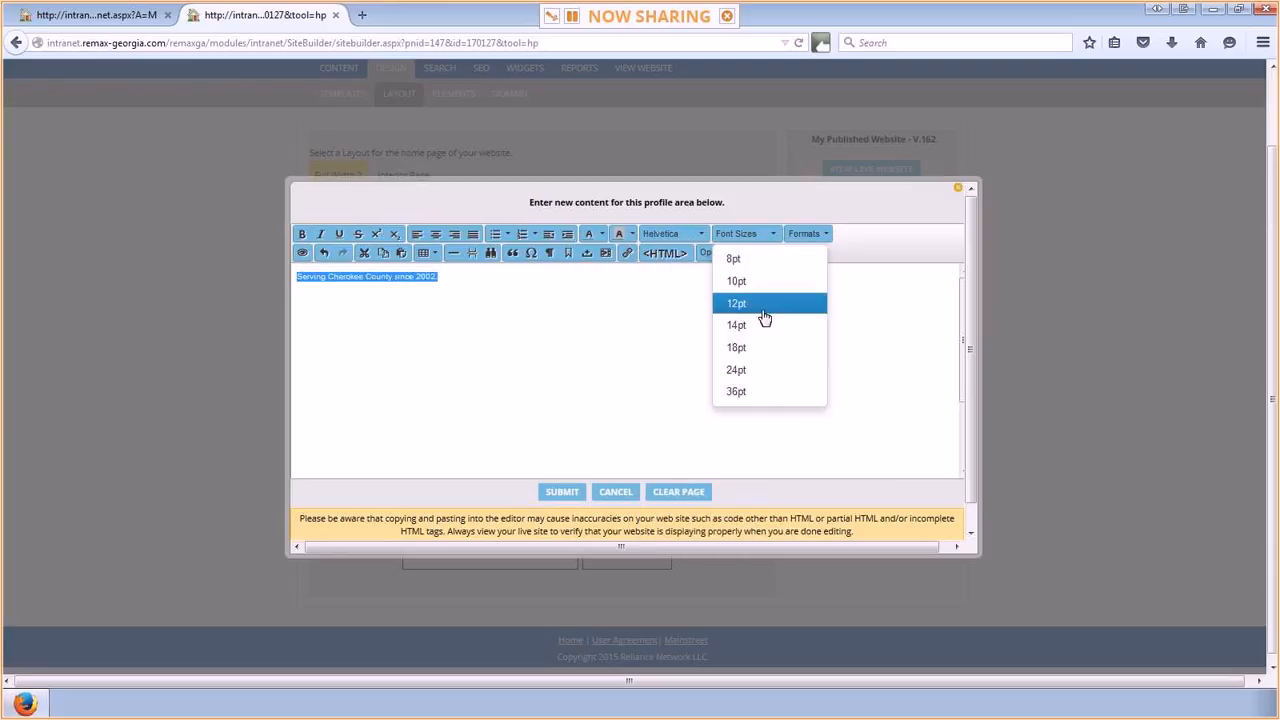
pyautogui.click(760, 392)
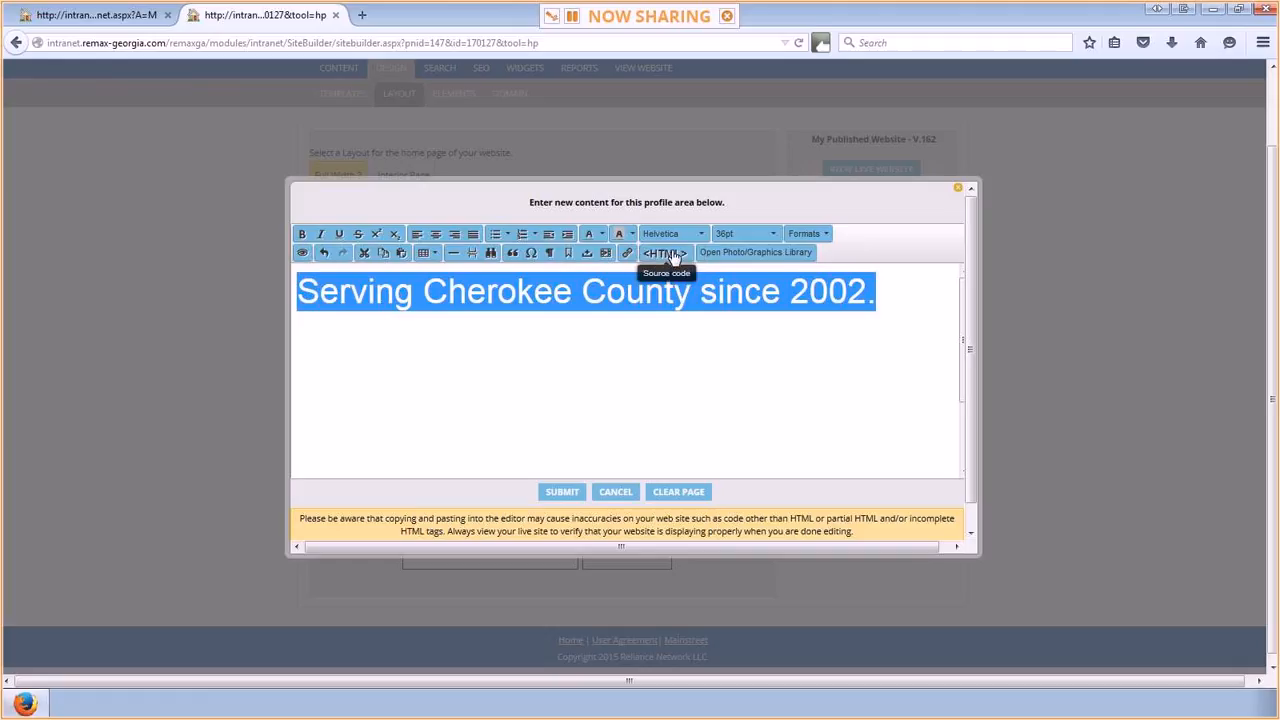
# Insert the RE/MAX logo from My Images in the image library into the profile text and close the library.
pyautogui.click(798, 258)
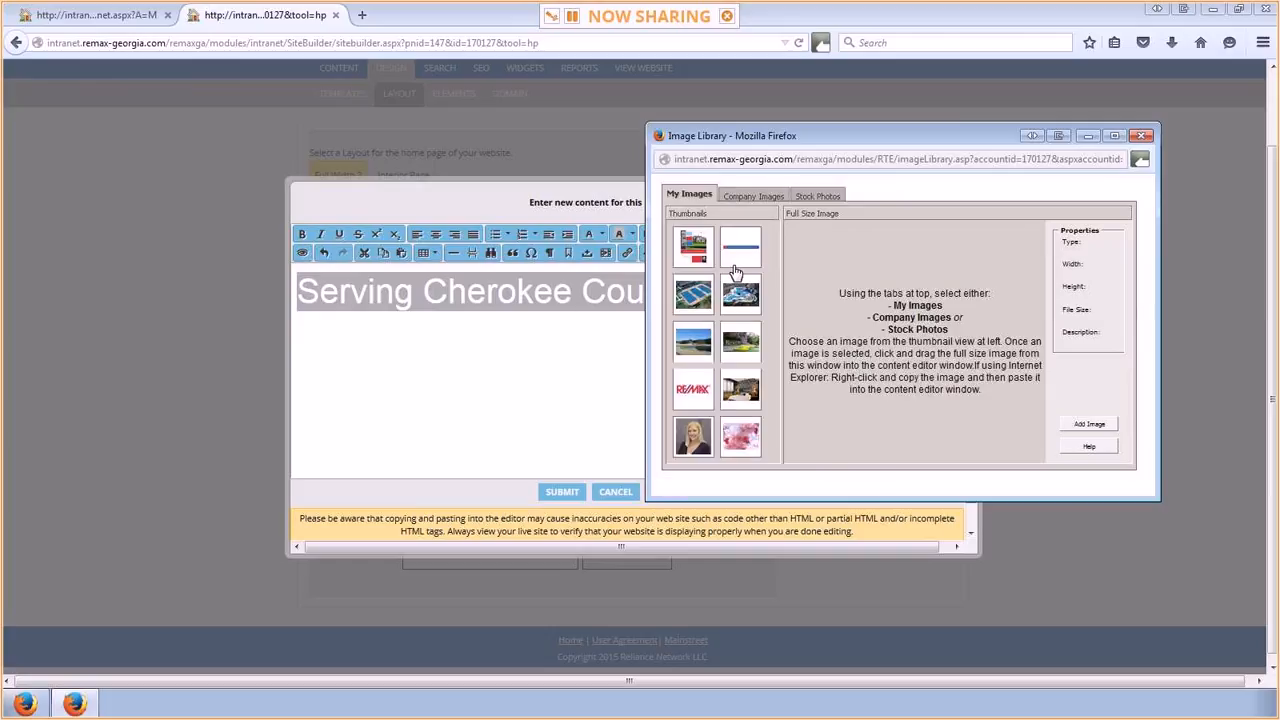
pyautogui.click(695, 390)
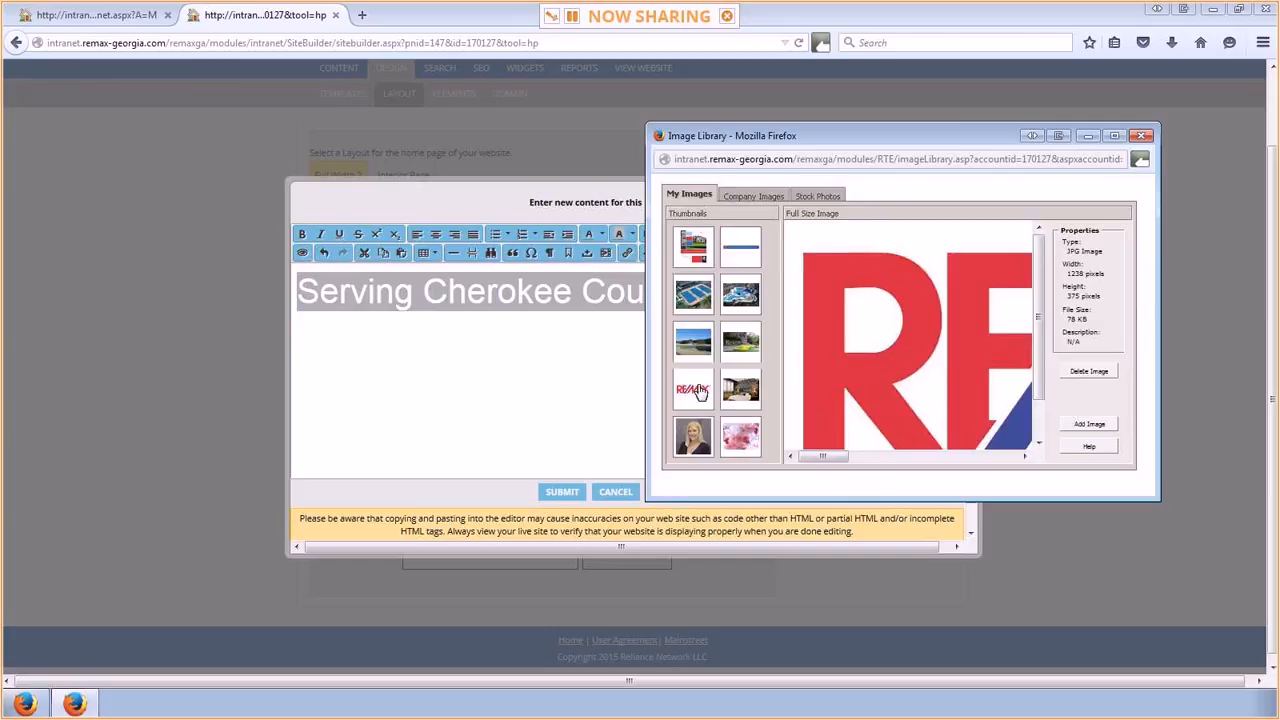
pyautogui.moveTo(905, 324); pyautogui.dragTo(421, 382)
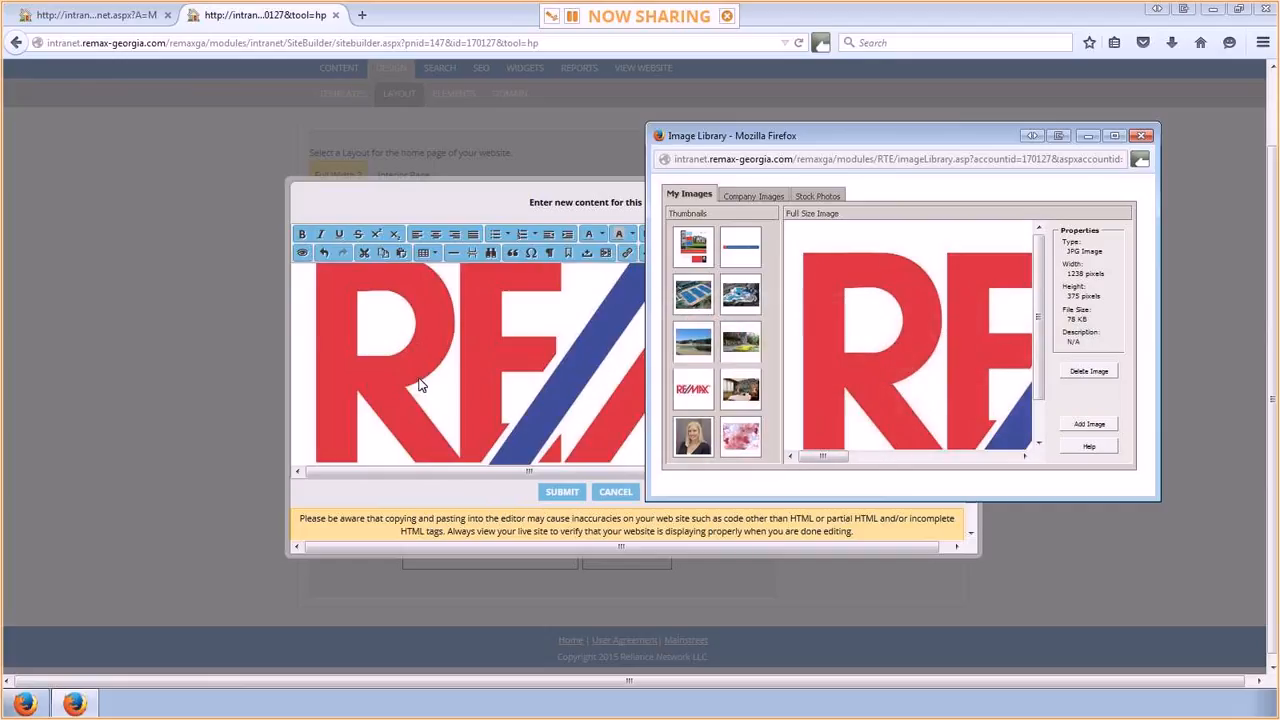
pyautogui.click(1143, 137)
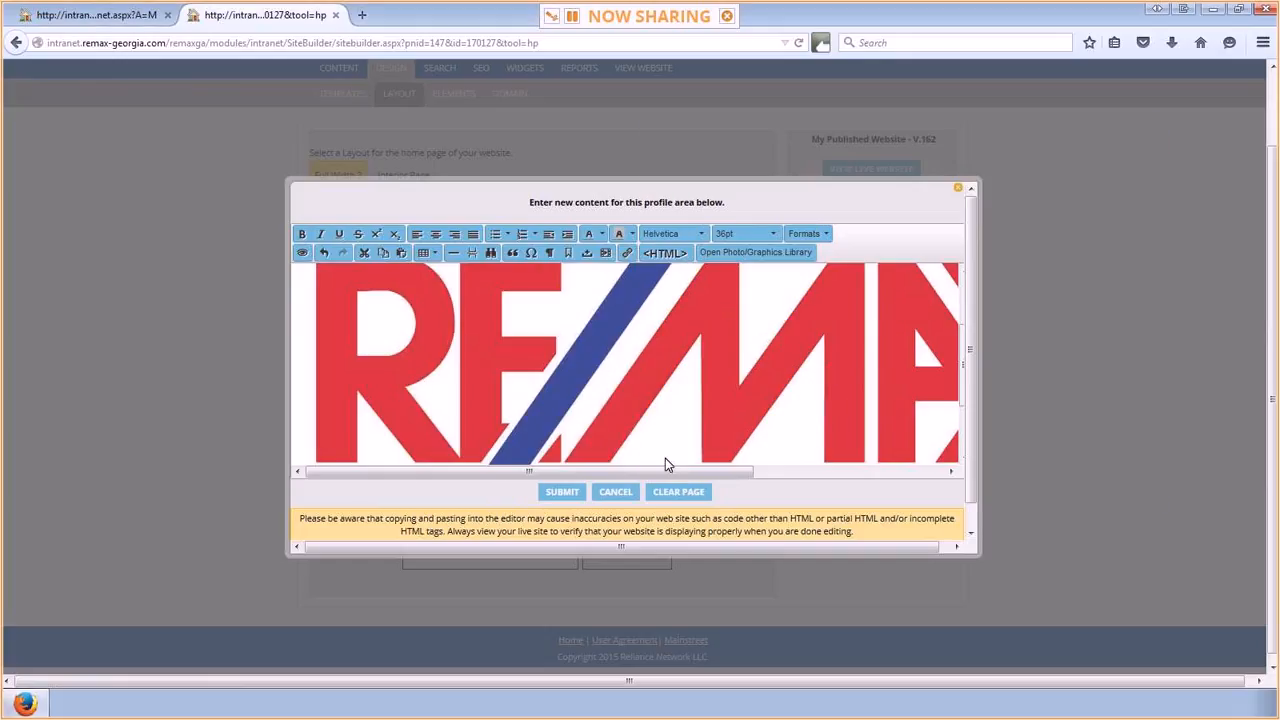
# Scale the oversized RE/MAX logo down proportionally until it fits on the text line between "Serving" and "Cherokee".
pyautogui.moveTo(680, 474); pyautogui.dragTo(986, 380)
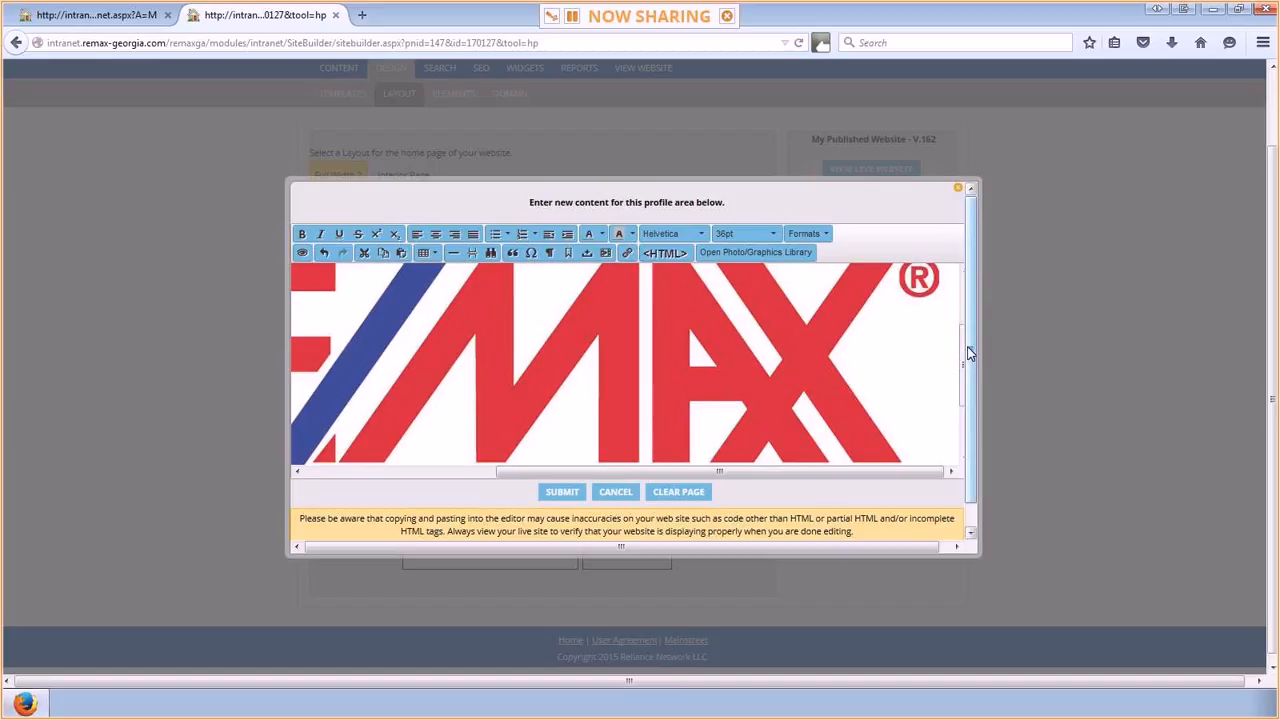
pyautogui.scroll(-2, 966, 366)
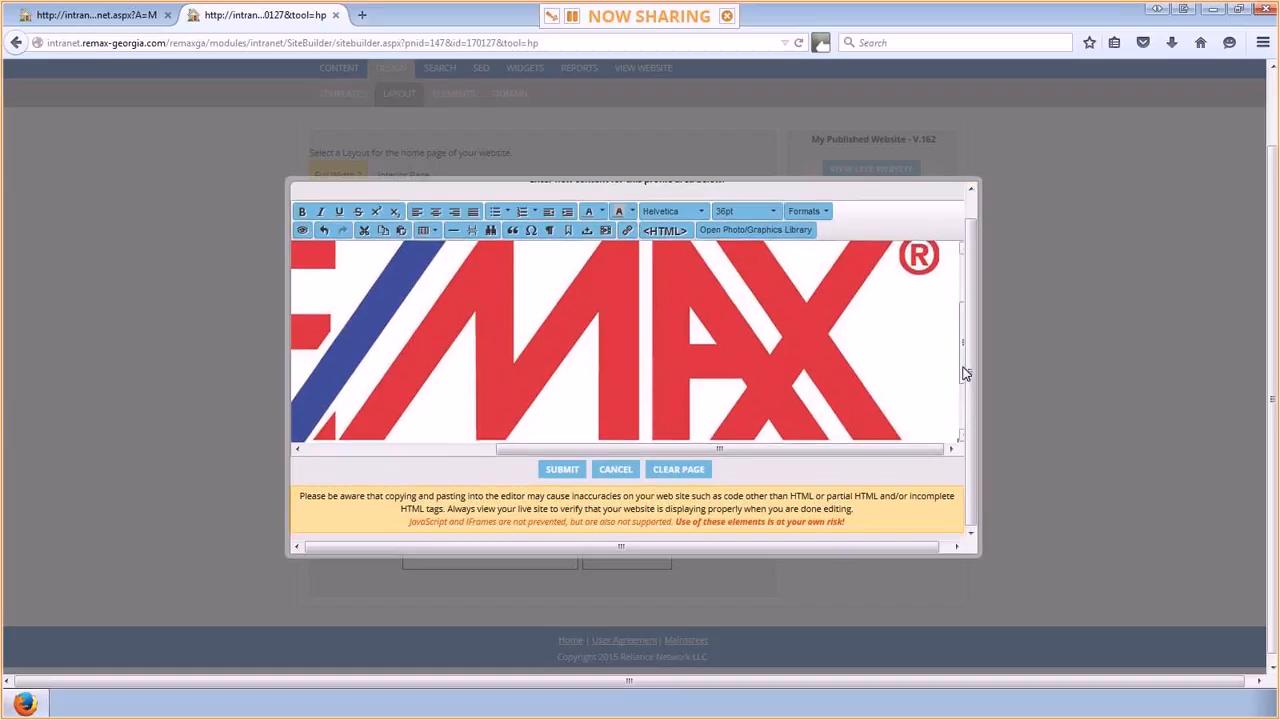
pyautogui.scroll(-3, 966, 398)
pyautogui.click(908, 354)
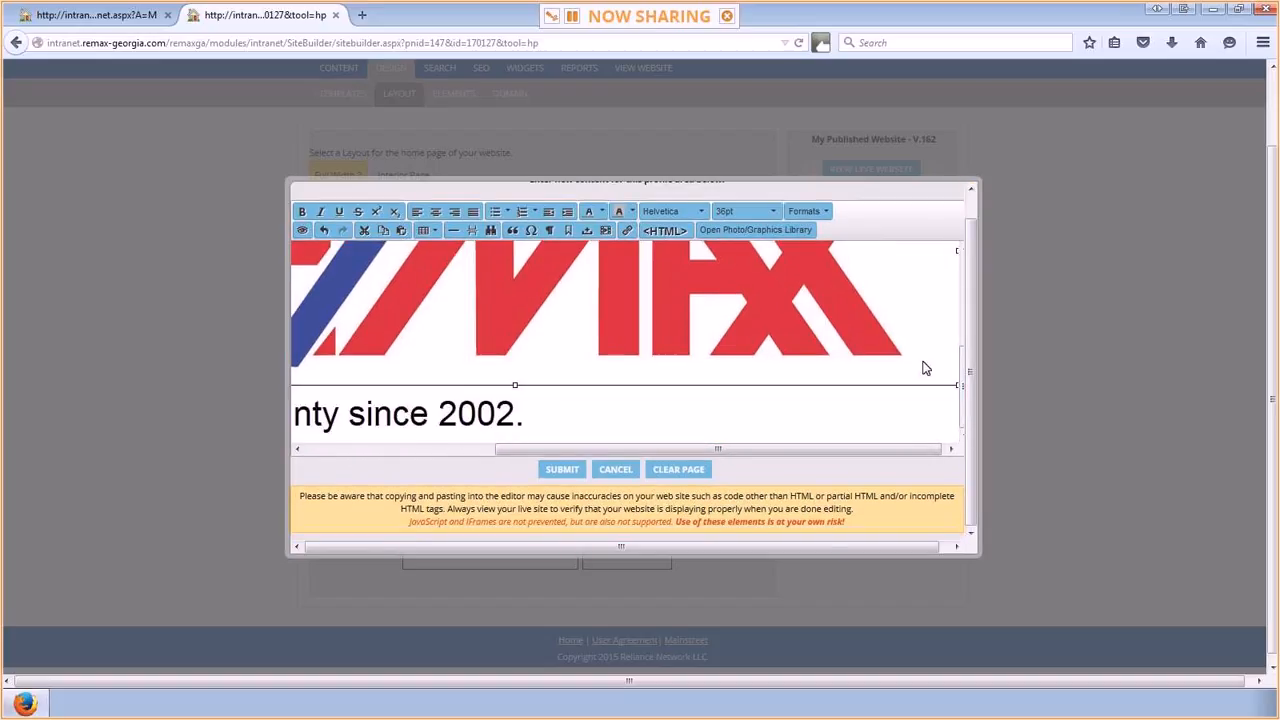
pyautogui.moveTo(957, 385); pyautogui.dragTo(609, 279)
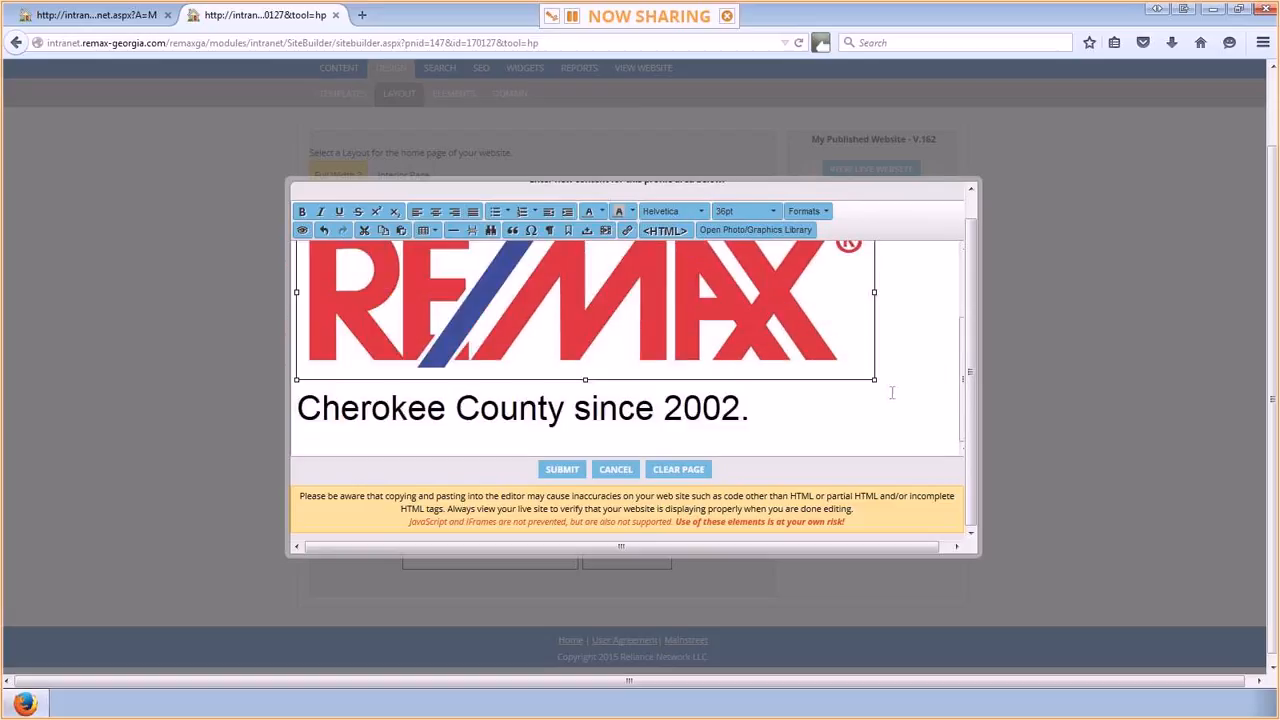
pyautogui.moveTo(874, 381); pyautogui.dragTo(742, 308)
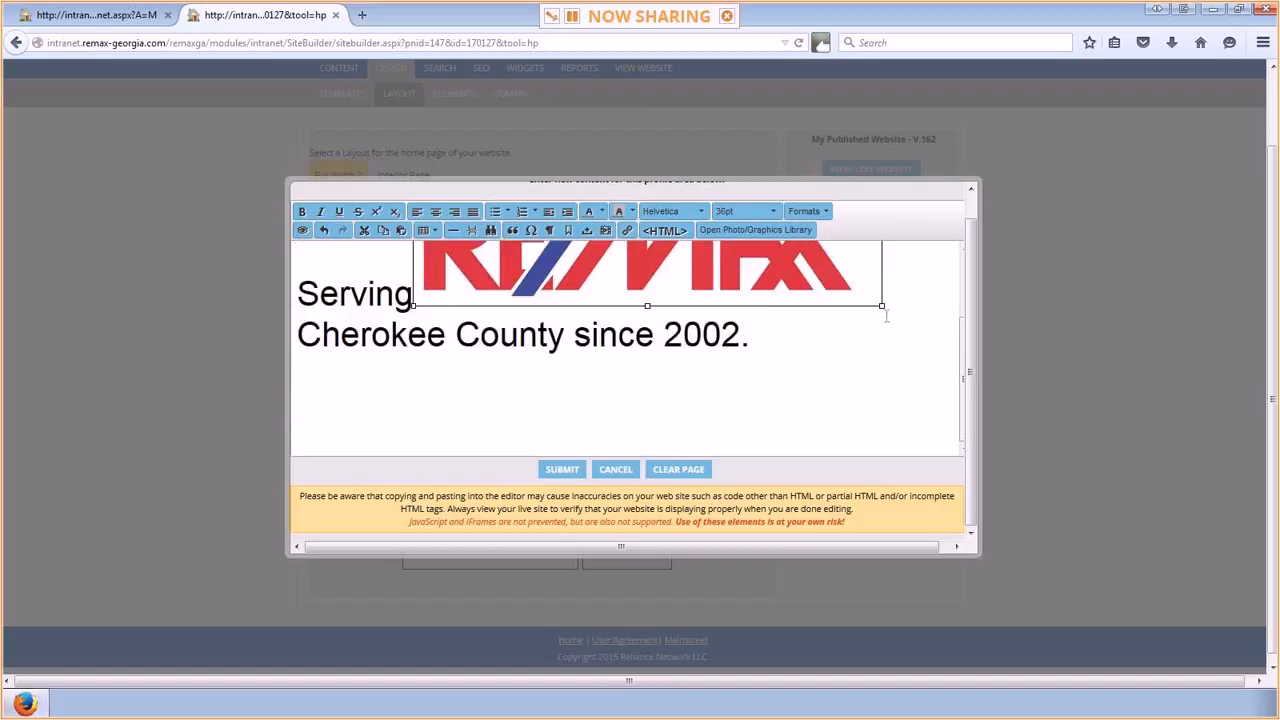
pyautogui.moveTo(880, 306); pyautogui.dragTo(718, 285)
pyautogui.scroll(2, 820, 360)
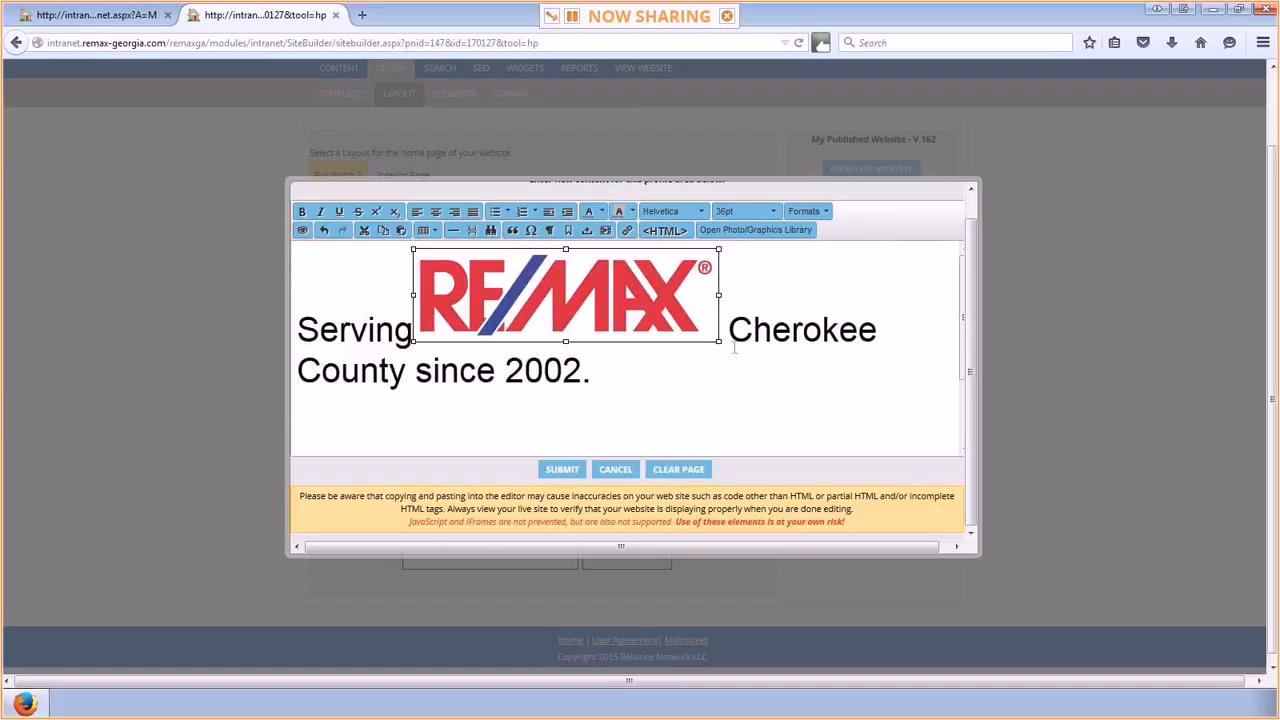
# Shrink the RE/MAX logo to about a third of the text's width and move it below the Cherokee County sentence.
pyautogui.click(716, 343)
pyautogui.click(716, 340)
pyautogui.moveTo(718, 342); pyautogui.dragTo(618, 311)
pyautogui.moveTo(520, 290); pyautogui.dragTo(398, 414)
pyautogui.moveTo(400, 318); pyautogui.dragTo(760, 341)
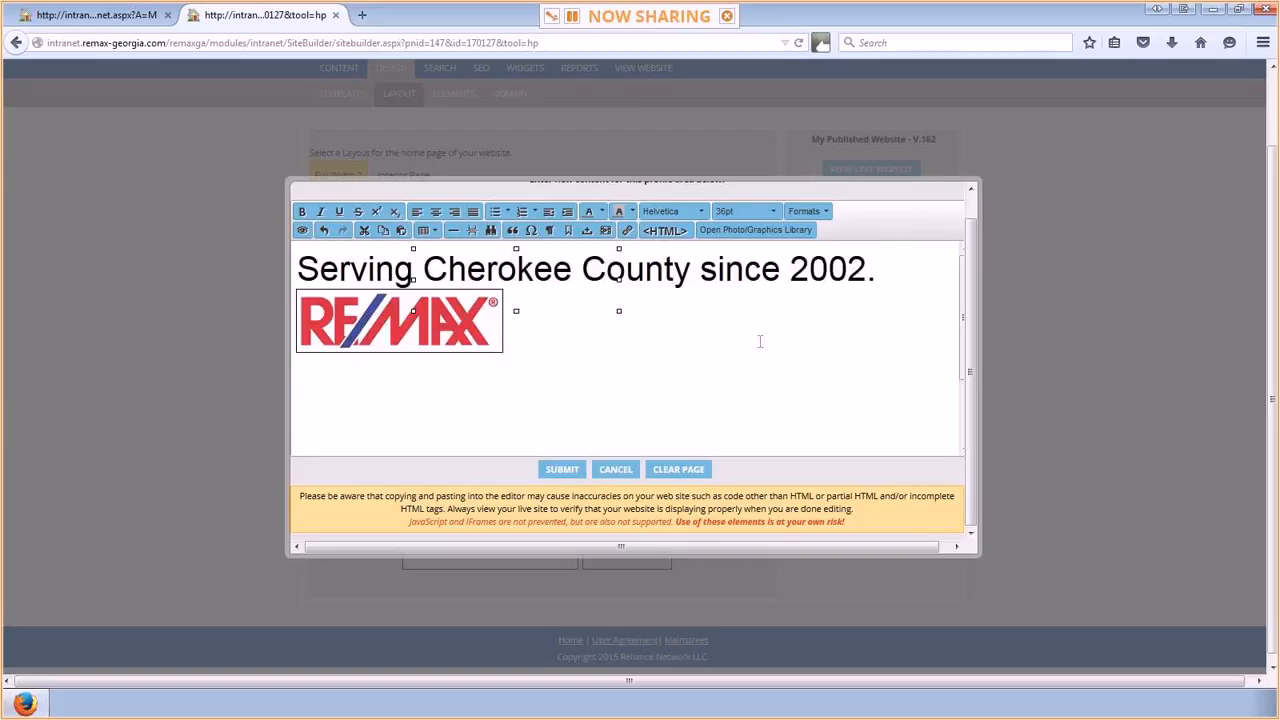
# Submit the edited profile text and logo and preview the home page.
pyautogui.click(750, 343)
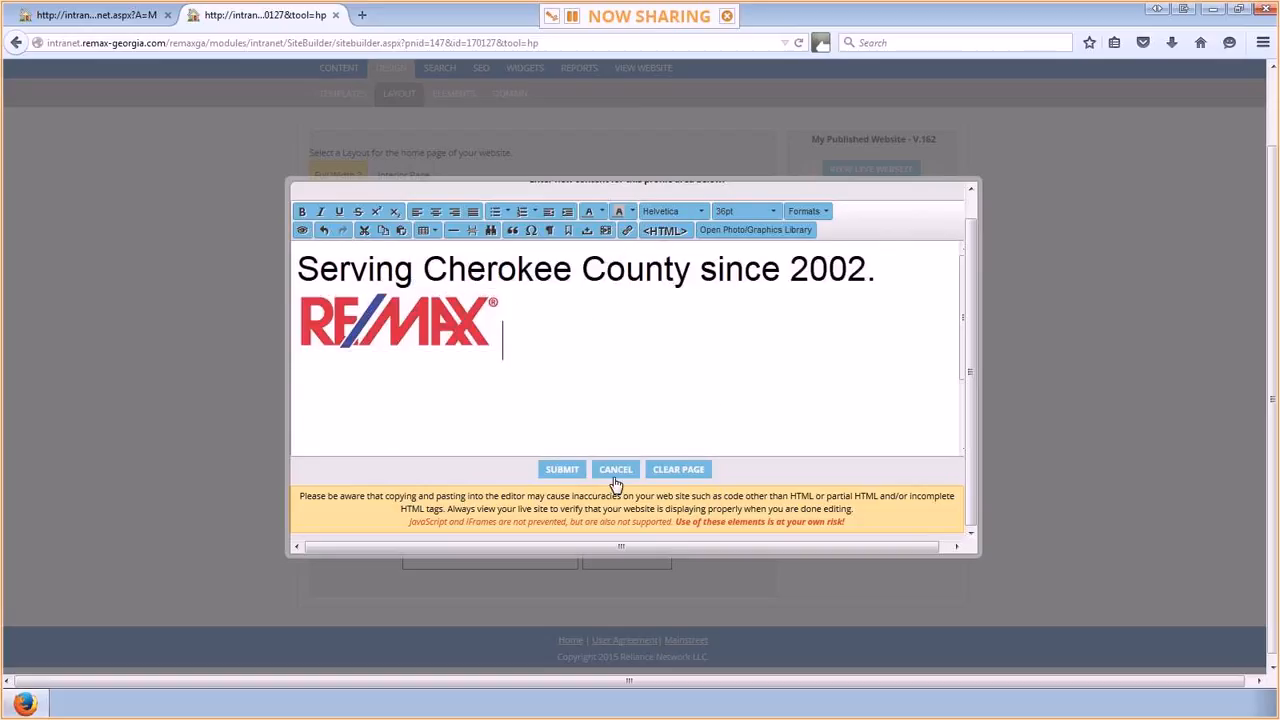
pyautogui.click(558, 472)
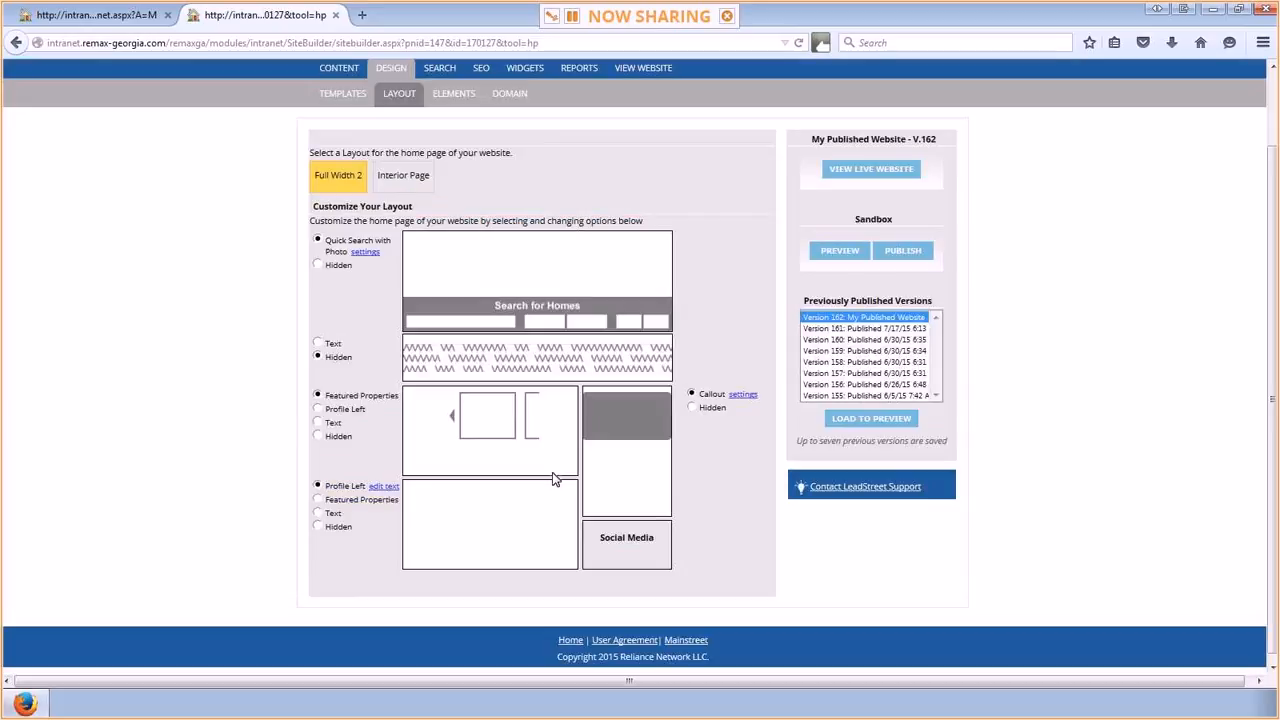
pyautogui.click(840, 252)
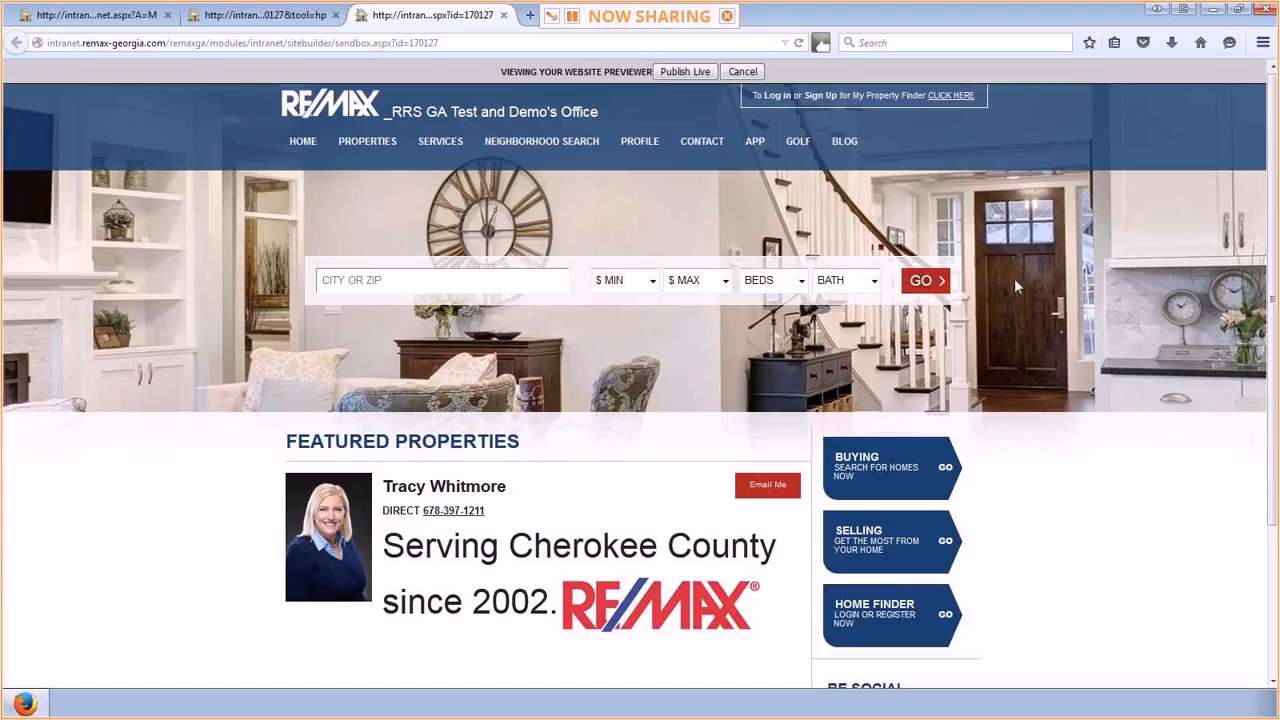
pyautogui.click(504, 15)
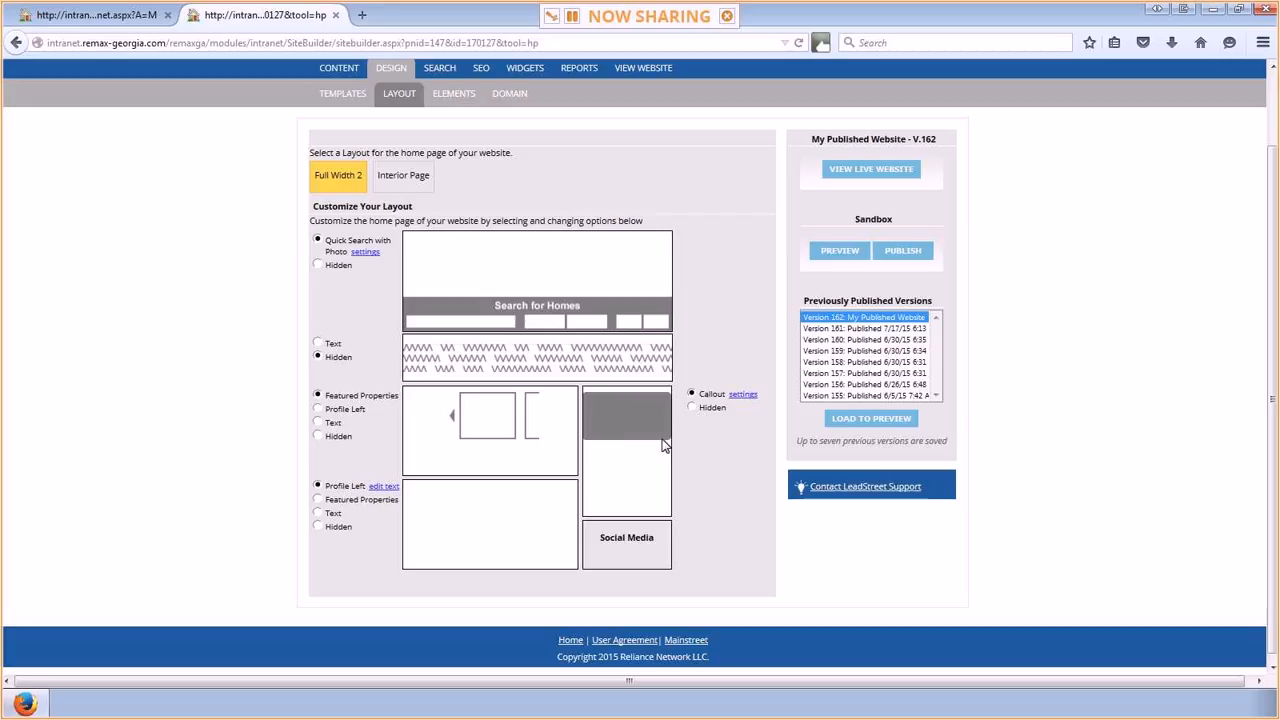
# Remove the Buying, Selling and Home Finder callouts from the home page's callout selection.
pyautogui.click(744, 399)
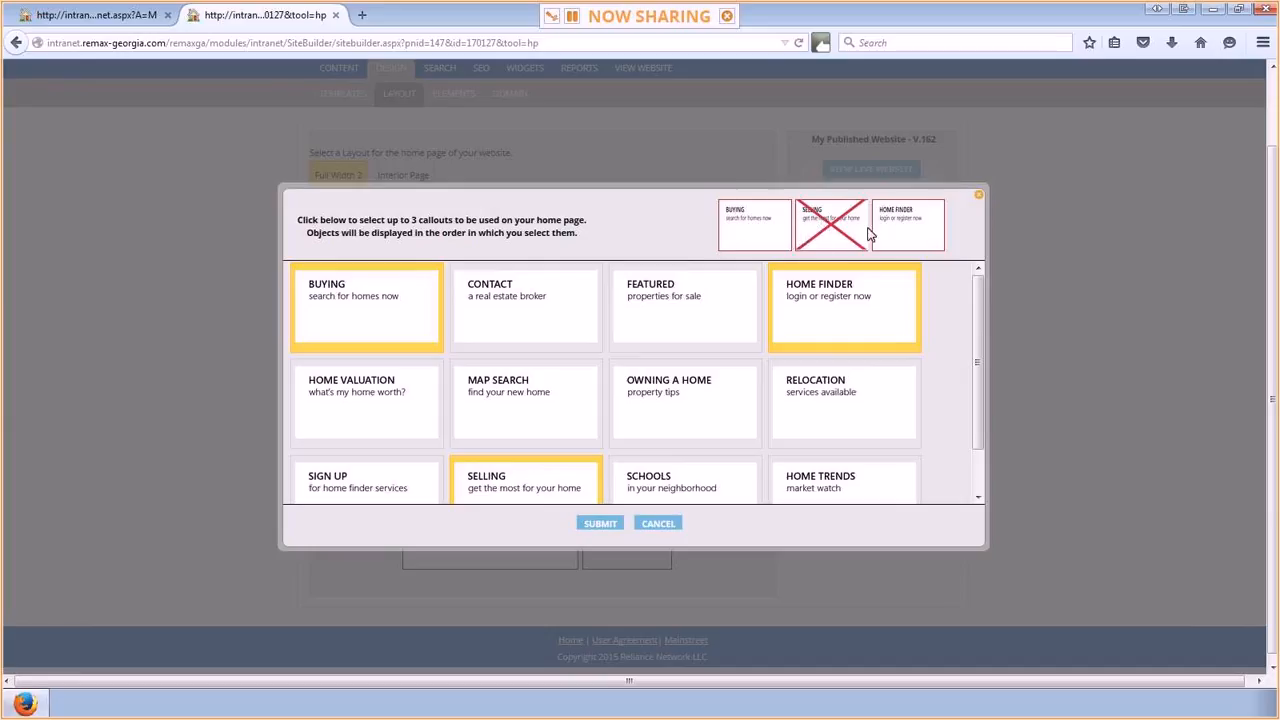
pyautogui.click(755, 226)
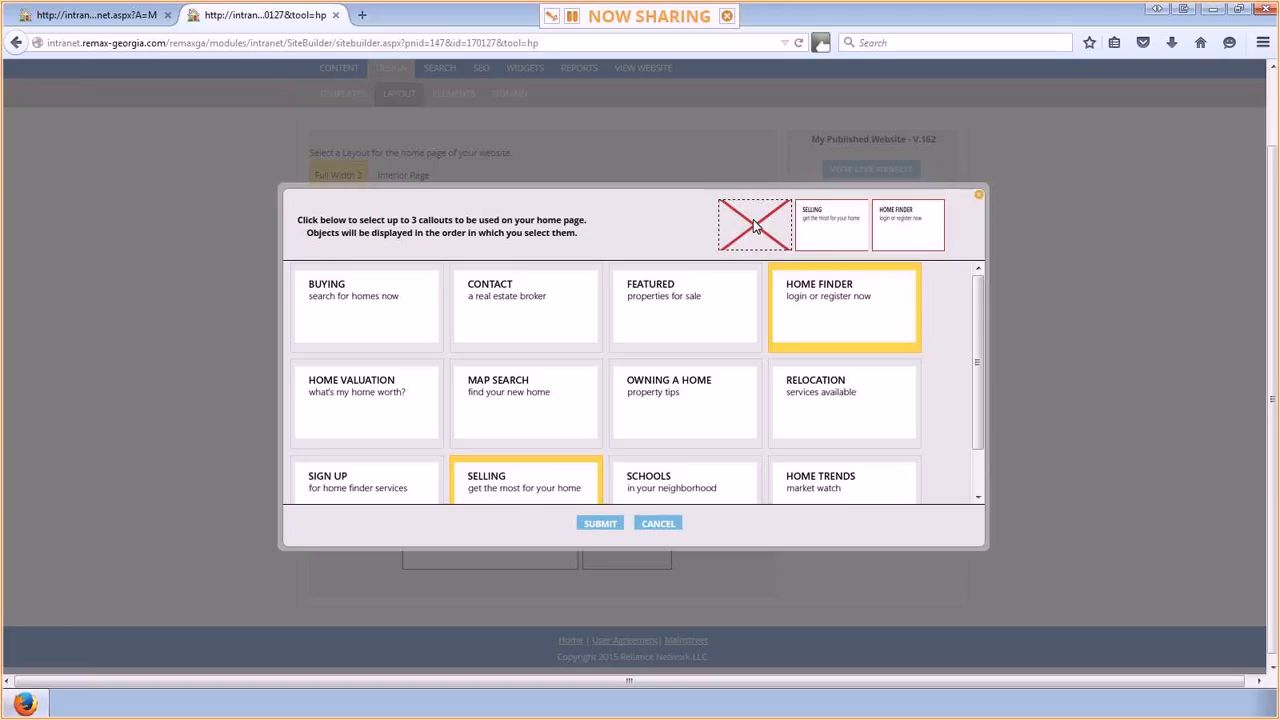
pyautogui.click(830, 230)
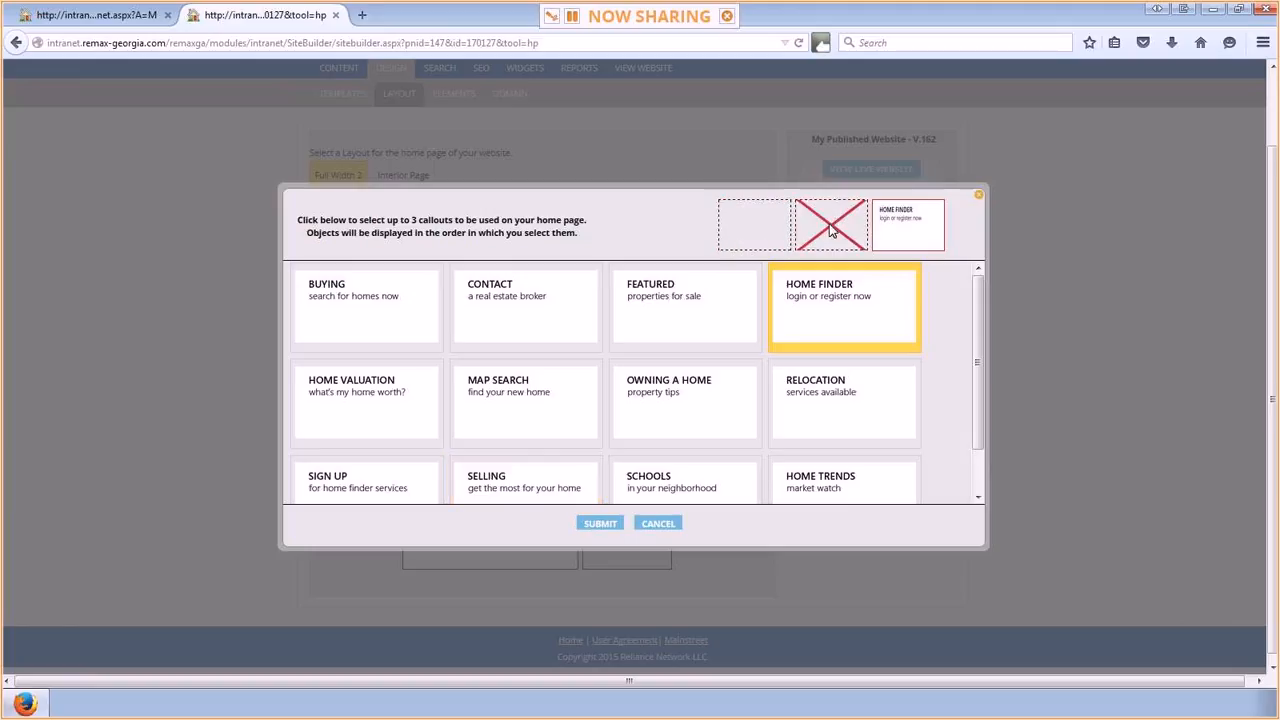
pyautogui.click(905, 236)
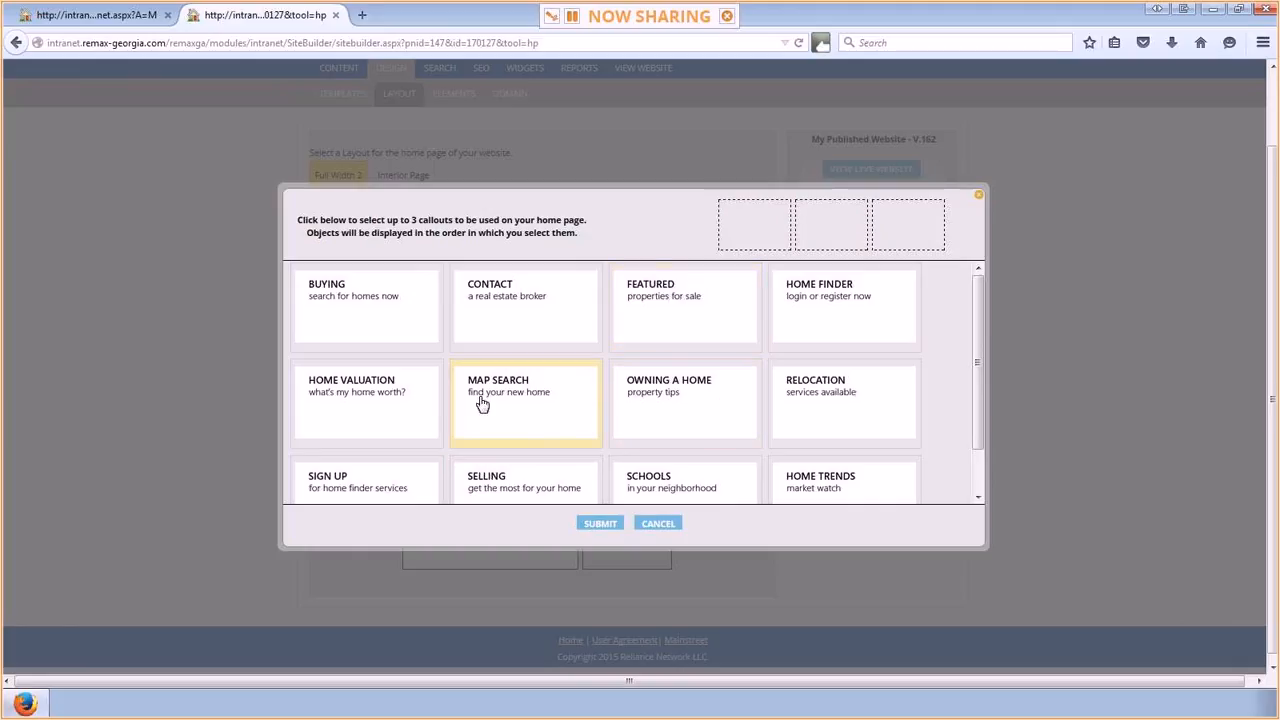
# Add Home Valuation, Home Trends and Schools as the three callouts, in that order, submit them and preview the home page.
pyautogui.click(404, 401)
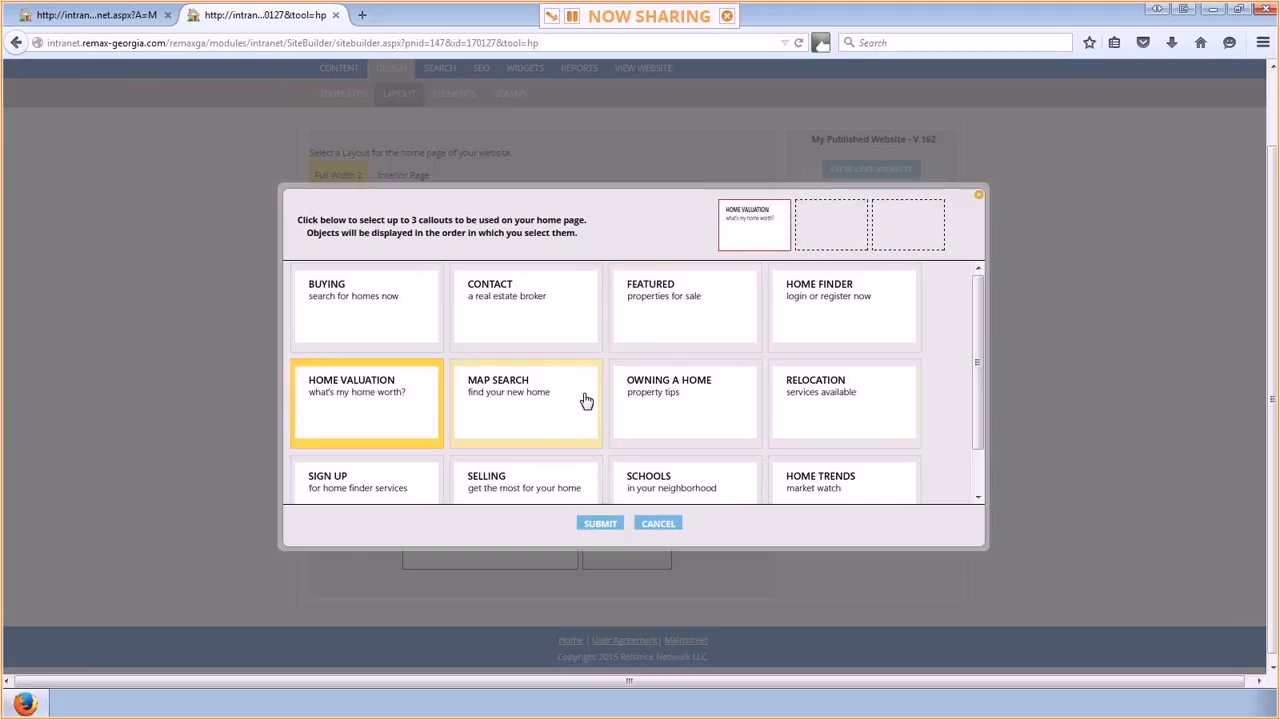
pyautogui.scroll(-1, 787, 402)
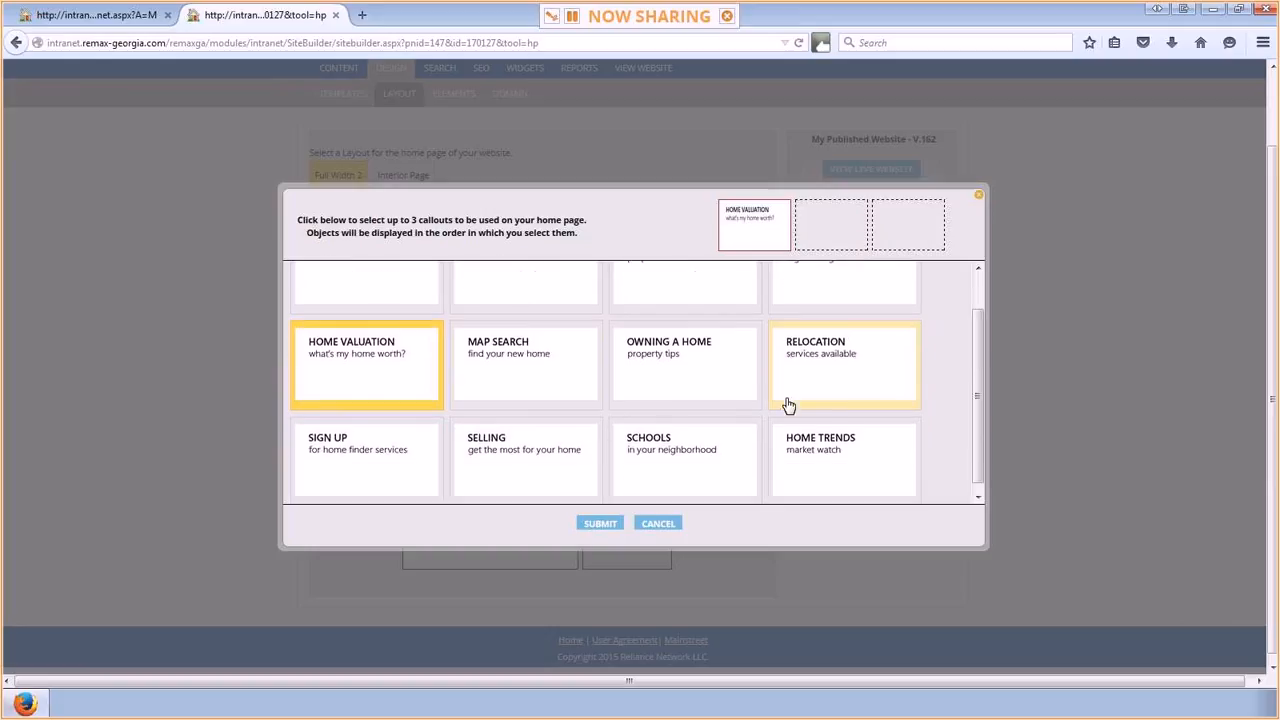
pyautogui.click(850, 461)
pyautogui.scroll(-1, 846, 457)
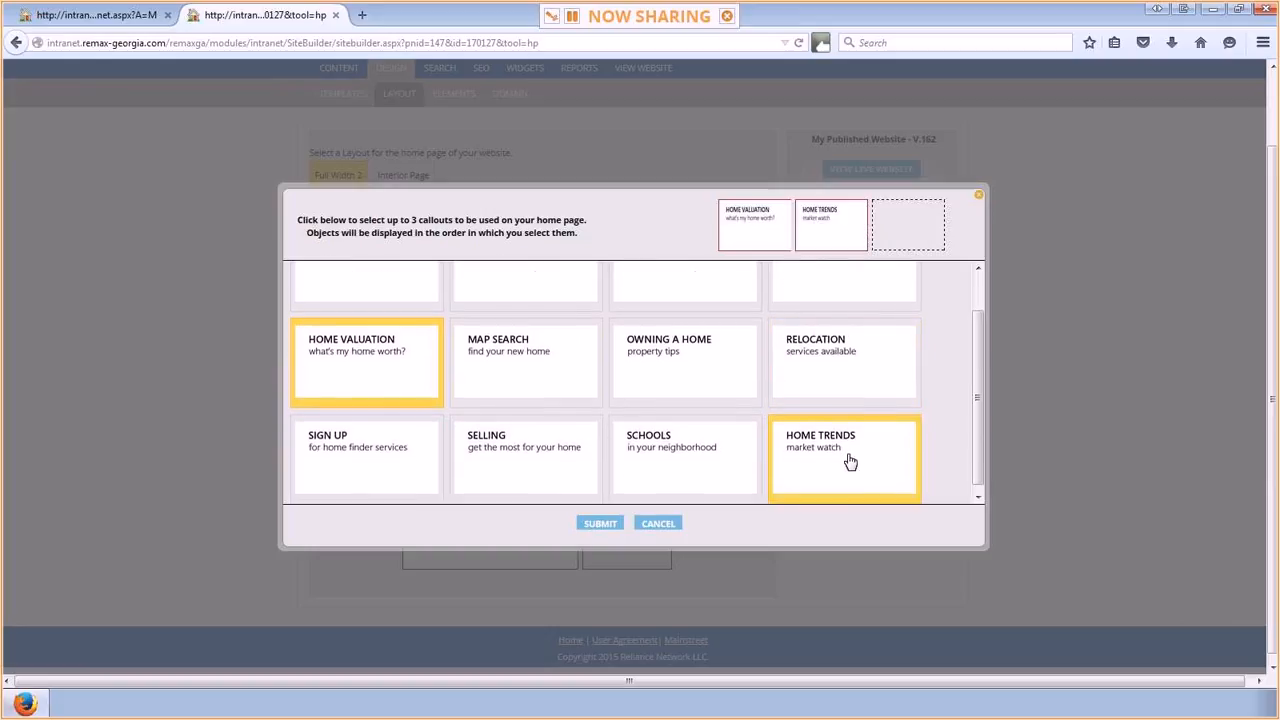
pyautogui.click(688, 458)
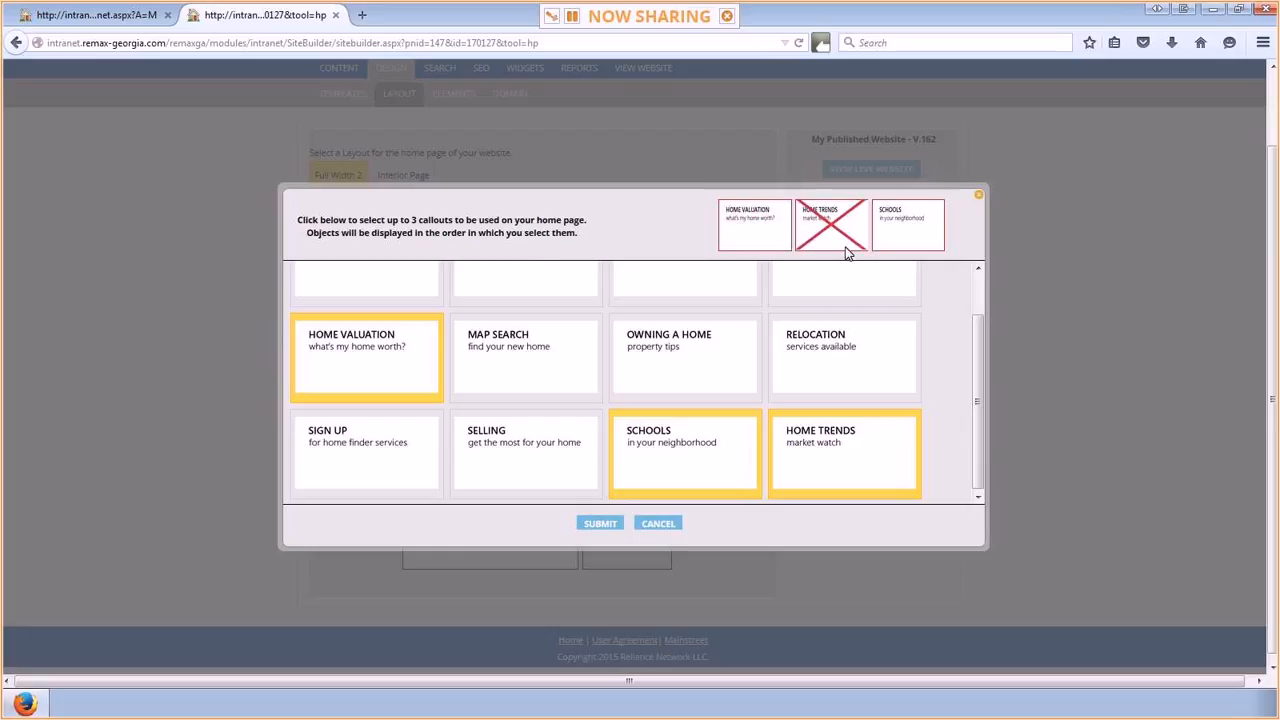
pyautogui.click(601, 524)
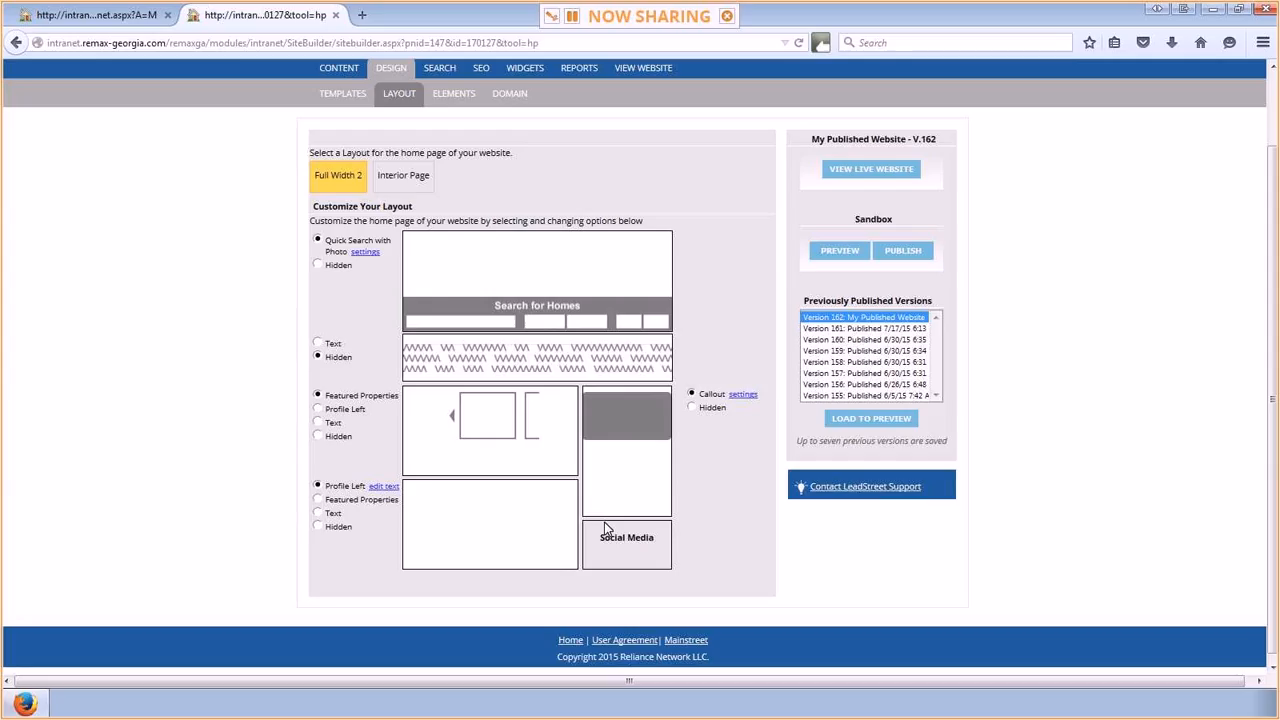
pyautogui.click(840, 251)
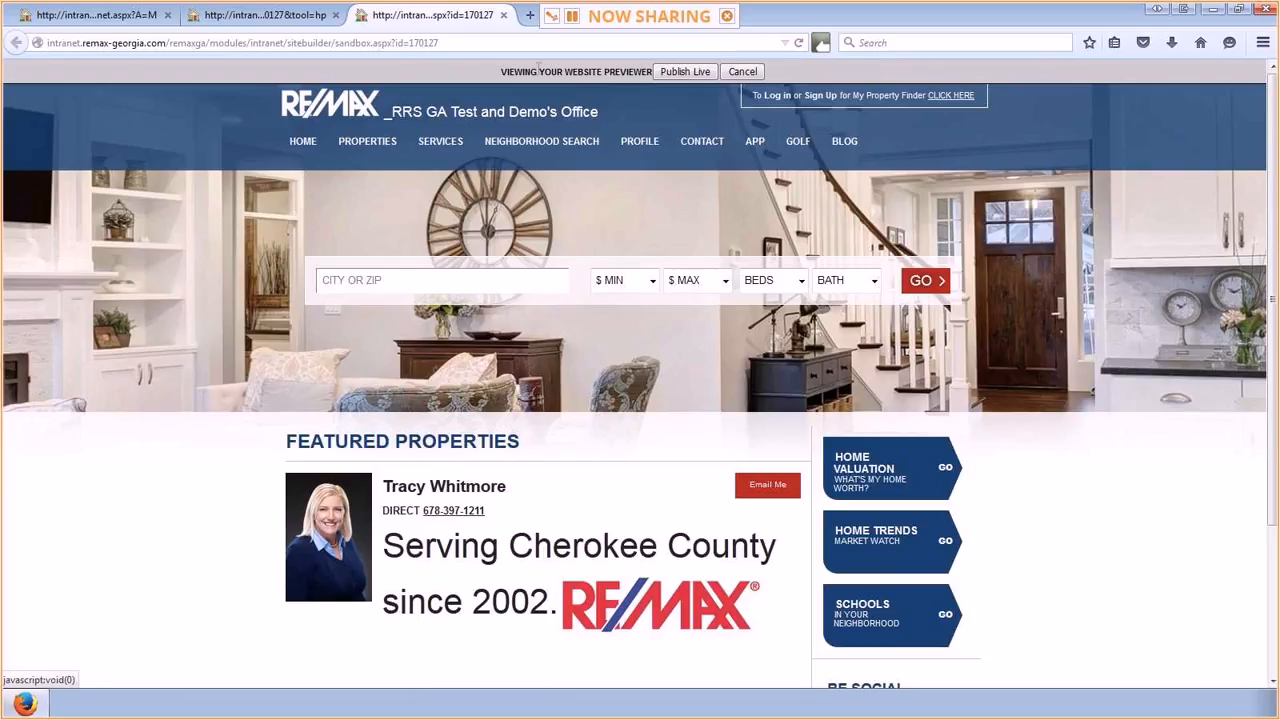
pyautogui.click(503, 15)
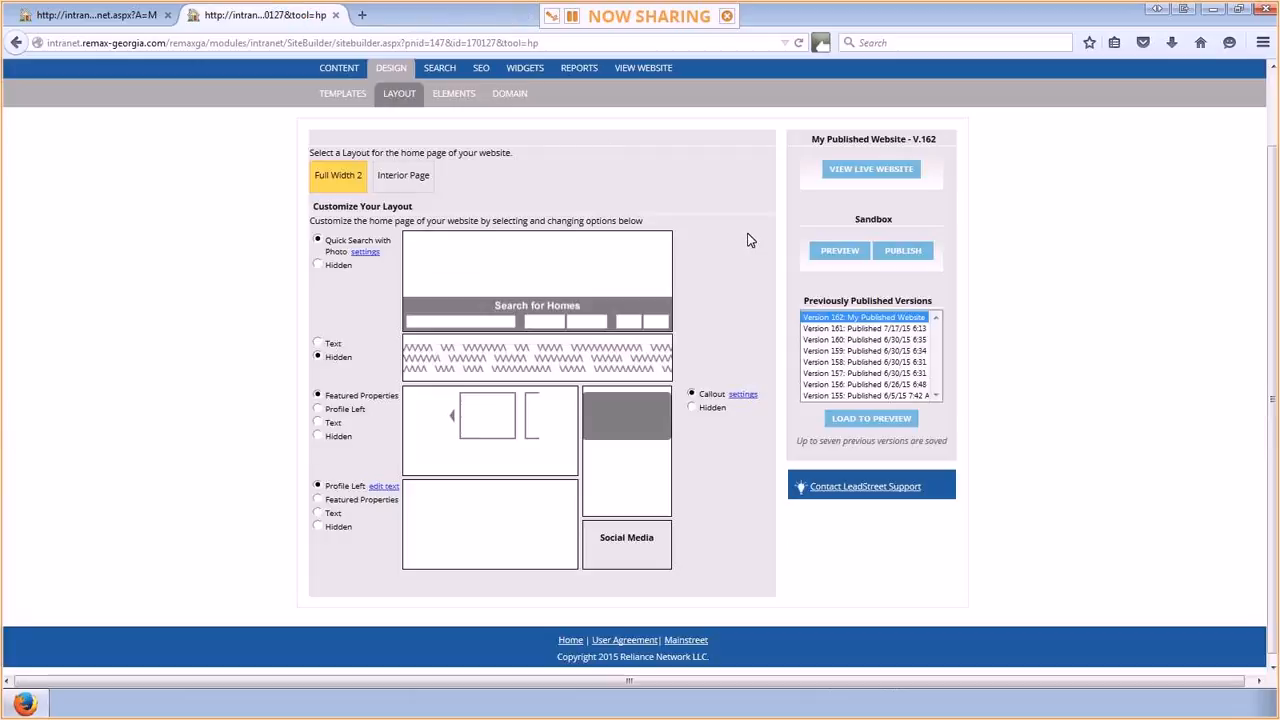
# Publish the sandbox version of the website and view the live site.
pyautogui.click(917, 256)
pyautogui.click(582, 410)
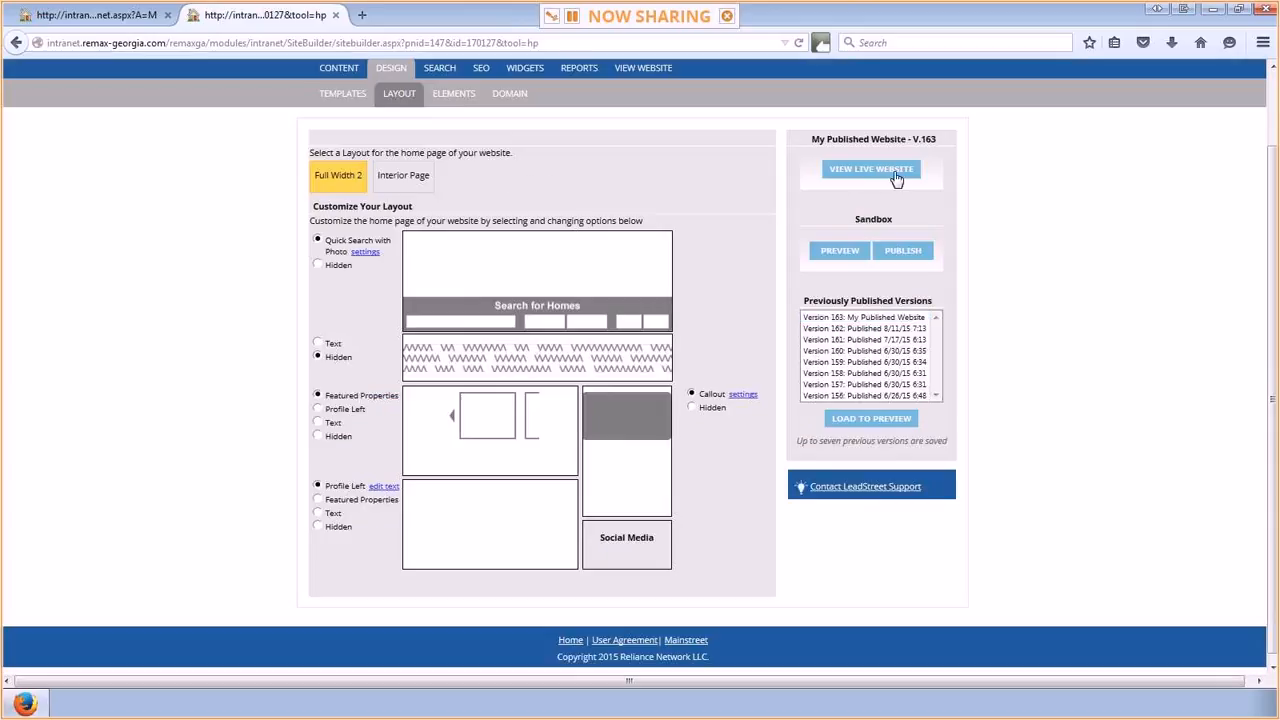
pyautogui.click(870, 169)
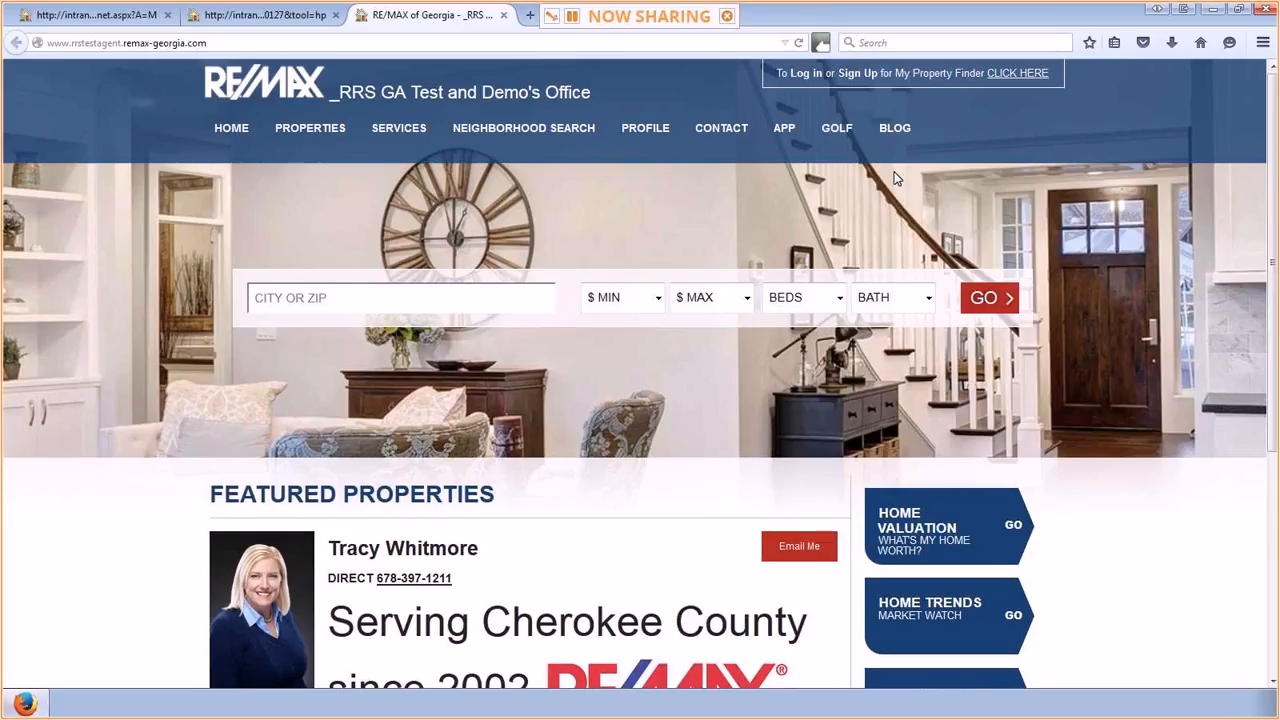
pyautogui.click(504, 15)
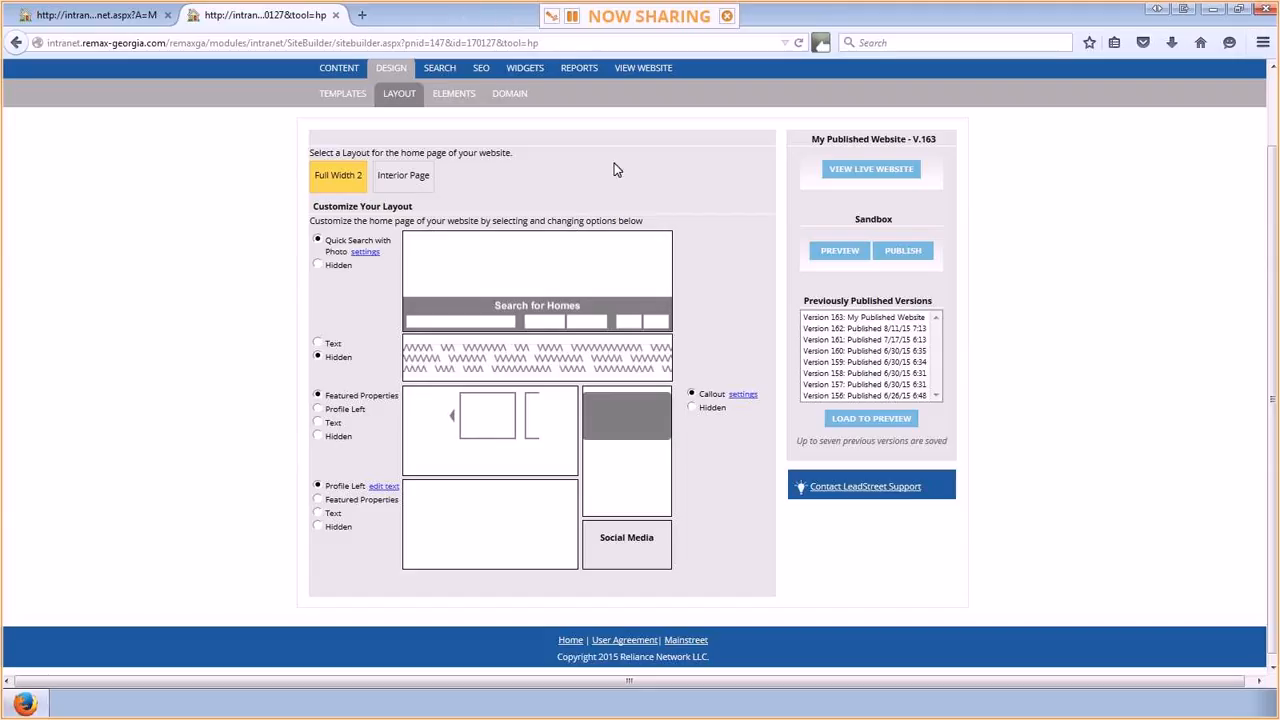
# Open the design elements' color settings and examine where the primary and accent colors appear on the live website.
pyautogui.scroll(2, 700, 184)
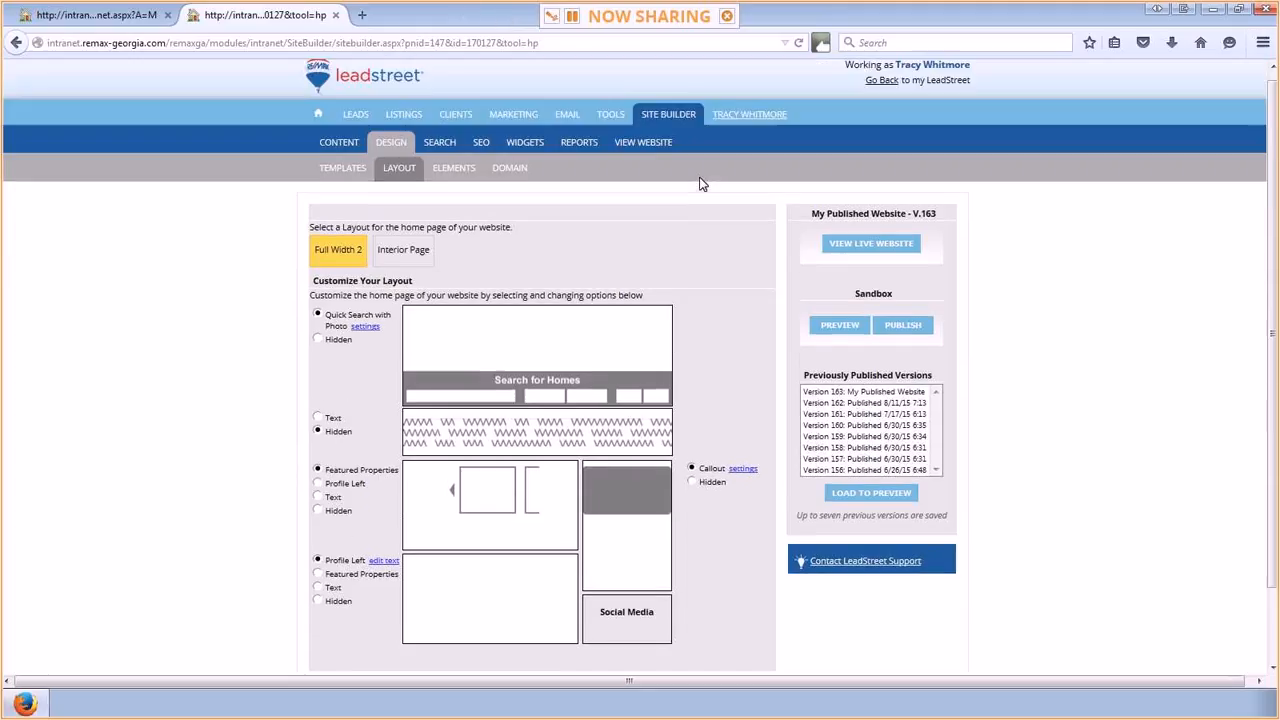
pyautogui.click(454, 176)
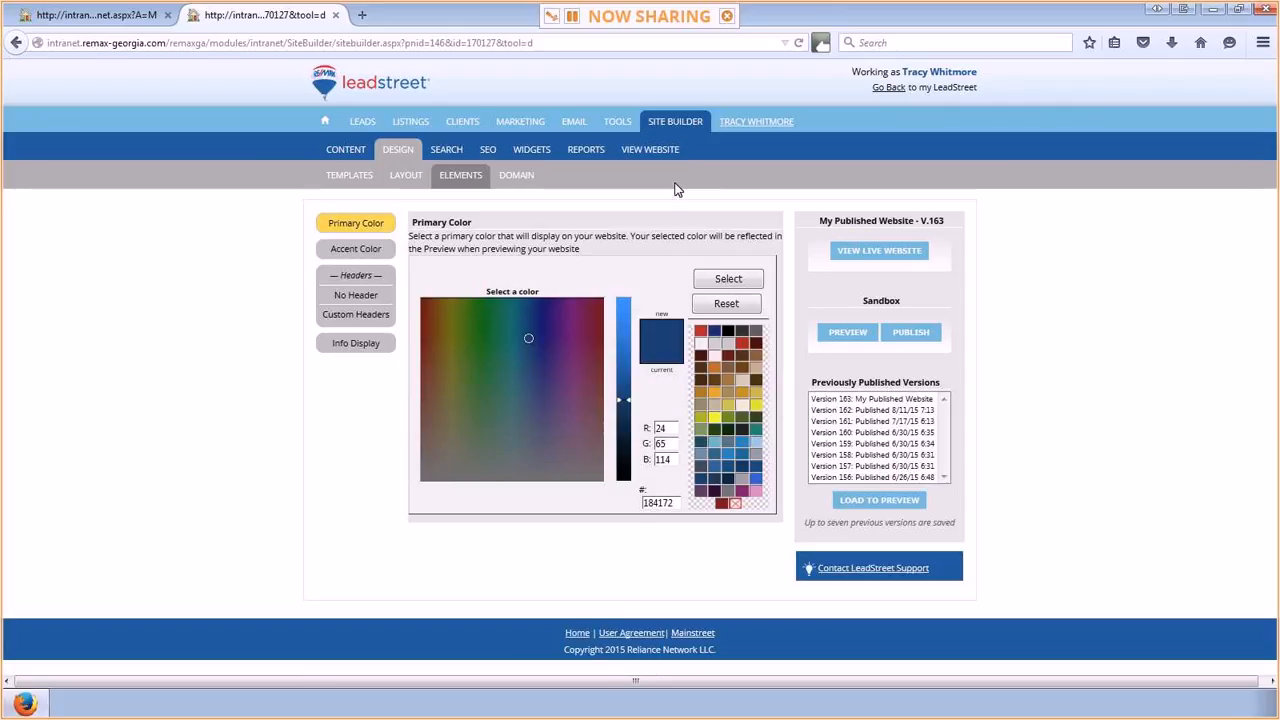
pyautogui.click(673, 149)
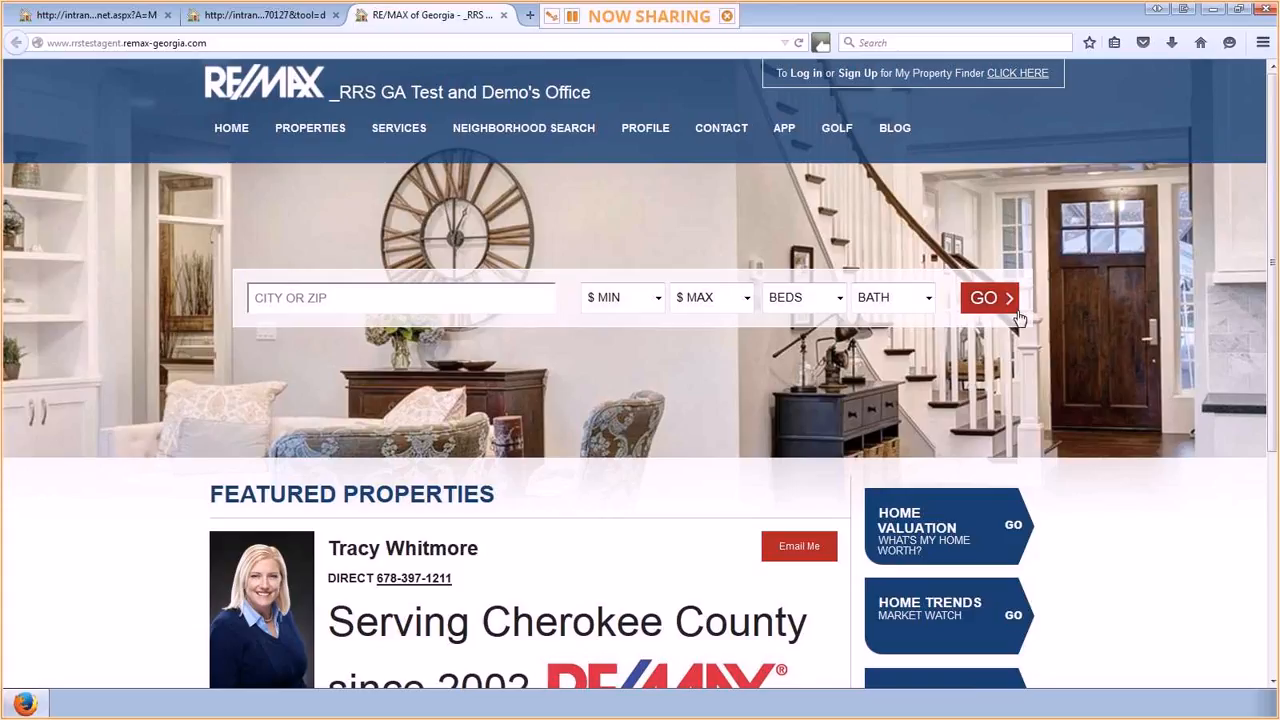
pyautogui.scroll(-1, 845, 570)
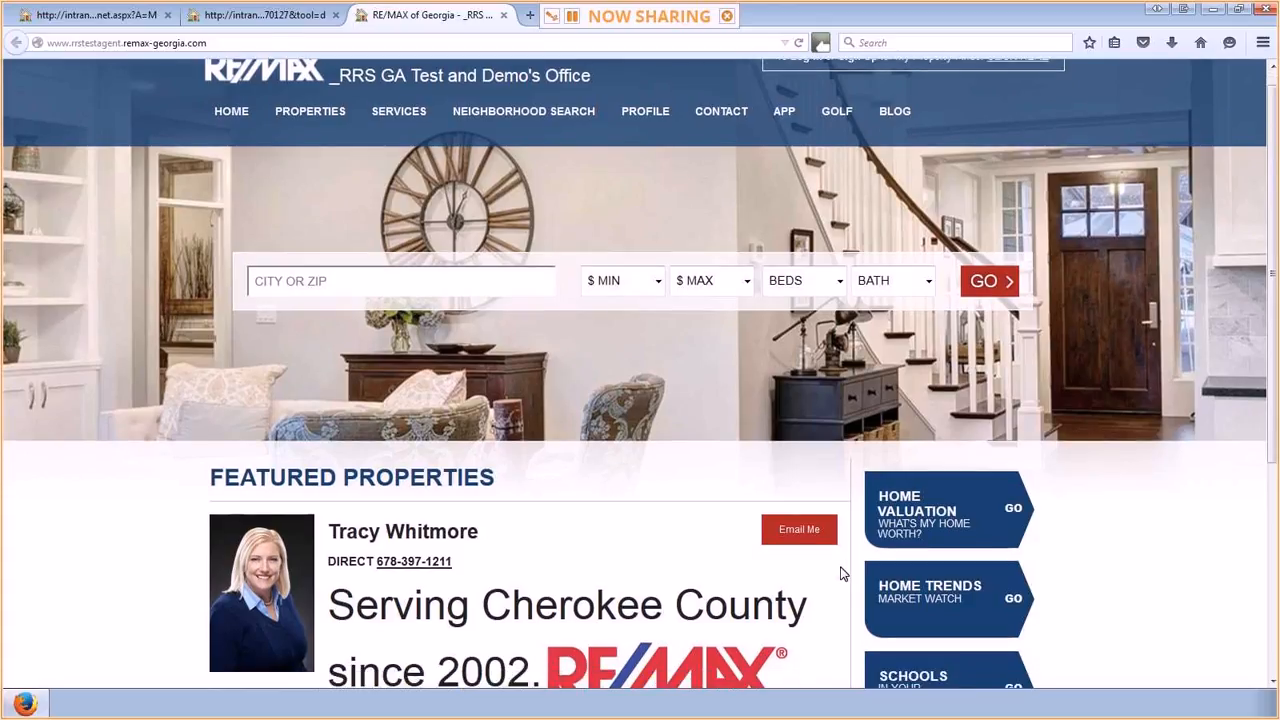
pyautogui.scroll(-4, 840, 570)
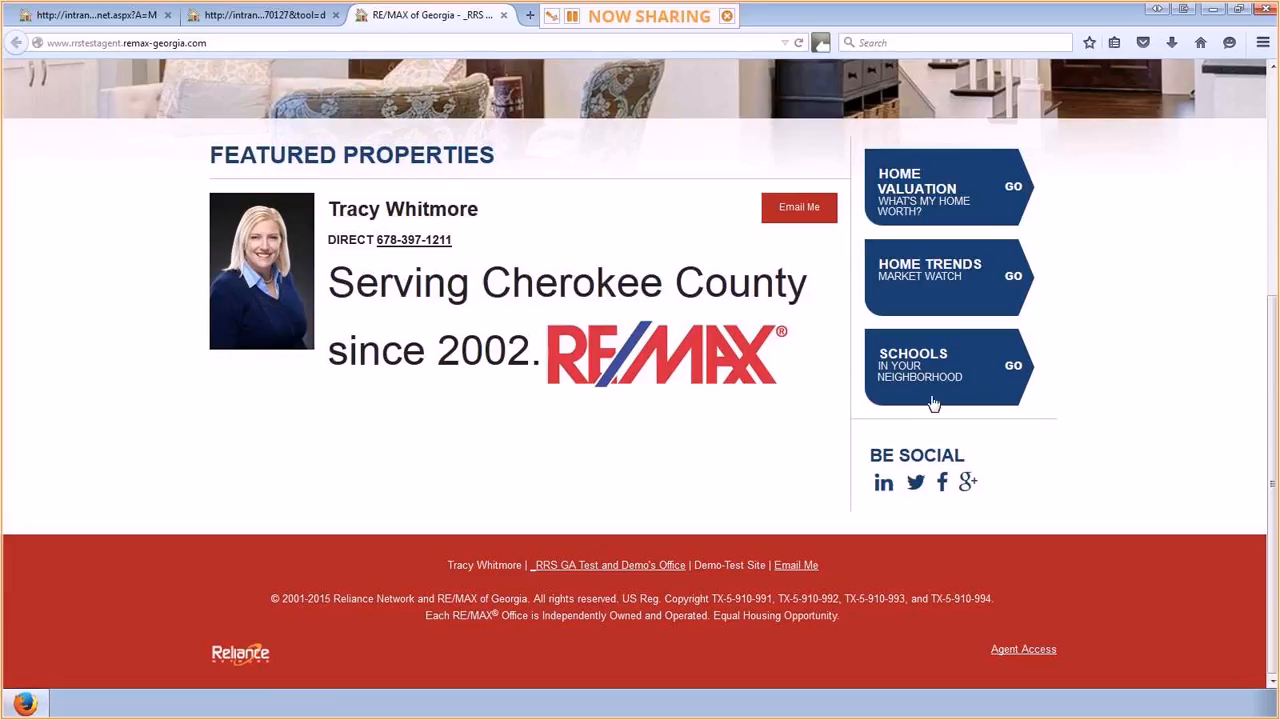
pyautogui.scroll(3, 1025, 430)
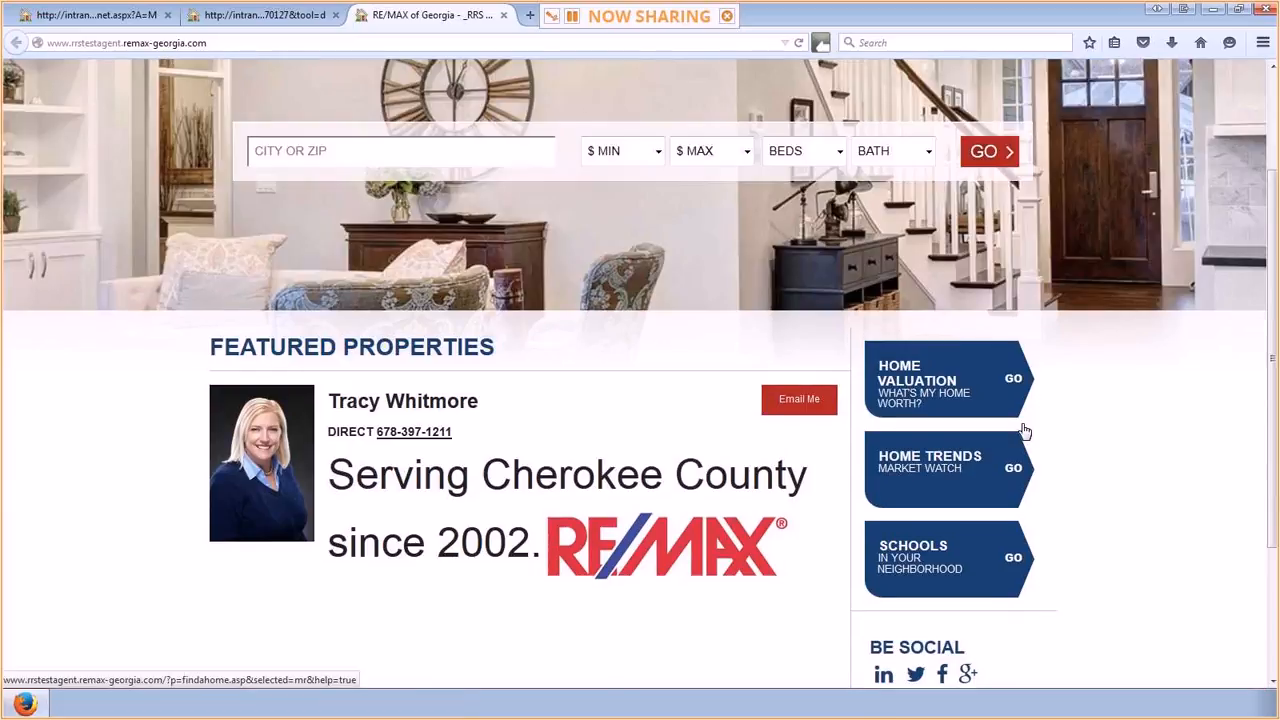
pyautogui.scroll(2, 1025, 430)
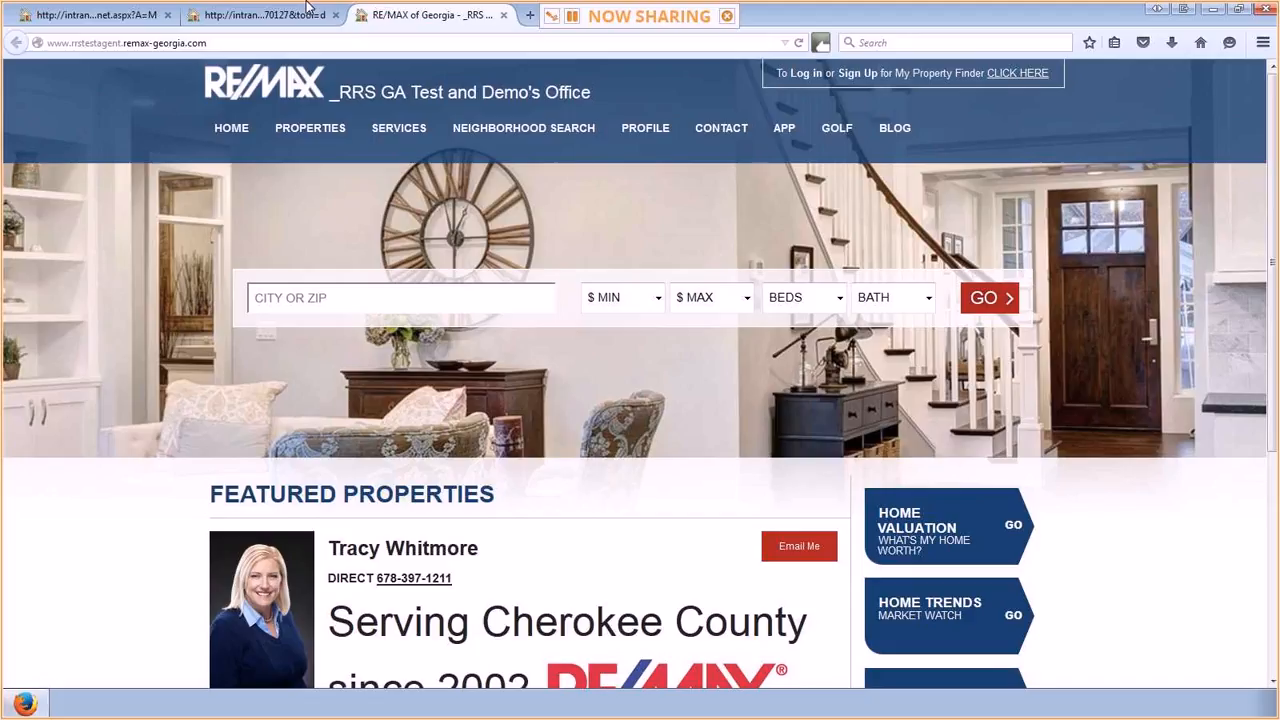
pyautogui.click(506, 16)
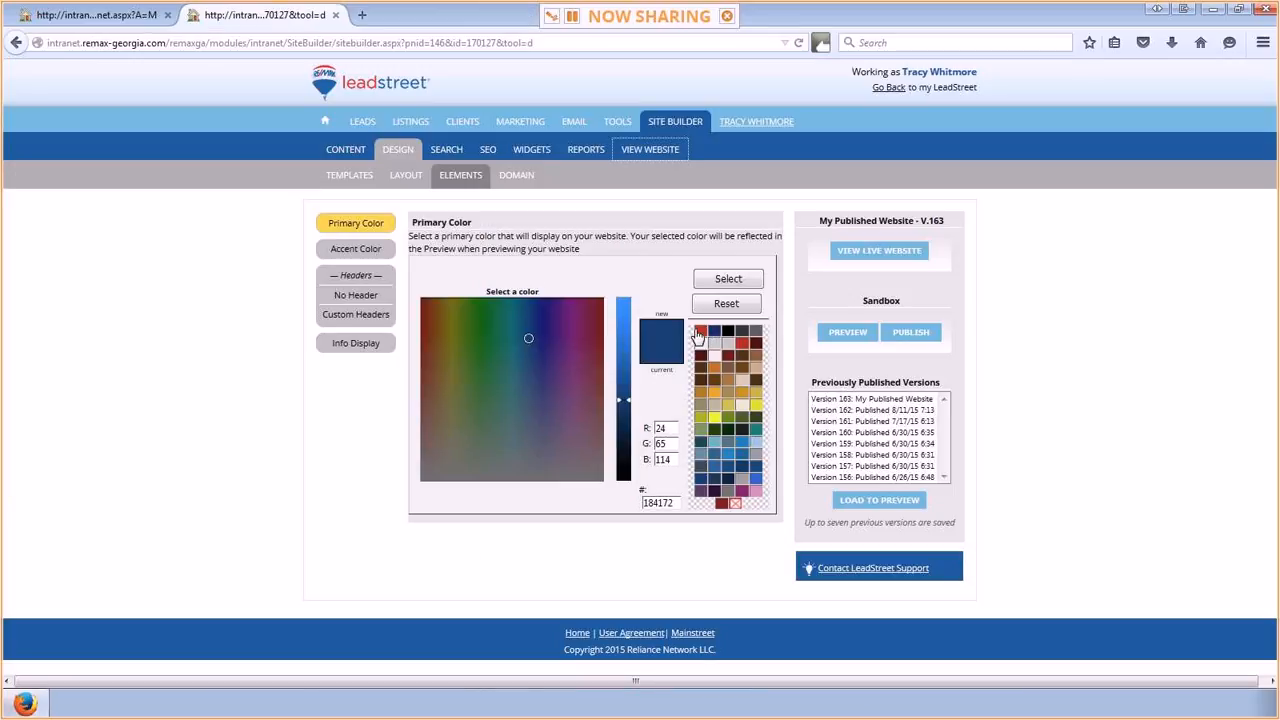
# Set the website's primary color to red bb0c0d and its accent color to dark blue 1a2c6c.
pyautogui.click(701, 332)
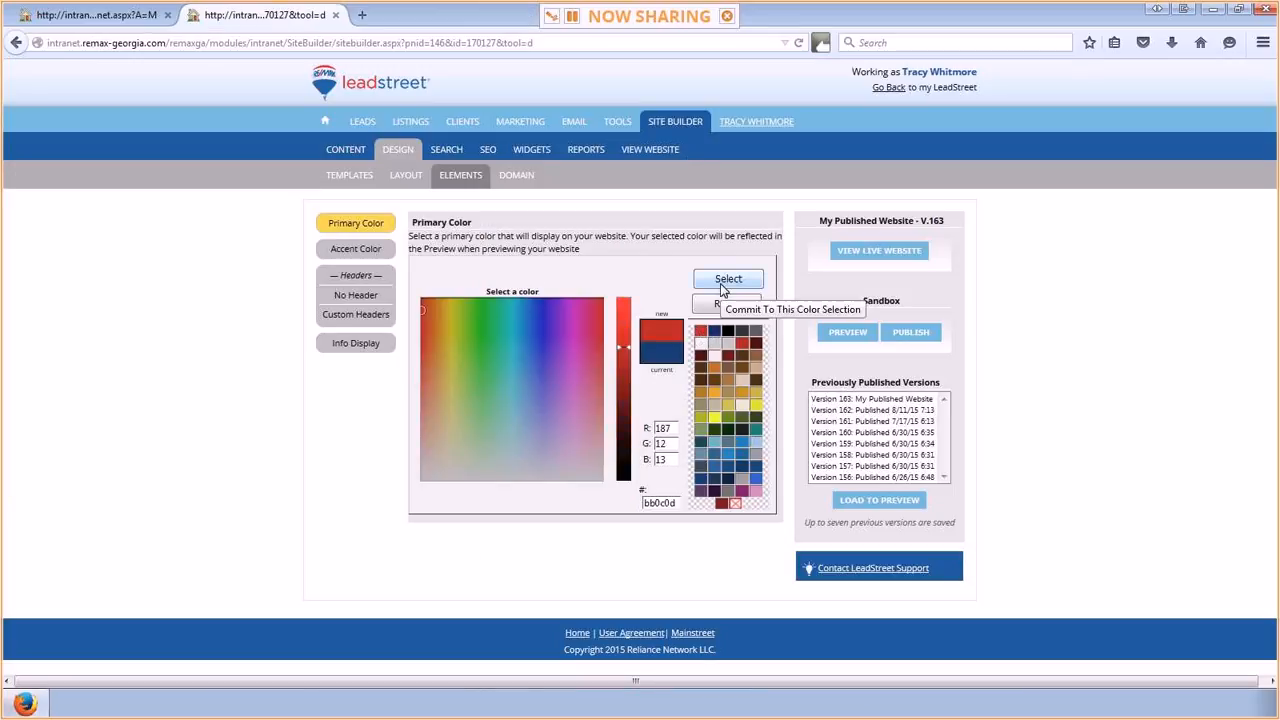
pyautogui.click(722, 290)
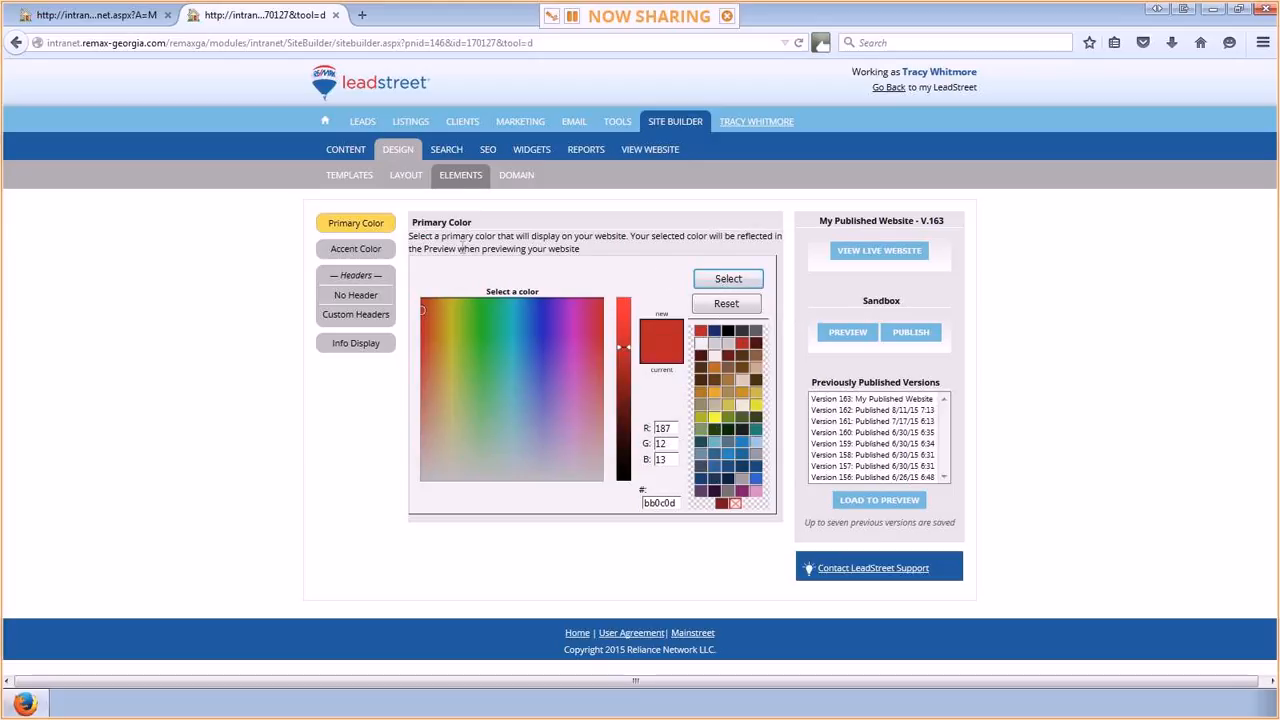
pyautogui.click(376, 255)
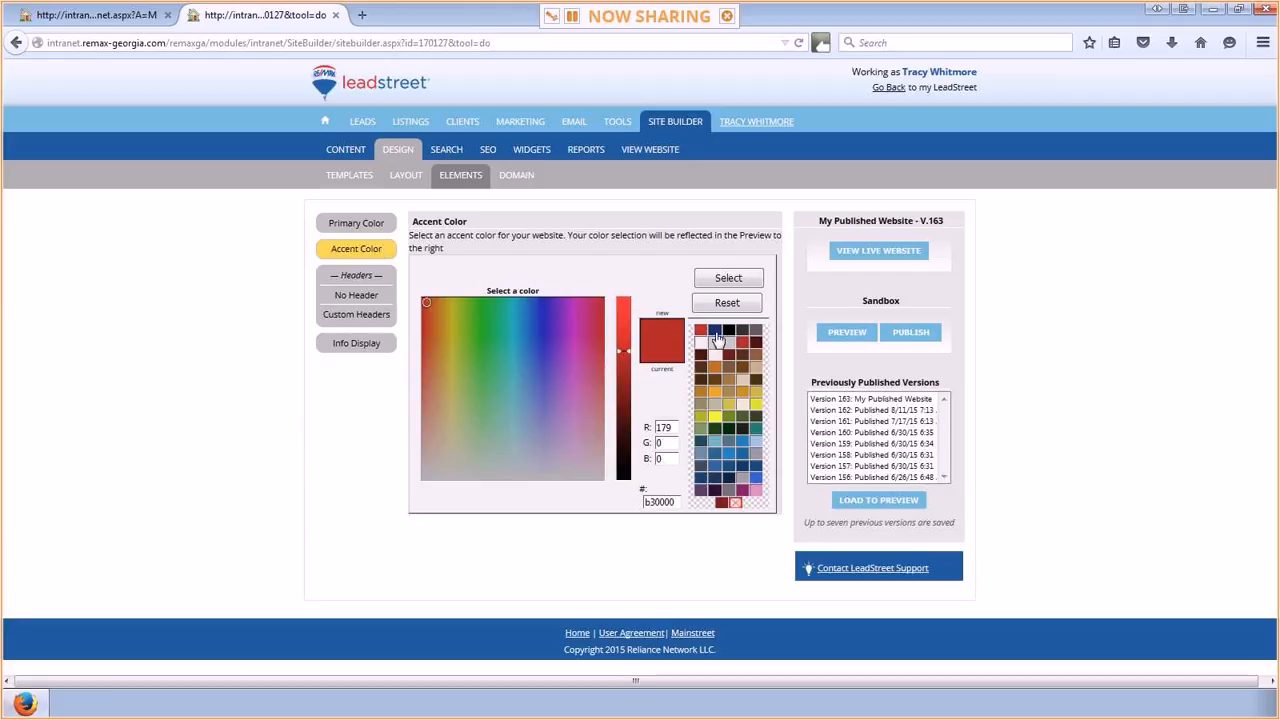
pyautogui.click(715, 331)
pyautogui.click(720, 280)
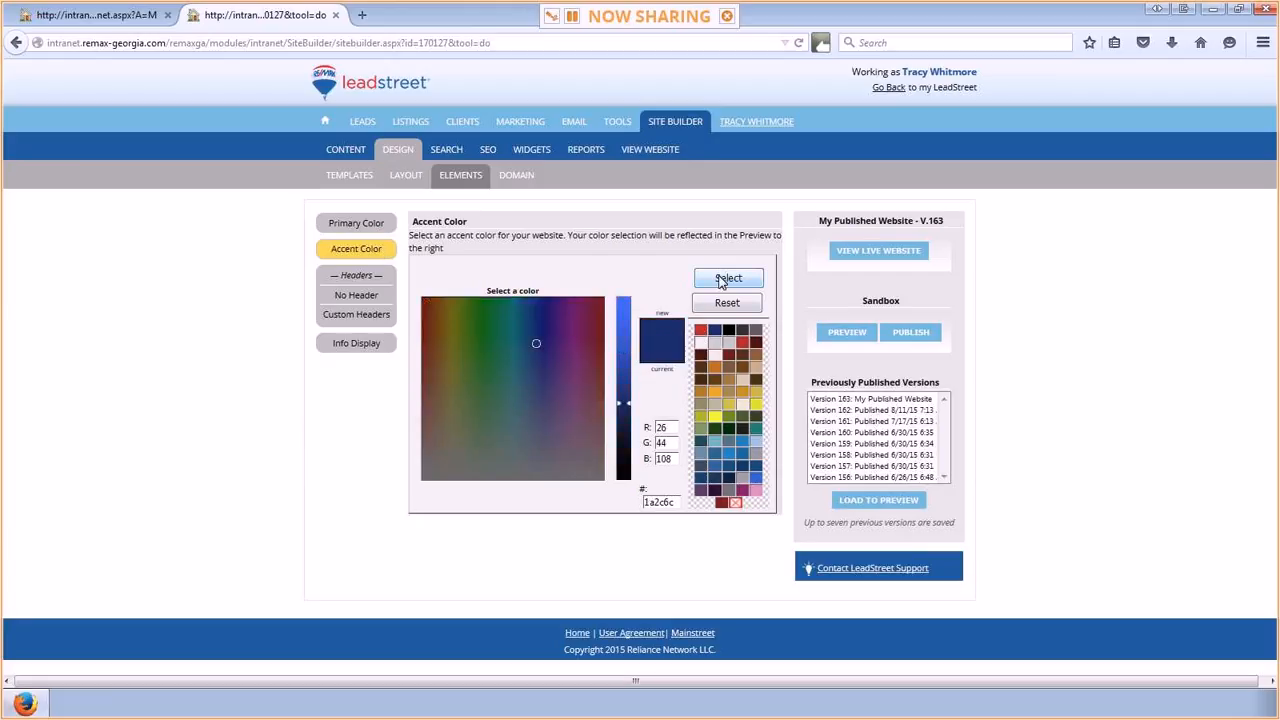
# Preview the website and examine the new primary and accent colors from header to footer.
pyautogui.click(851, 337)
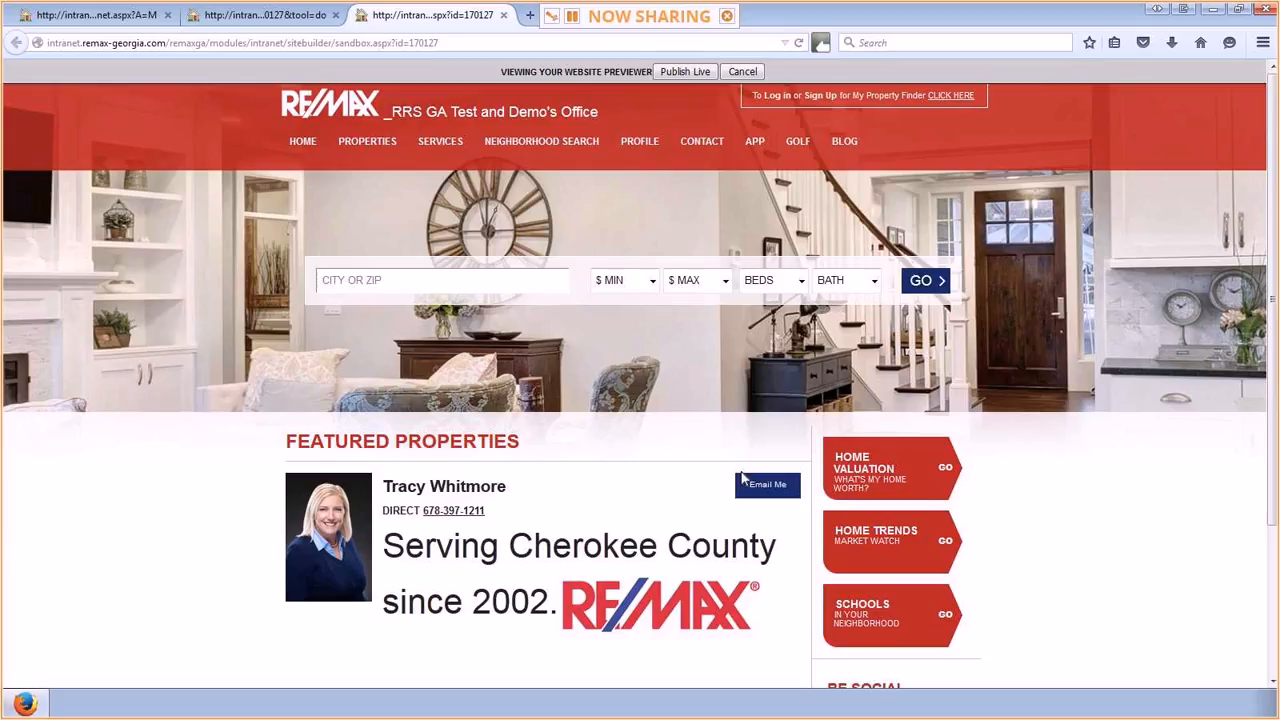
pyautogui.scroll(-2, 757, 481)
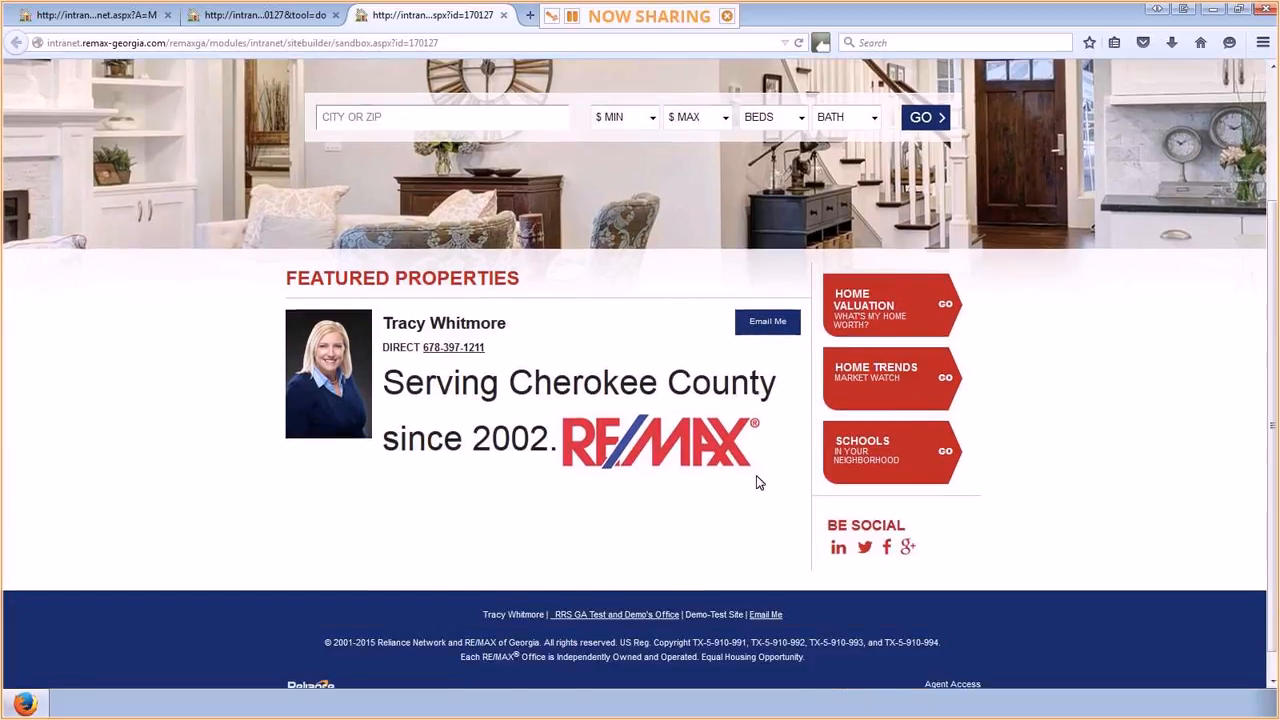
pyautogui.scroll(3, 757, 478)
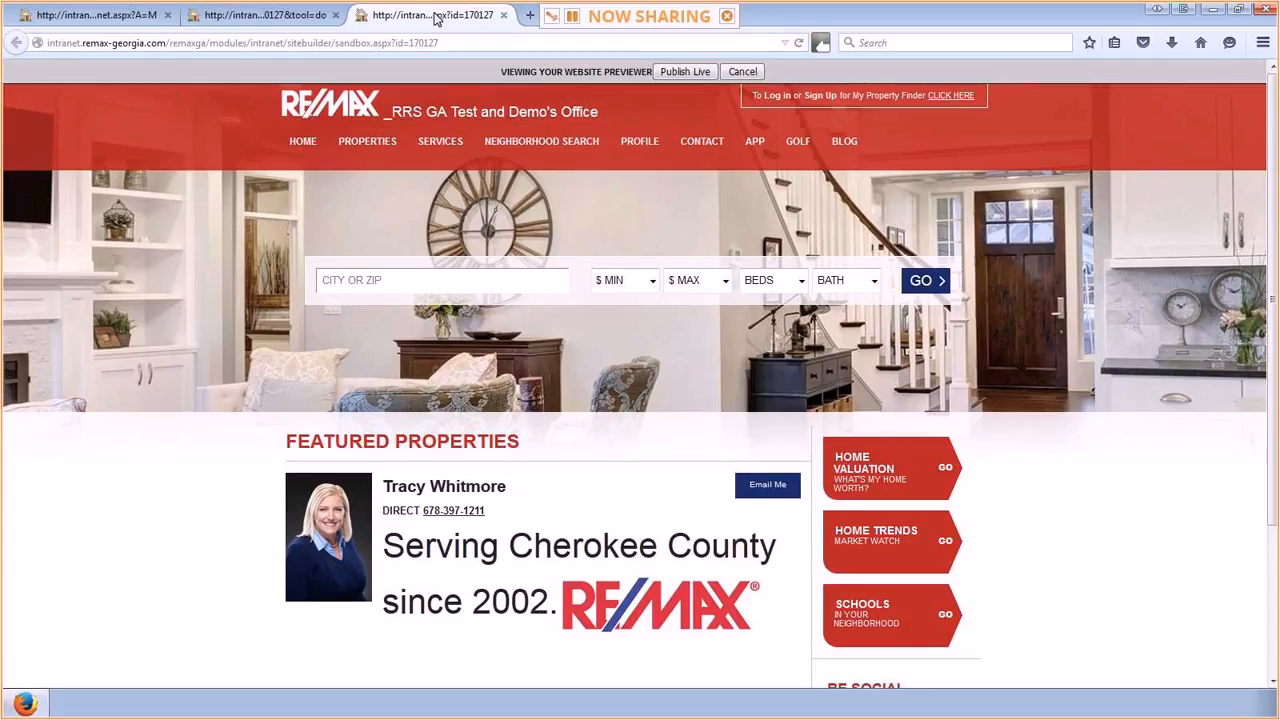
pyautogui.click(504, 16)
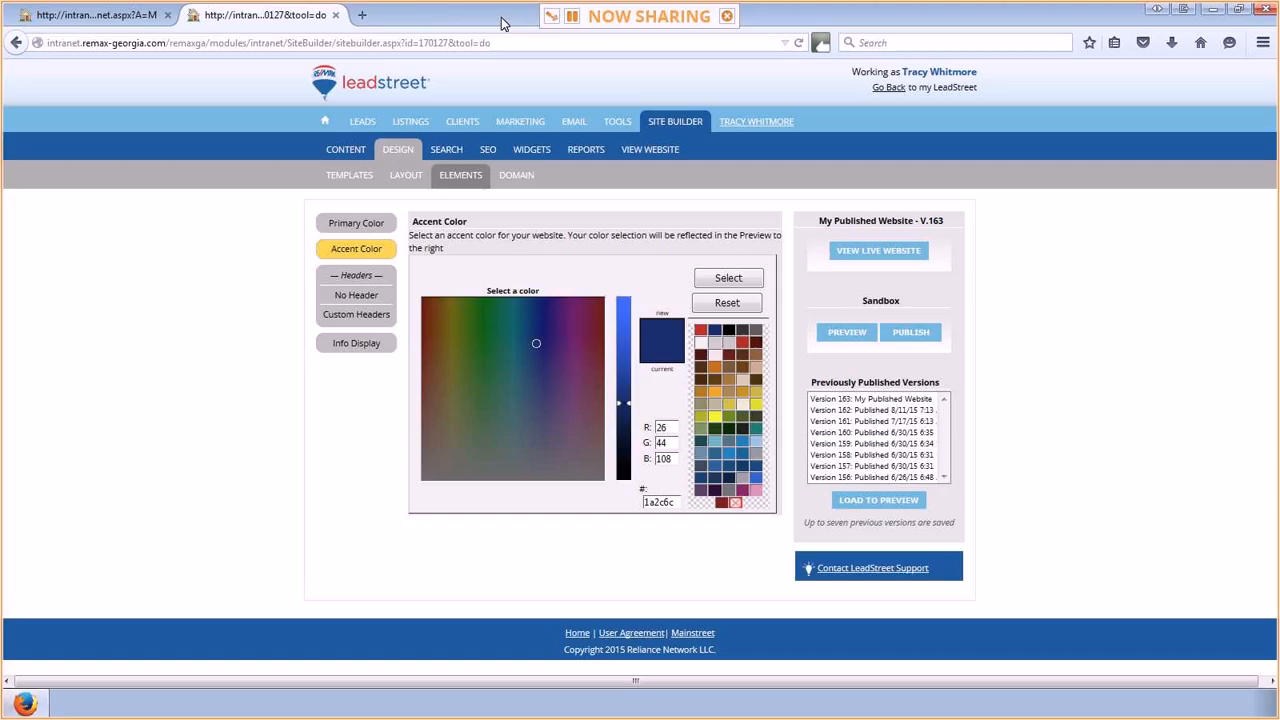
# Open the website information display options and compare the social network link fields with the social icons on the live site.
pyautogui.click(353, 355)
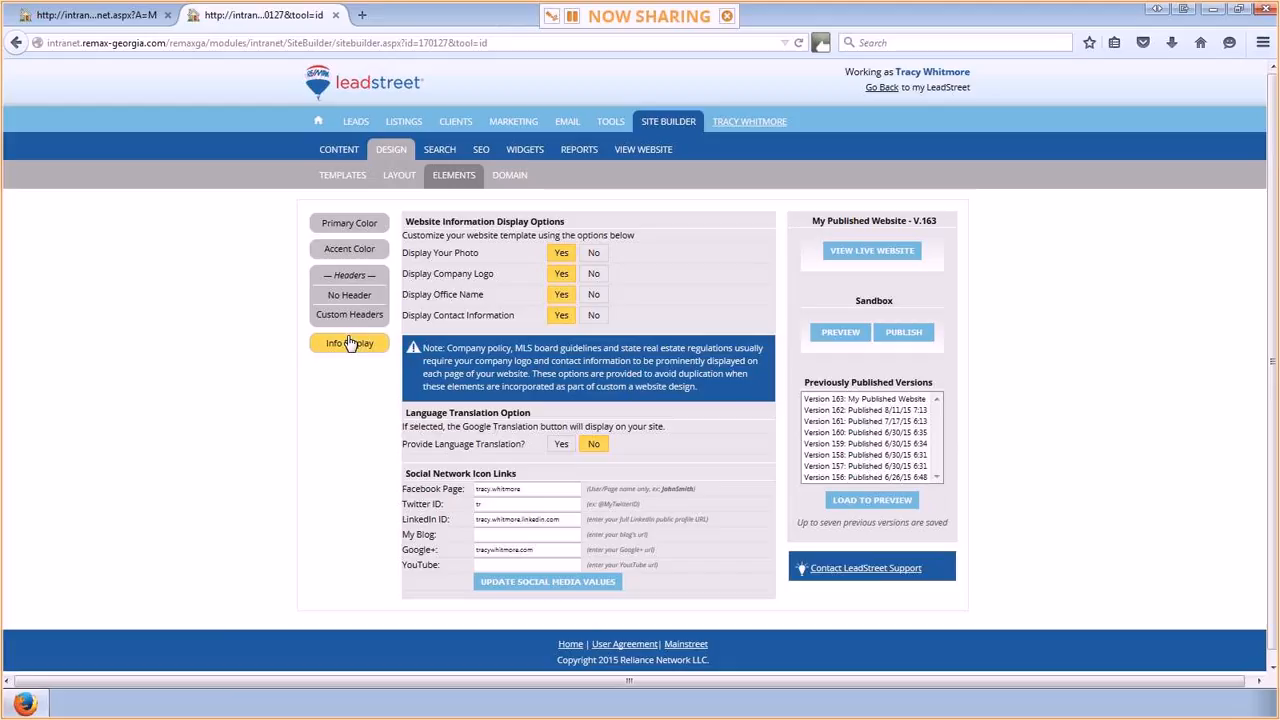
pyautogui.scroll(-2, 348, 338)
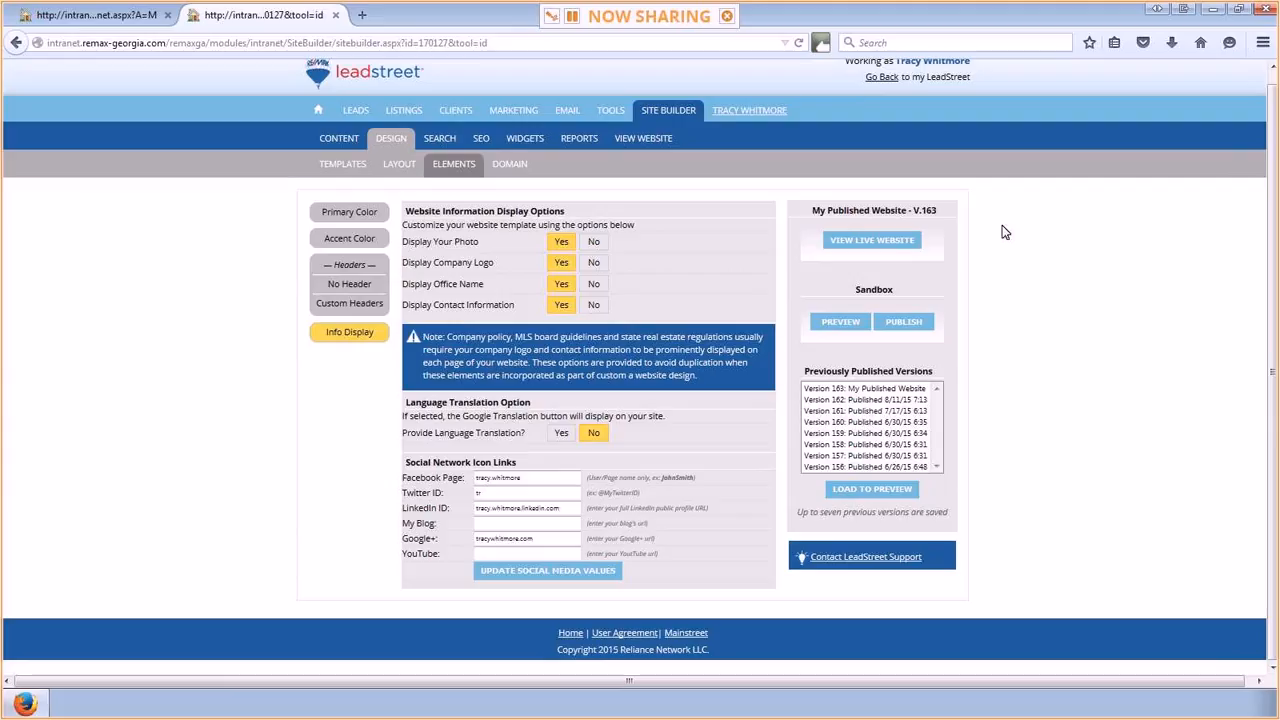
pyautogui.click(861, 245)
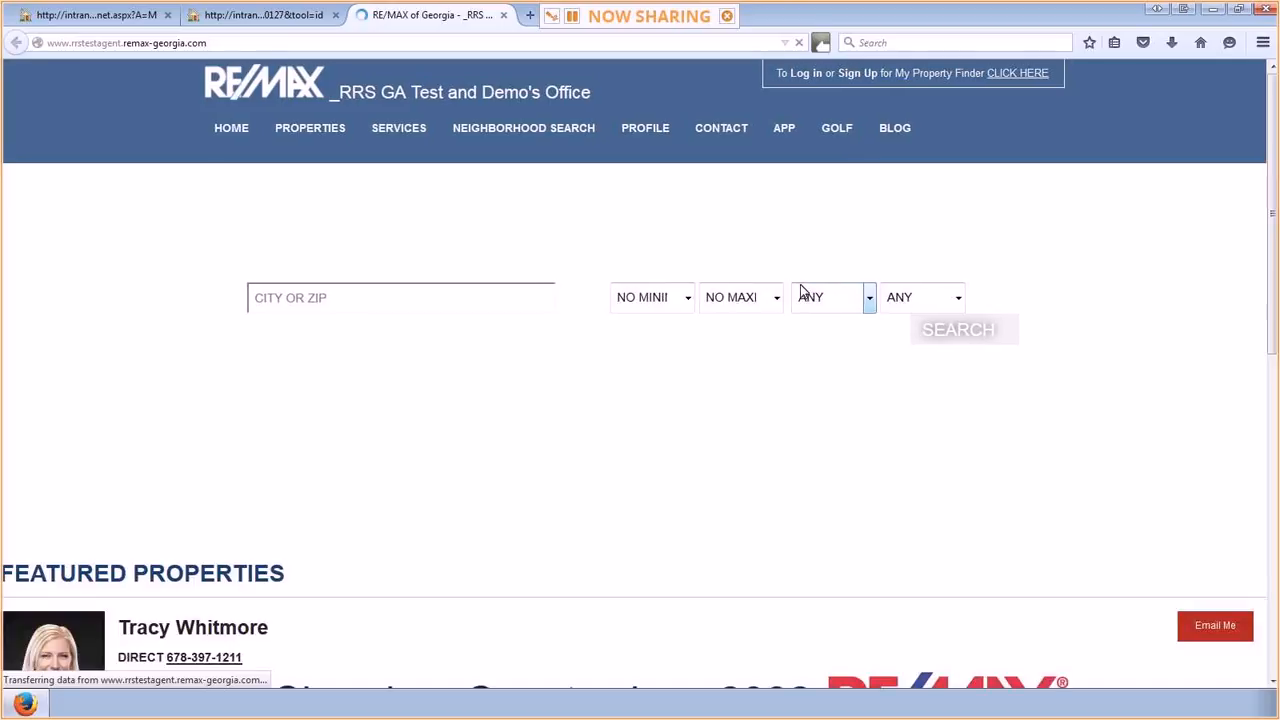
pyautogui.scroll(-5, 792, 290)
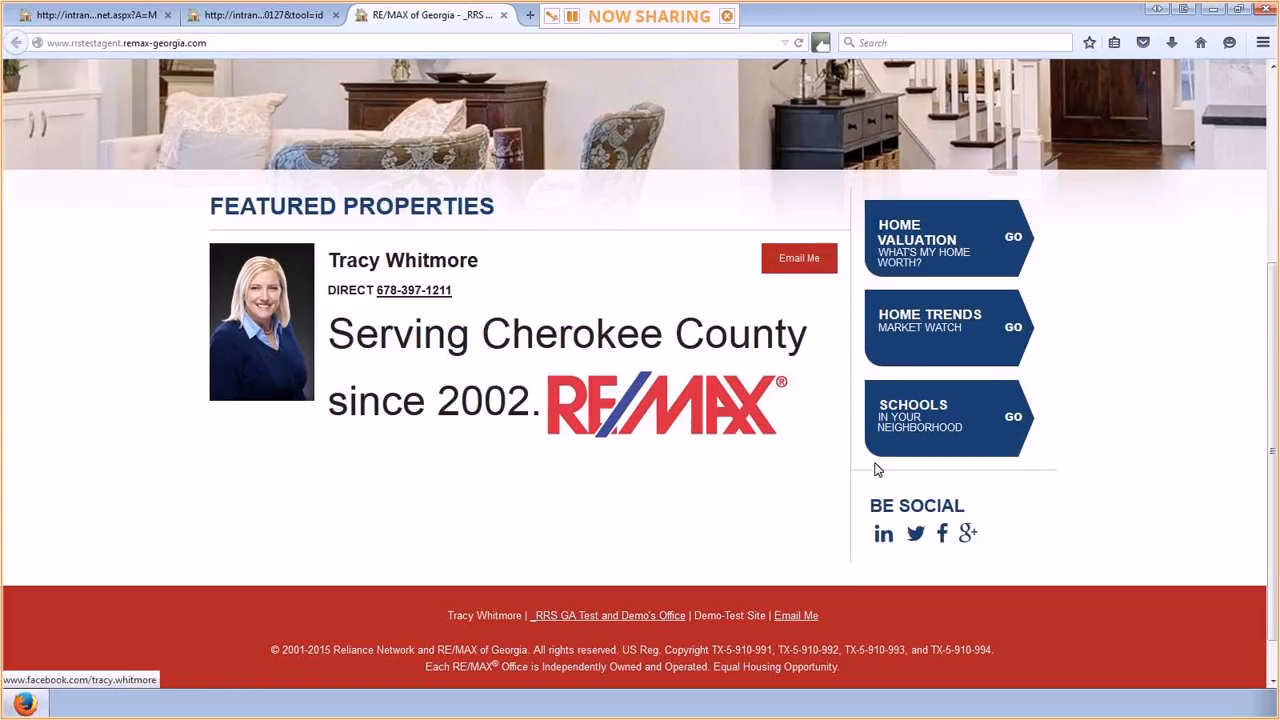
pyautogui.click(287, 20)
pyautogui.click(541, 478)
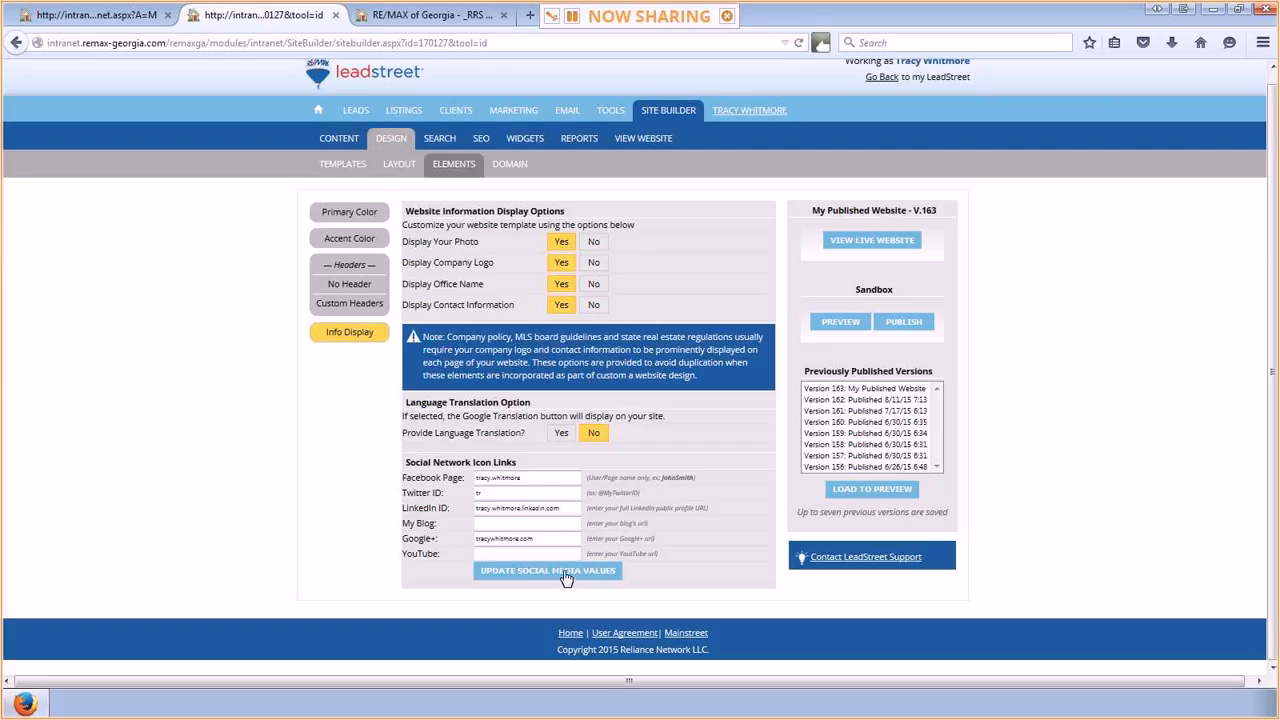
# Test the LinkedIn and Facebook icon links on the live website, closing each opened page, and return to the information display options.
pyautogui.click(408, 17)
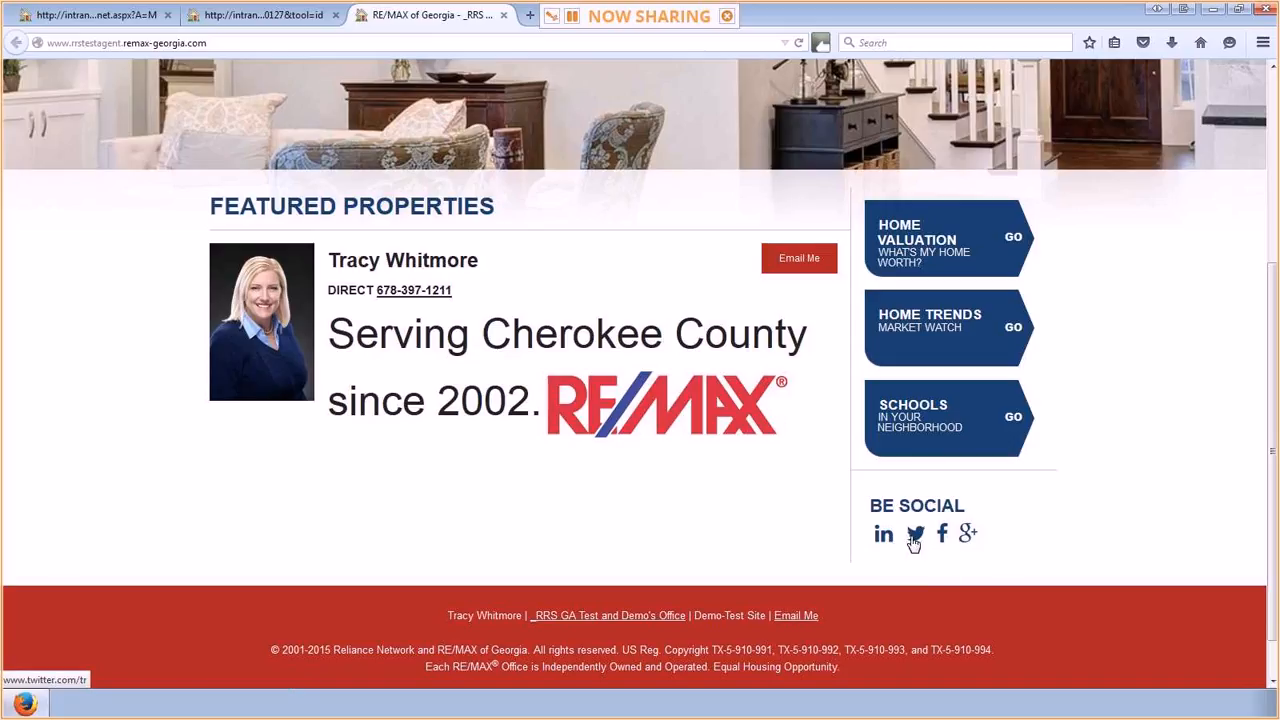
pyautogui.click(963, 537)
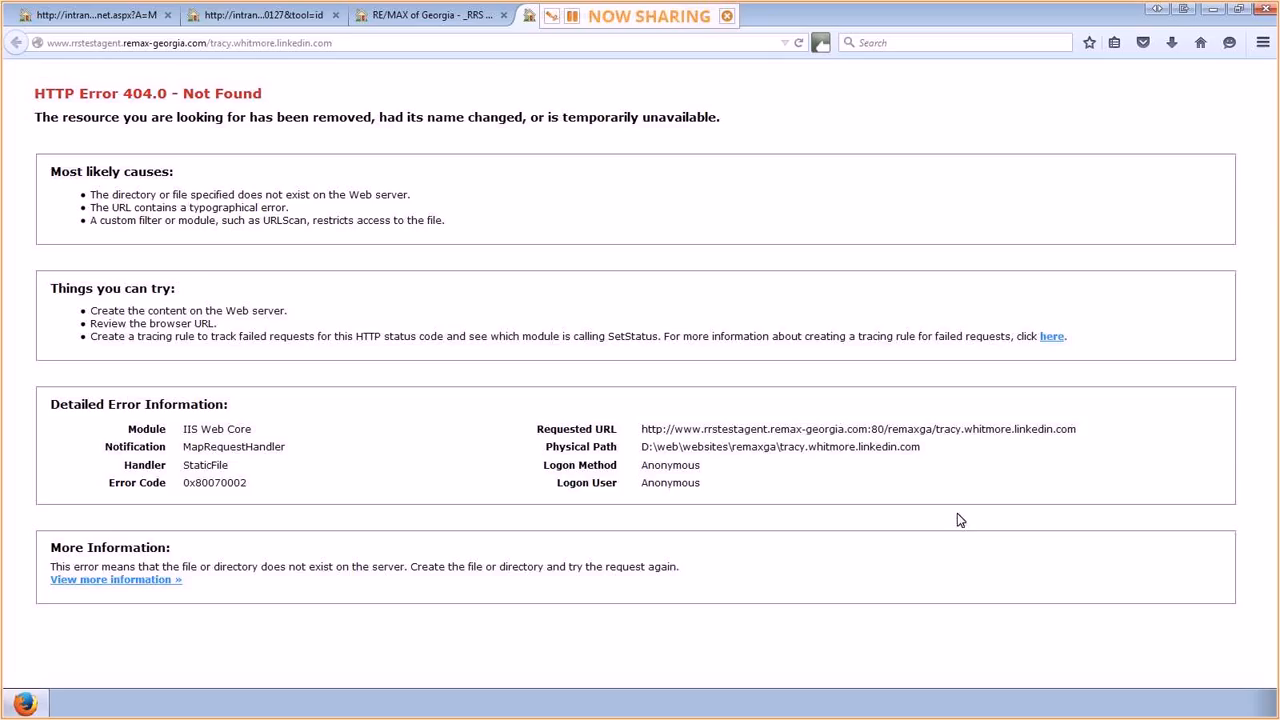
pyautogui.moveTo(529, 15); pyautogui.dragTo(365, 14)
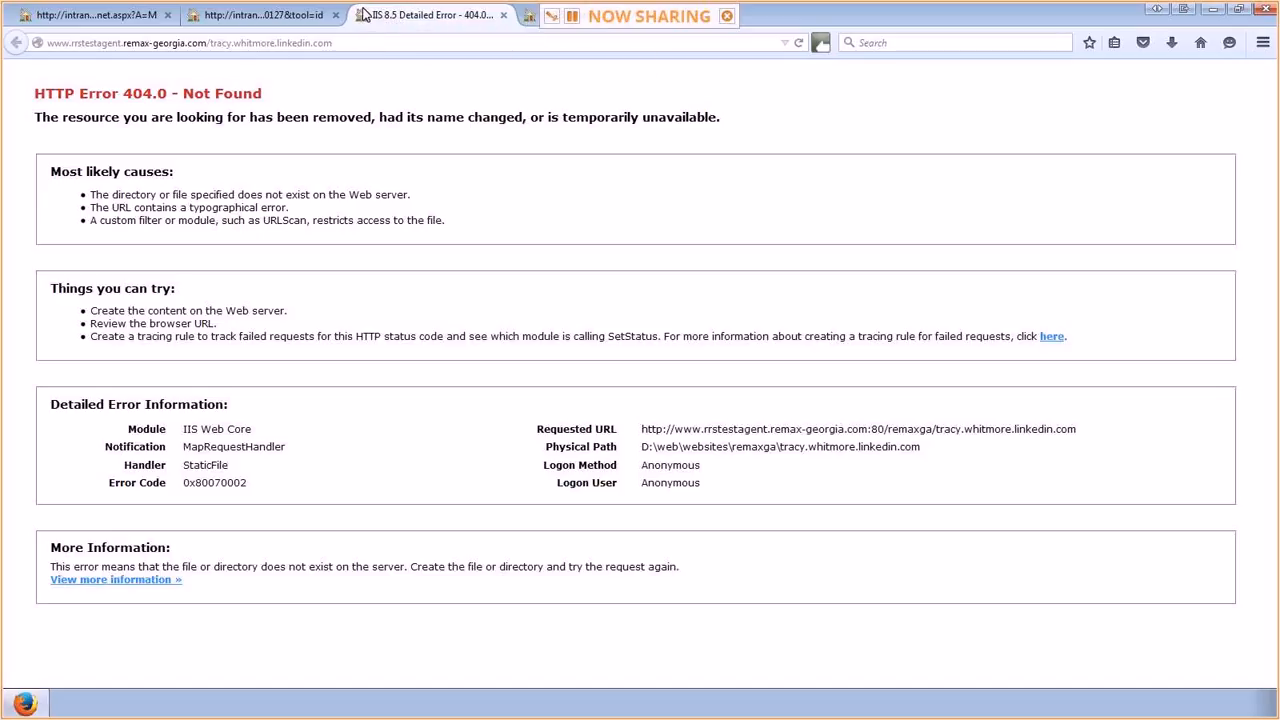
pyautogui.click(504, 16)
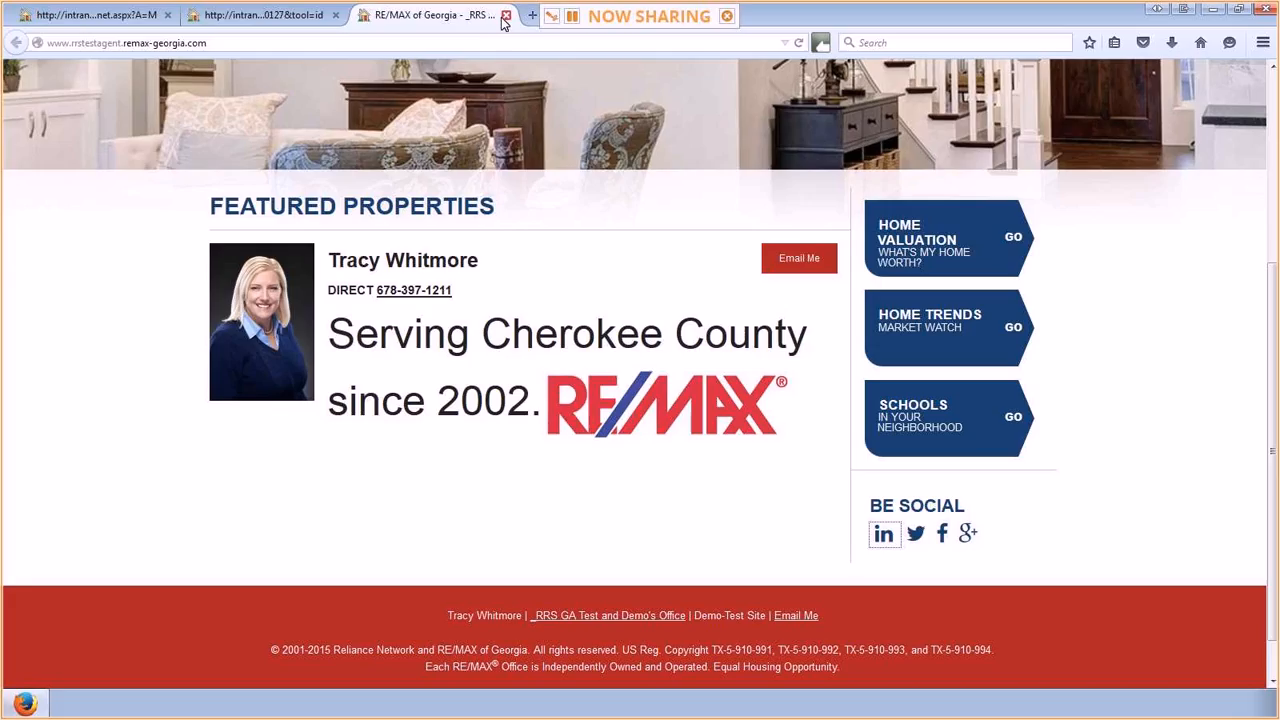
pyautogui.click(943, 536)
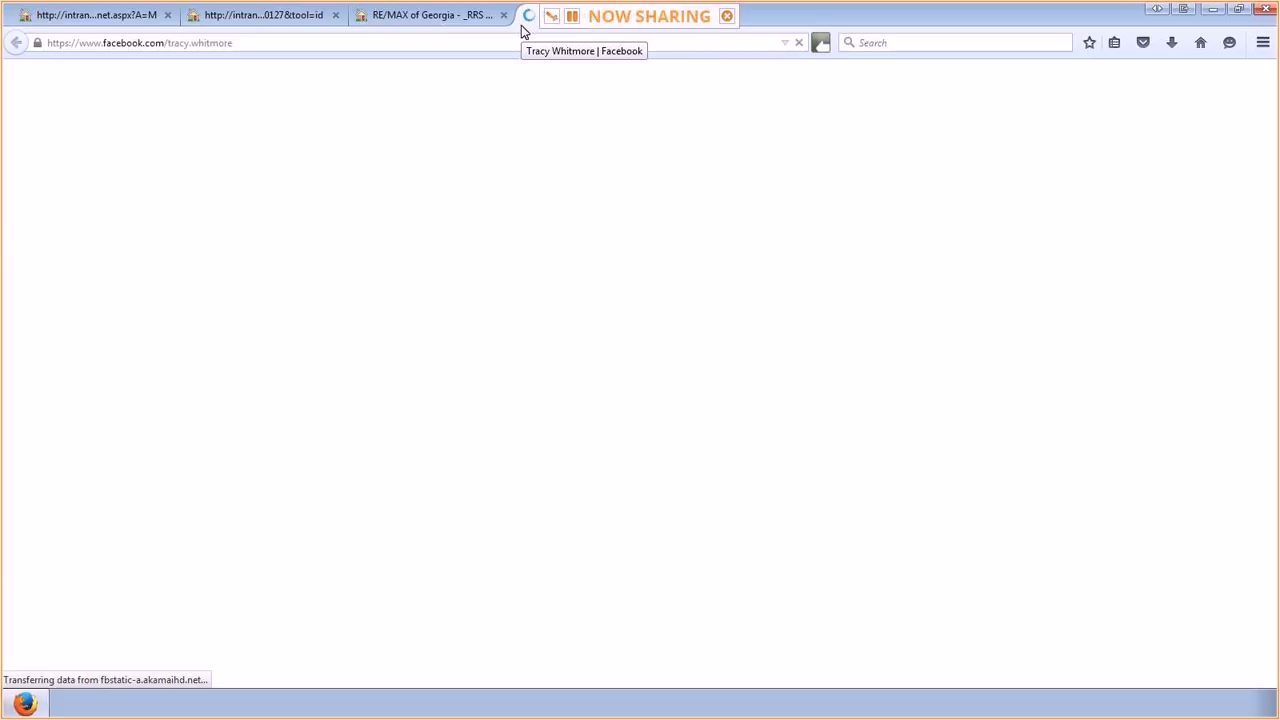
pyautogui.moveTo(521, 26); pyautogui.dragTo(360, 13)
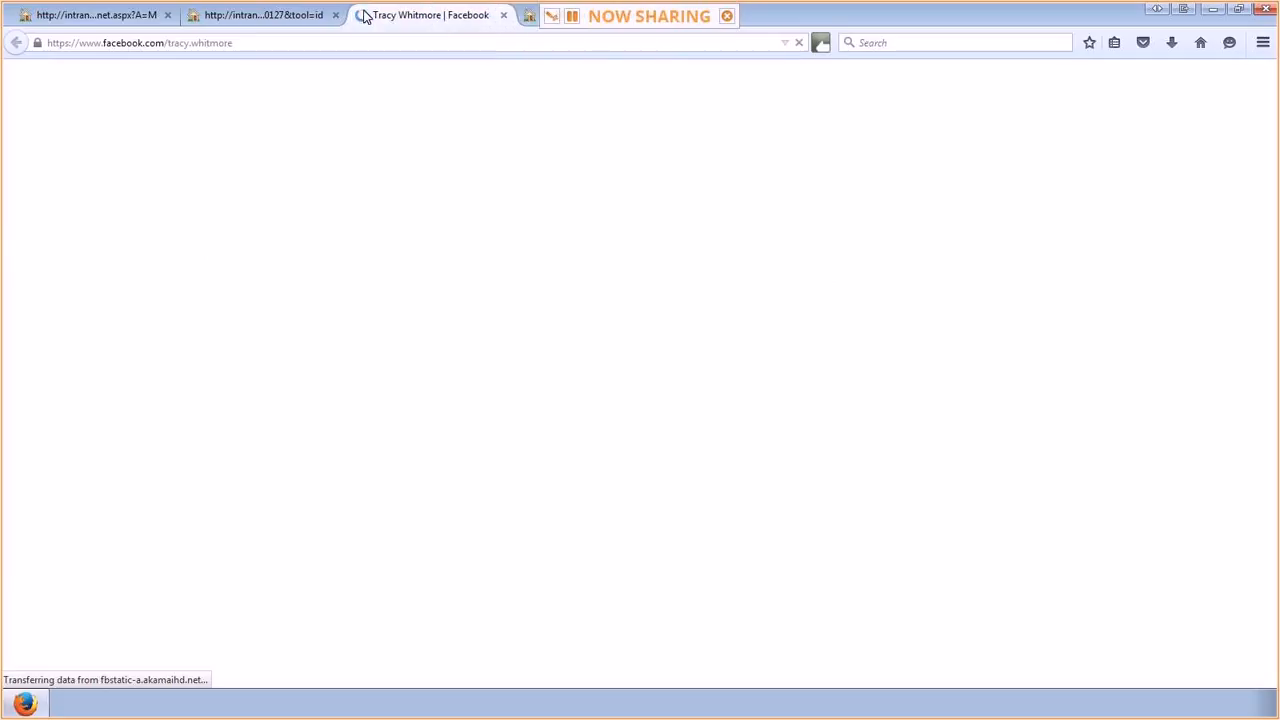
pyautogui.click(504, 15)
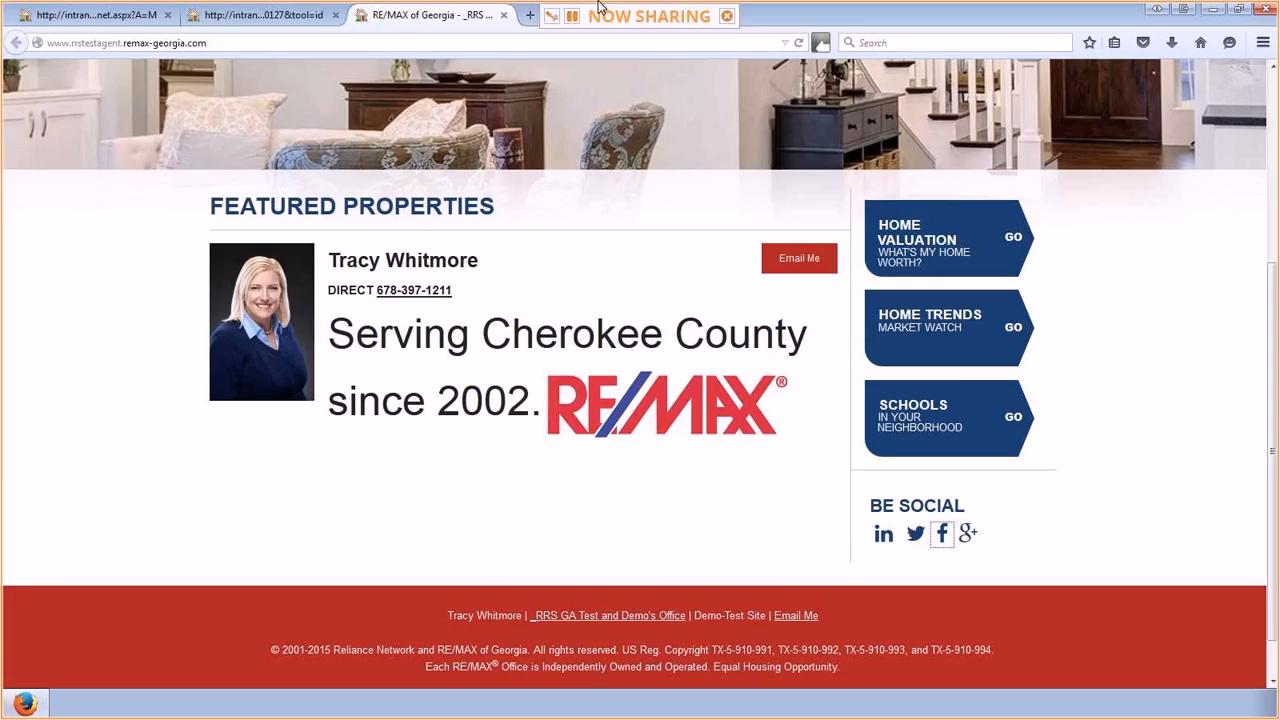
pyautogui.click(261, 15)
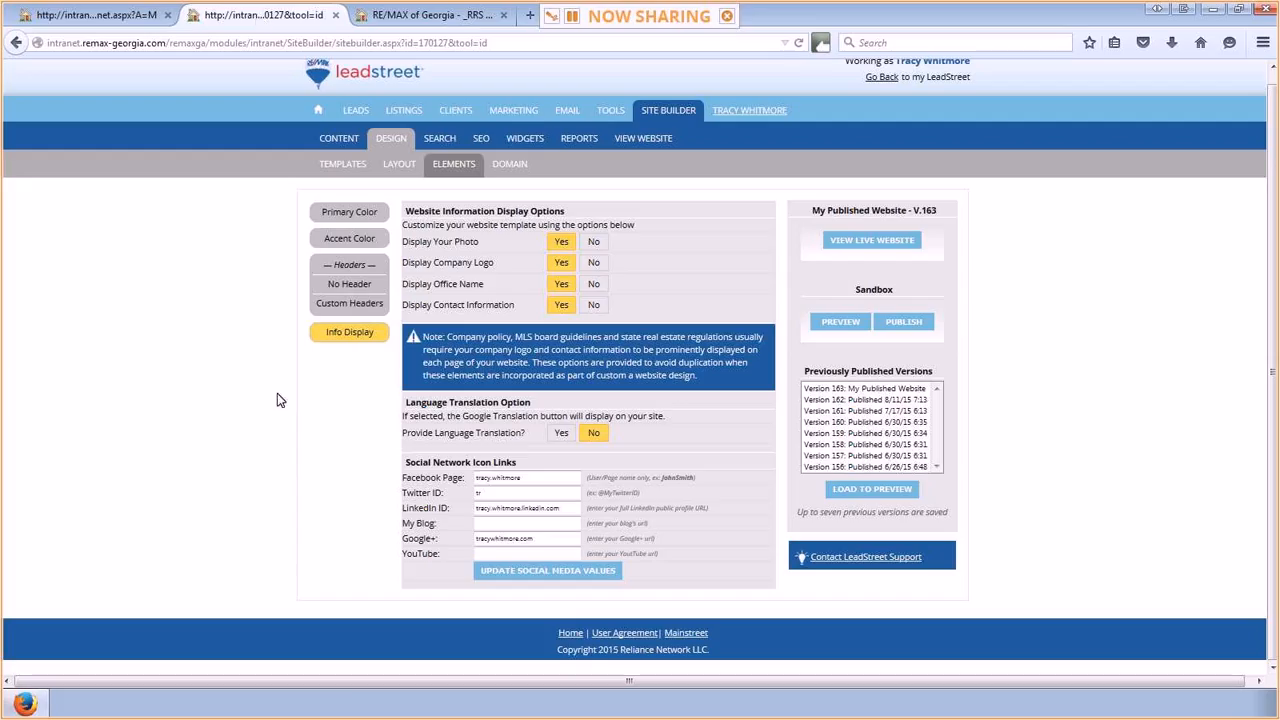
# Add the domain tdw.com for website hosting in the domain settings and locate it in the domain name list.
pyautogui.click(509, 165)
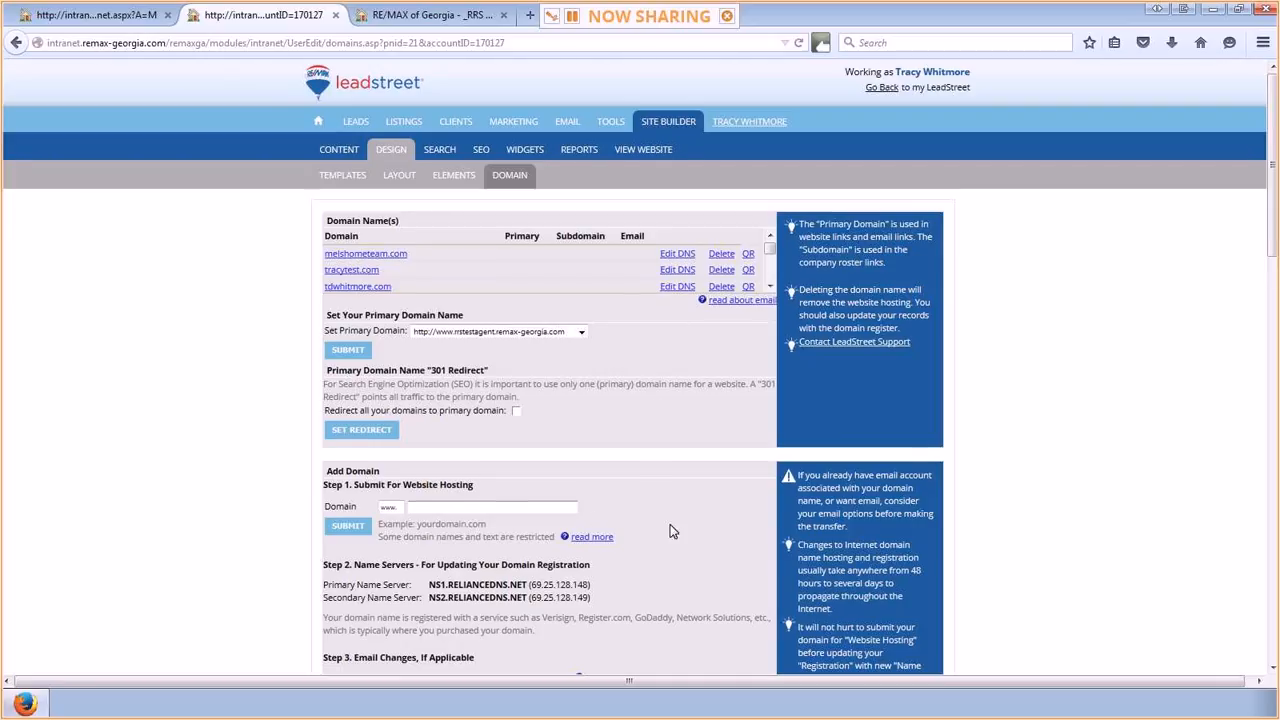
pyautogui.scroll(-1, 671, 530)
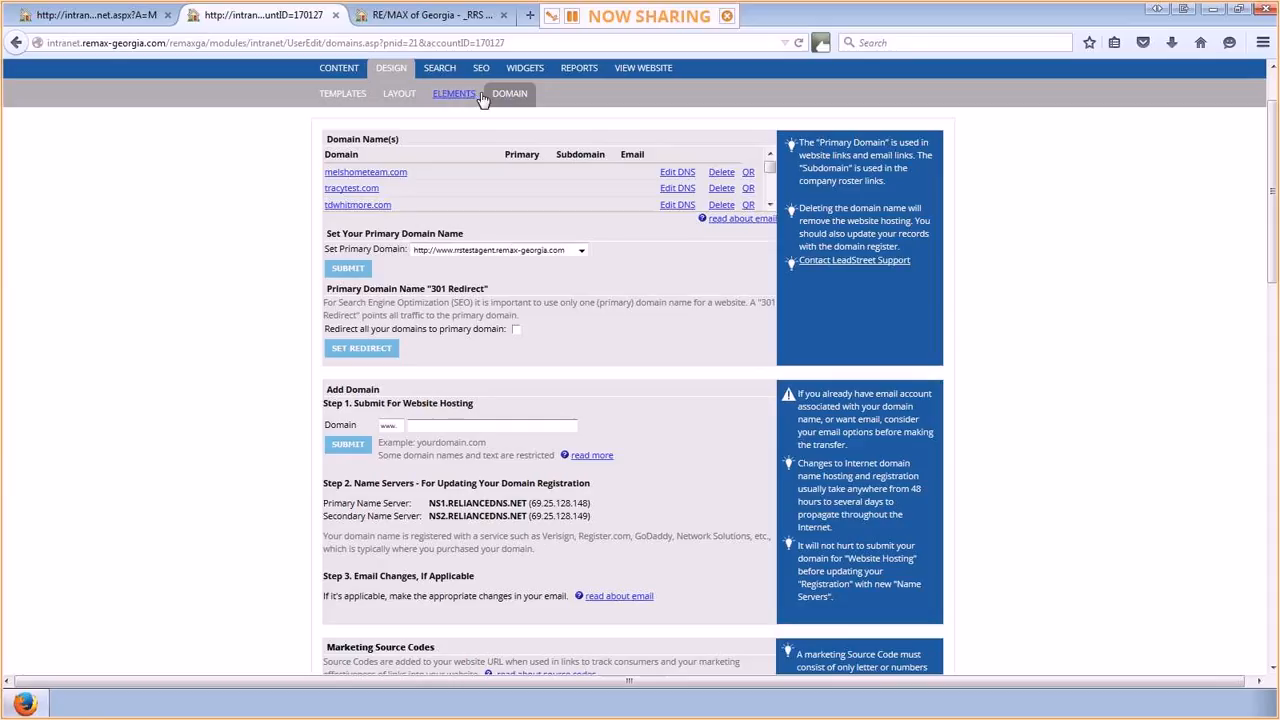
pyautogui.click(466, 424)
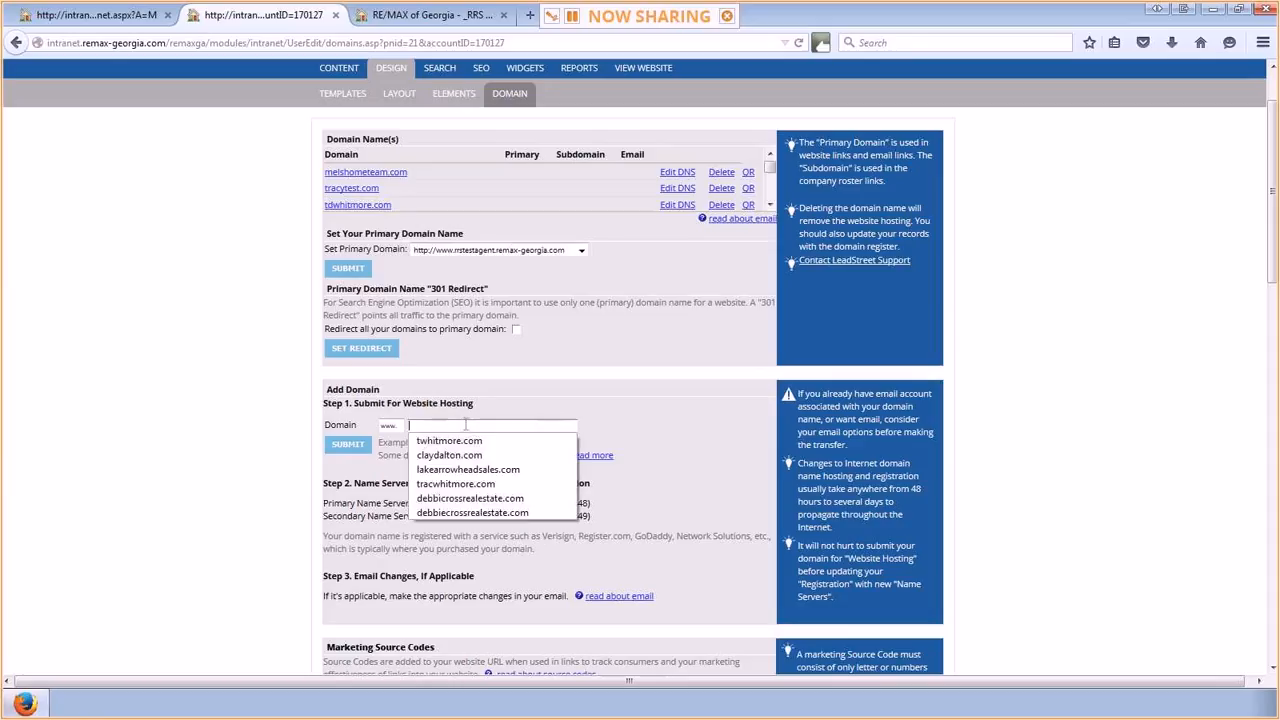
pyautogui.click(608, 407)
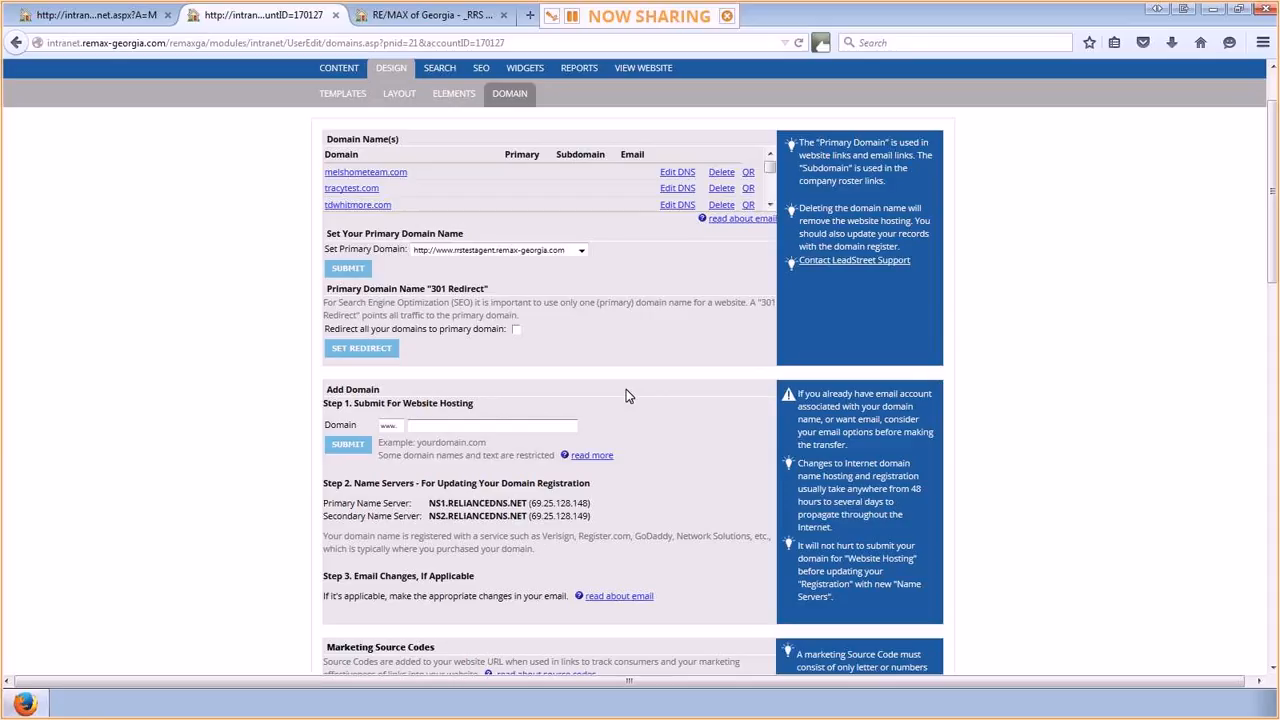
pyautogui.click(495, 426)
pyautogui.write('tdw.com')
pyautogui.click(349, 446)
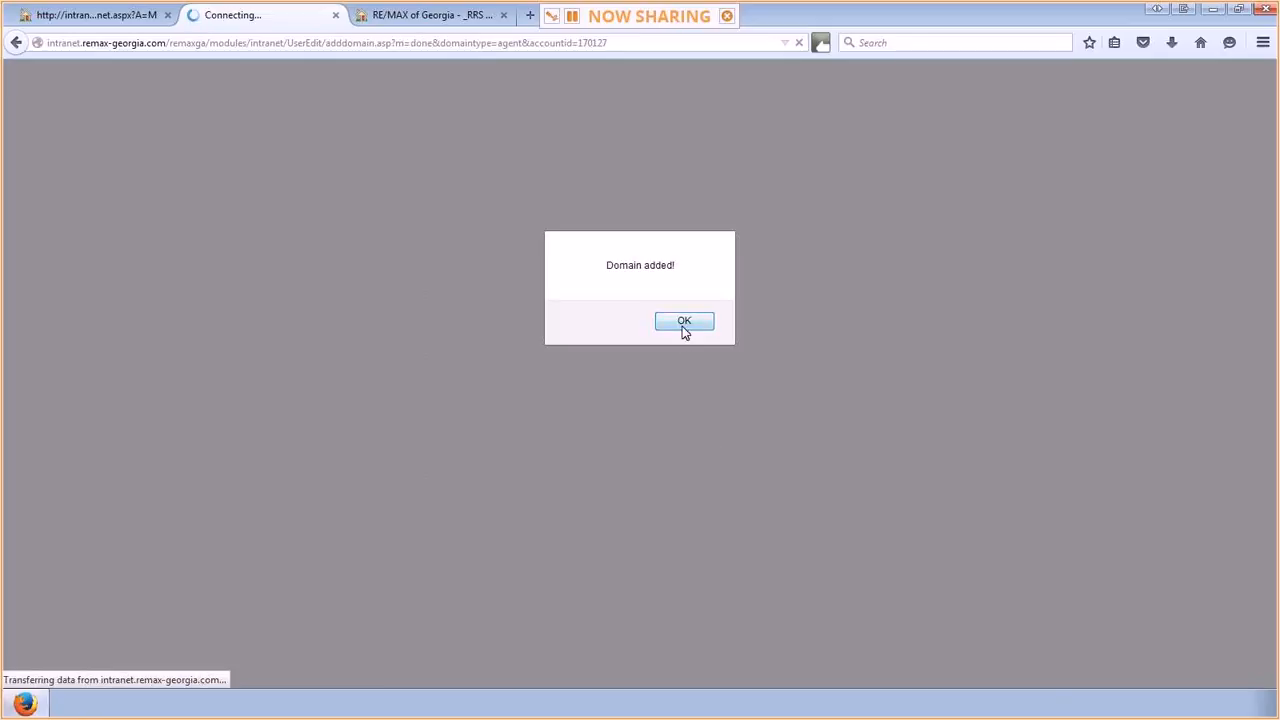
pyautogui.click(684, 328)
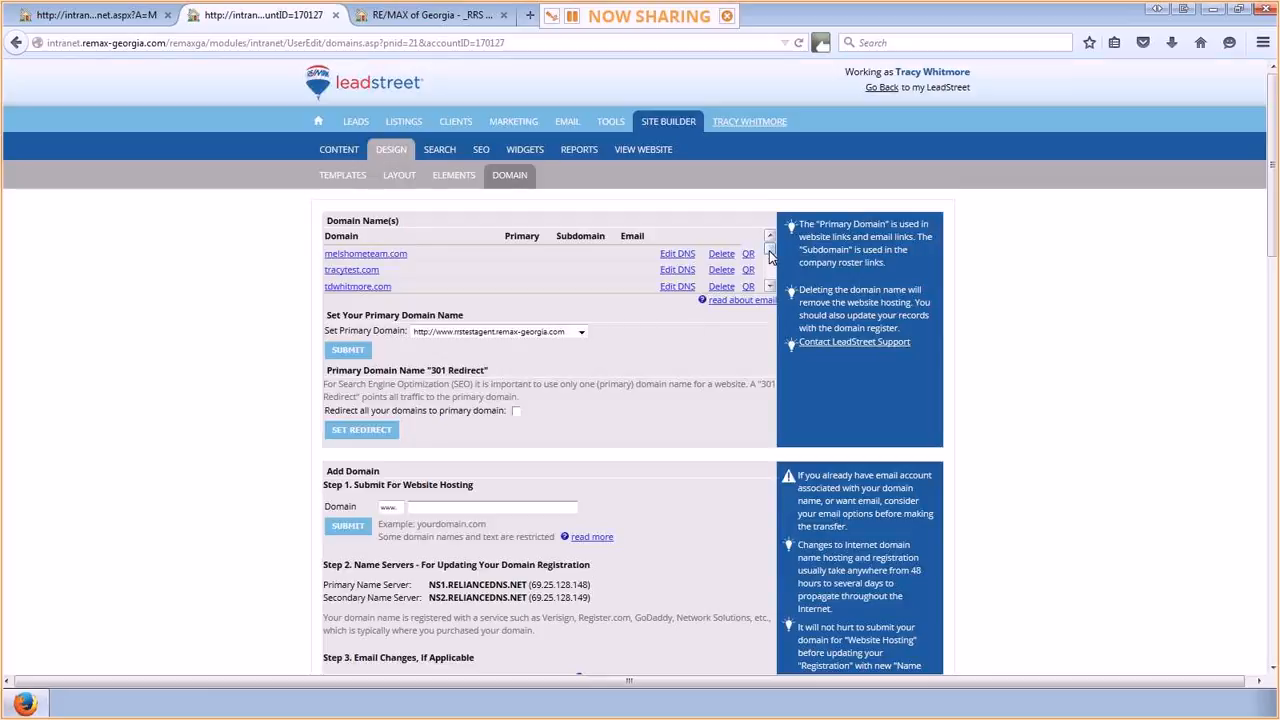
pyautogui.moveTo(769, 254); pyautogui.dragTo(770, 272)
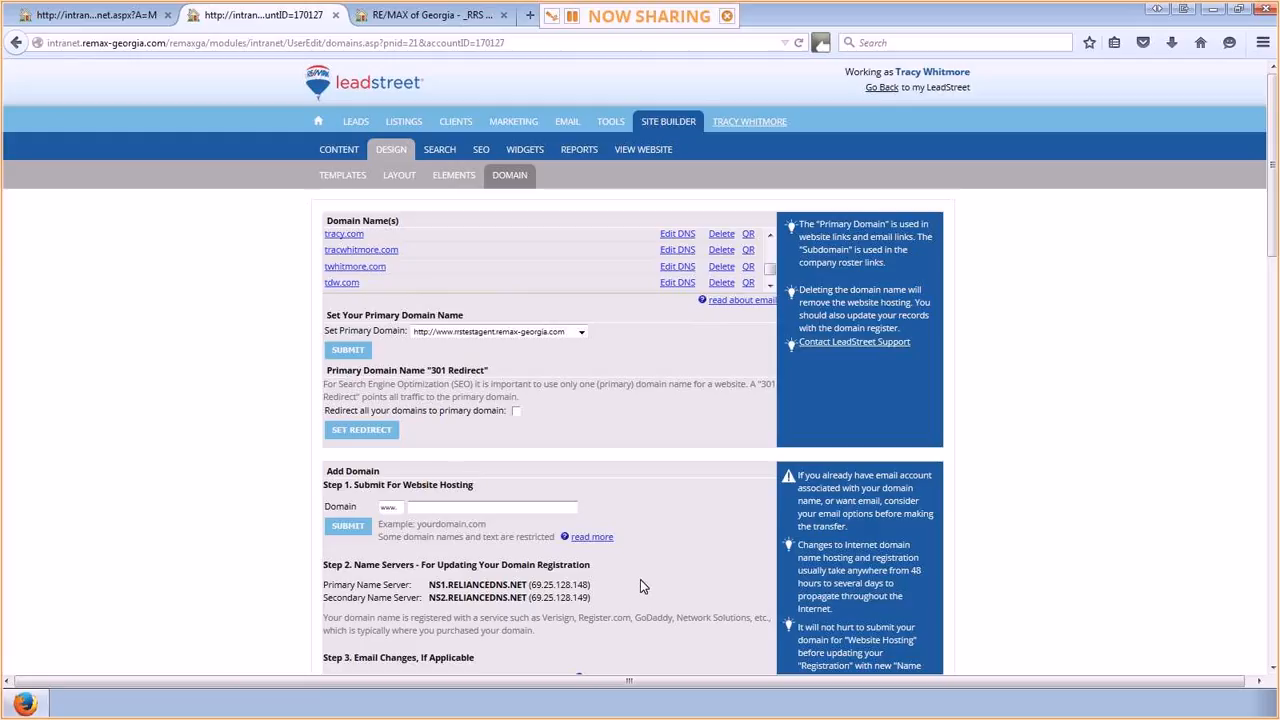
# Examine the primary and secondary name servers given for updating the domain registration.
pyautogui.scroll(-2, 640, 579)
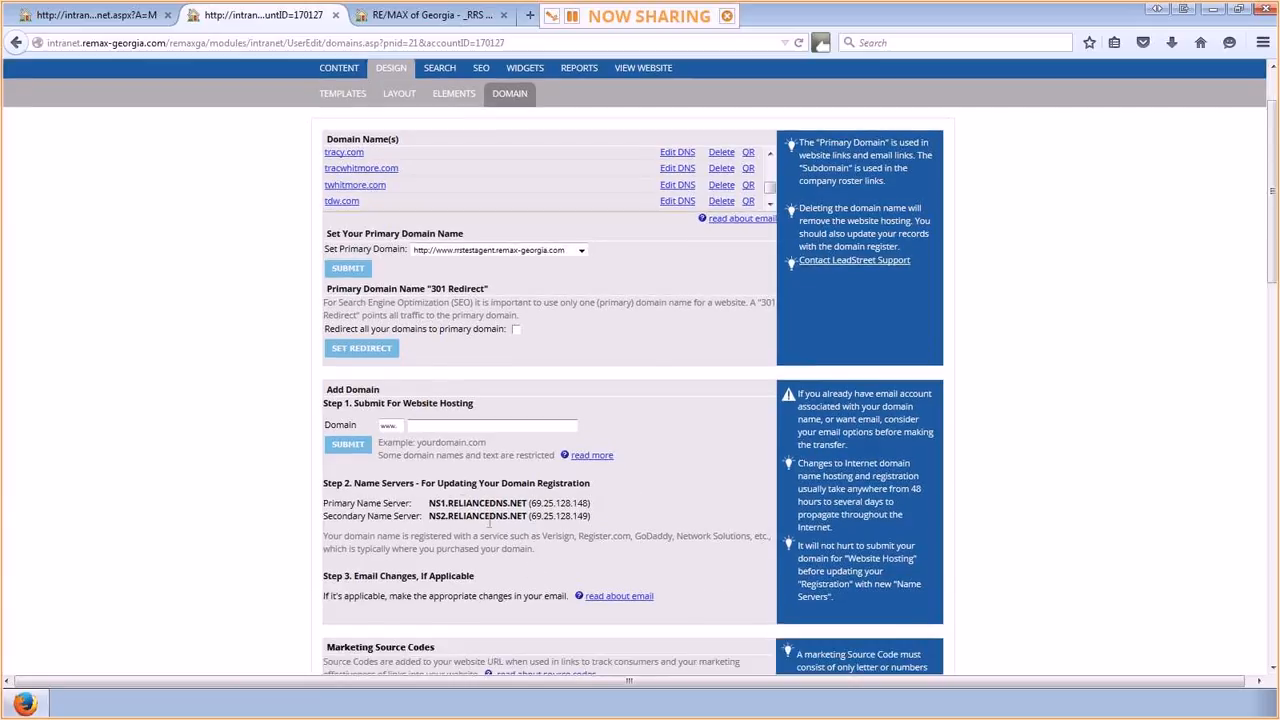
pyautogui.moveTo(428, 503); pyautogui.dragTo(527, 503)
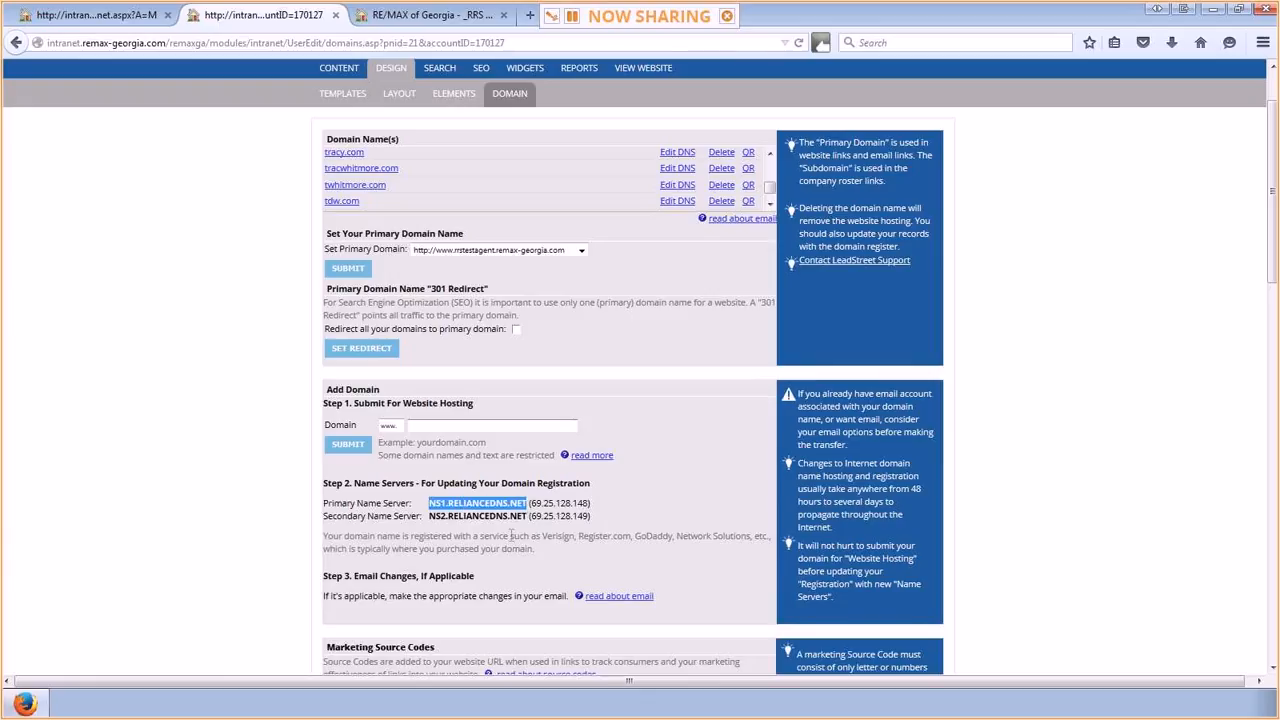
pyautogui.moveTo(429, 516); pyautogui.dragTo(528, 517)
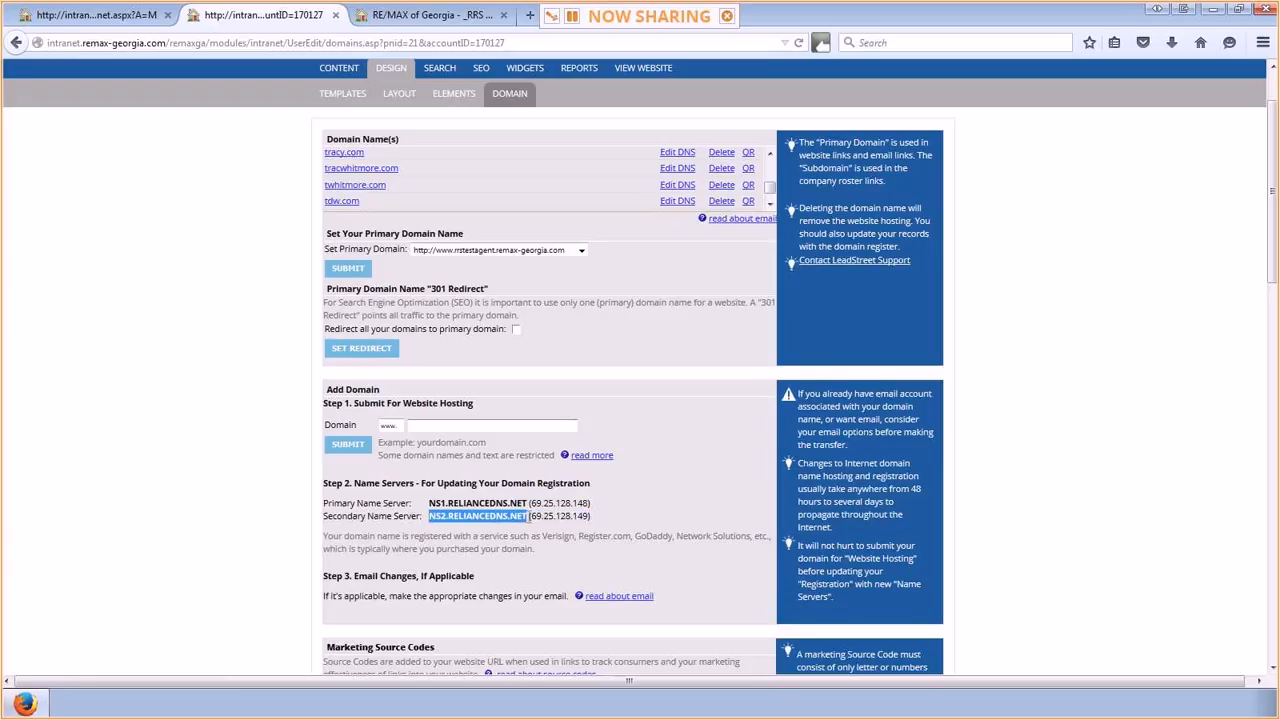
pyautogui.click(625, 520)
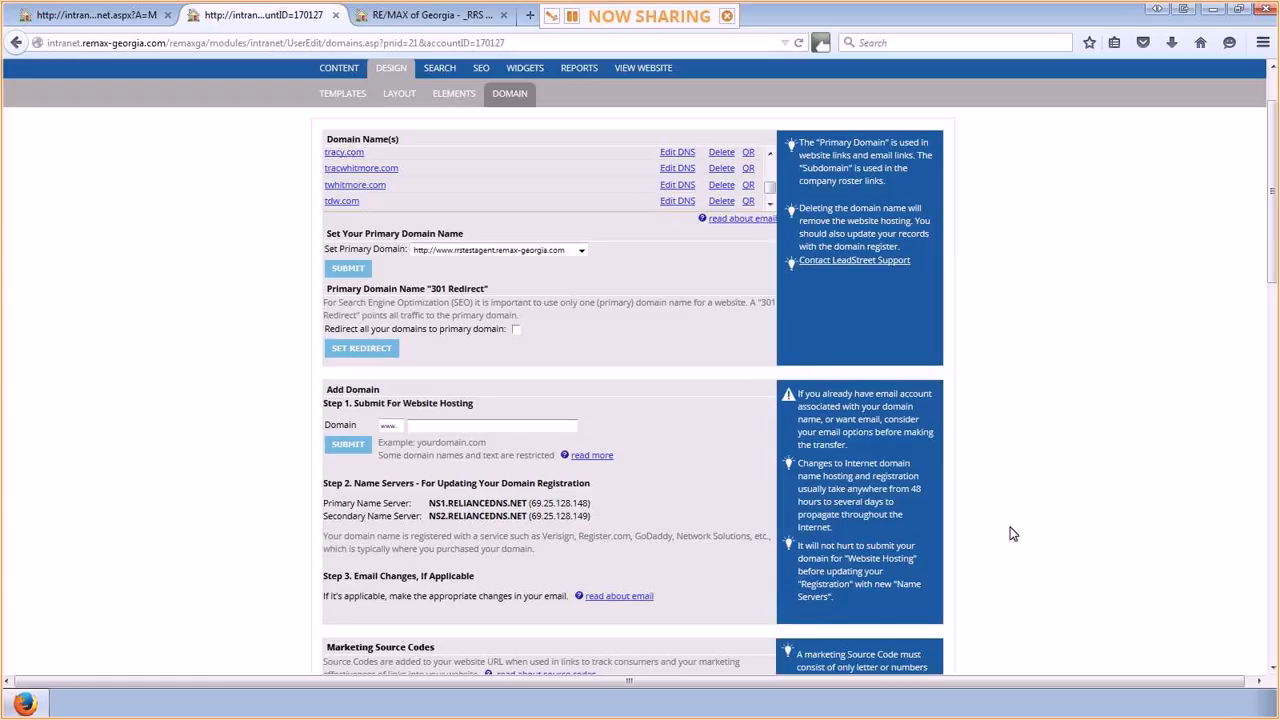
# Look over the rest of the domain settings and open the website design templates.
pyautogui.scroll(-2, 1020, 532)
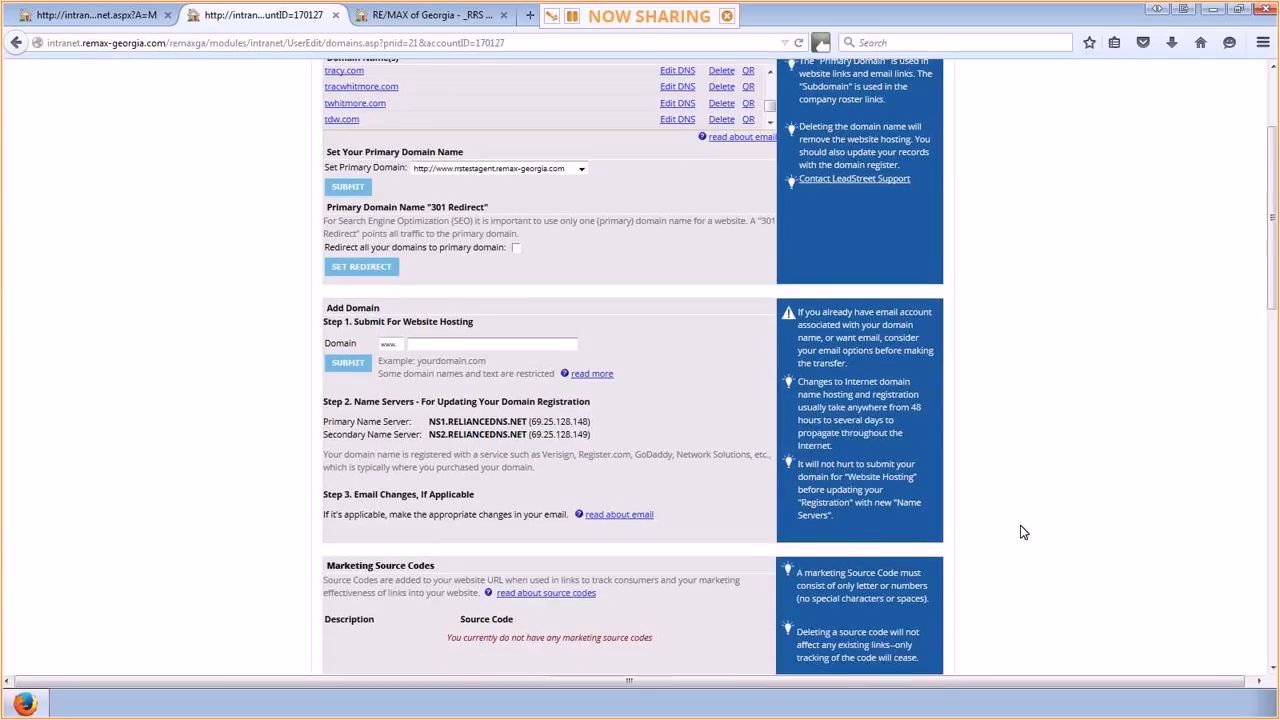
pyautogui.scroll(3, 1021, 532)
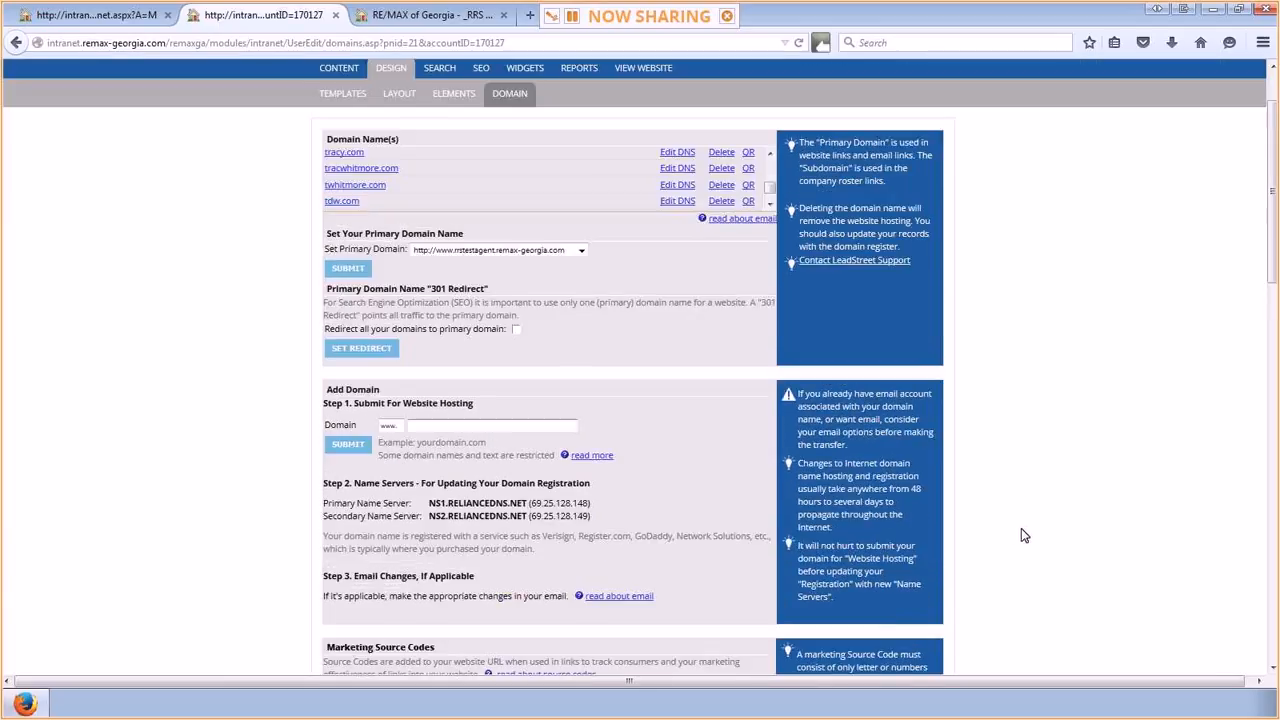
pyautogui.scroll(1, 1021, 536)
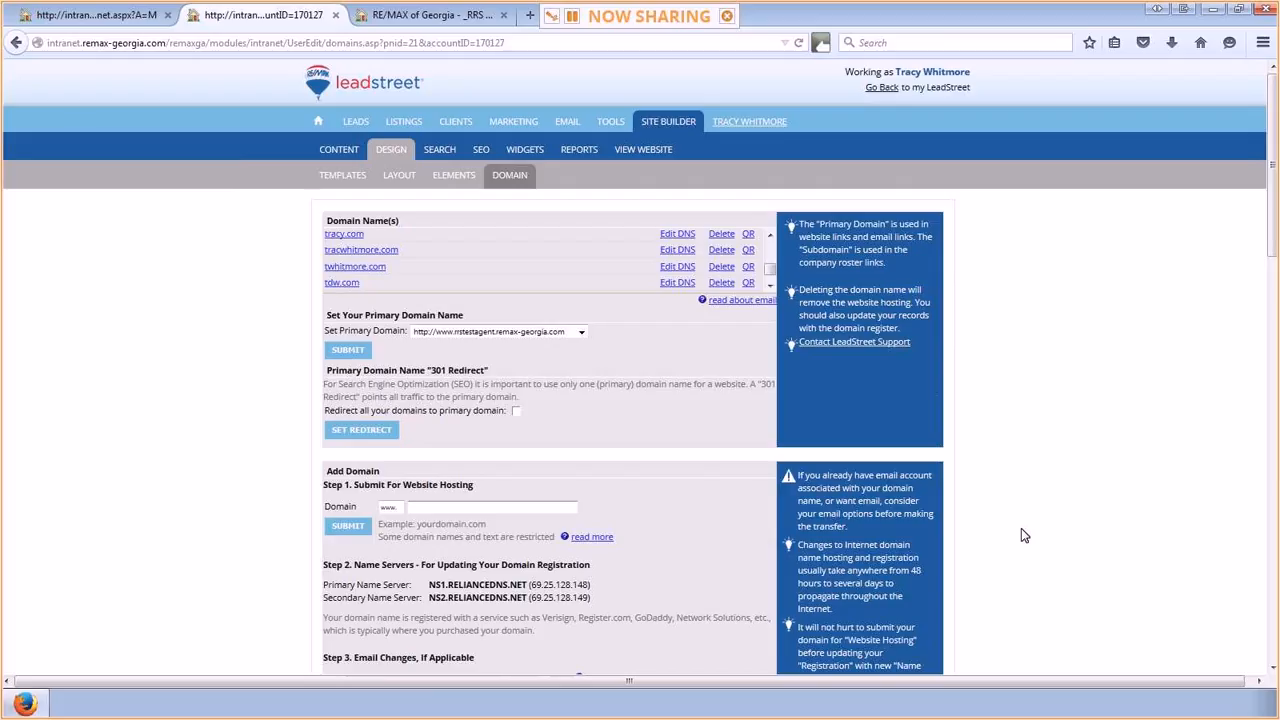
pyautogui.click(342, 177)
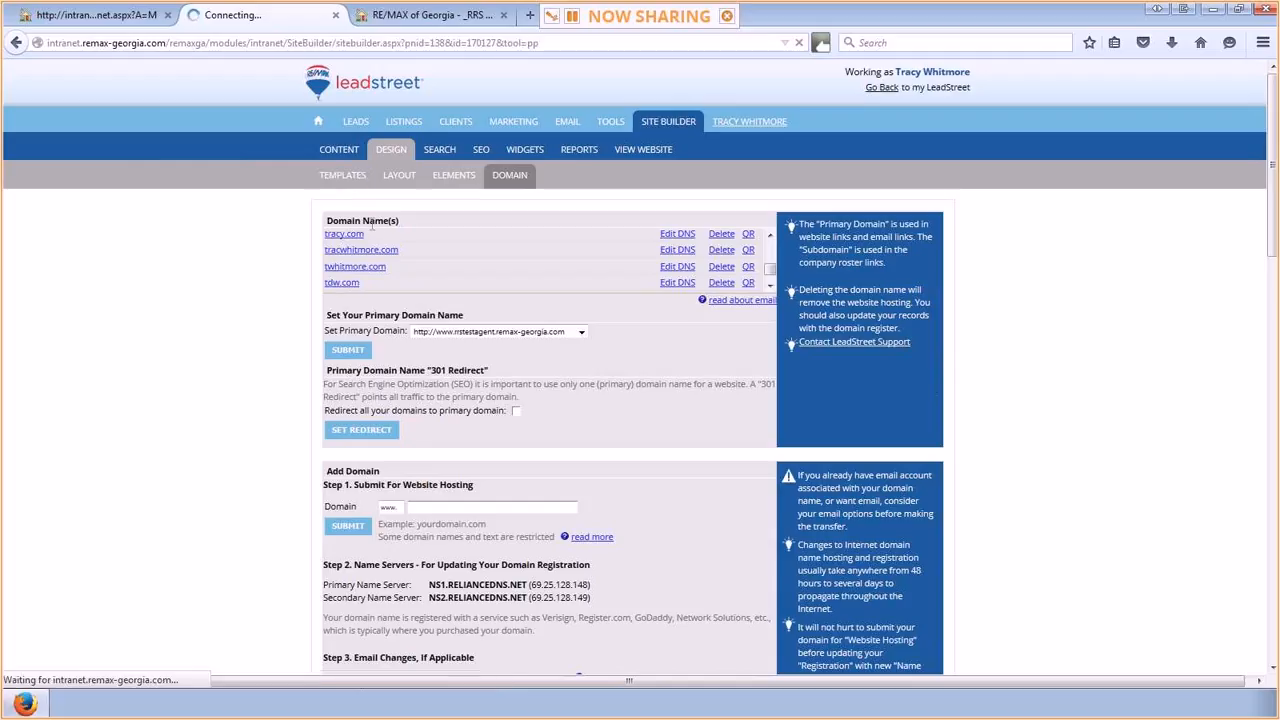